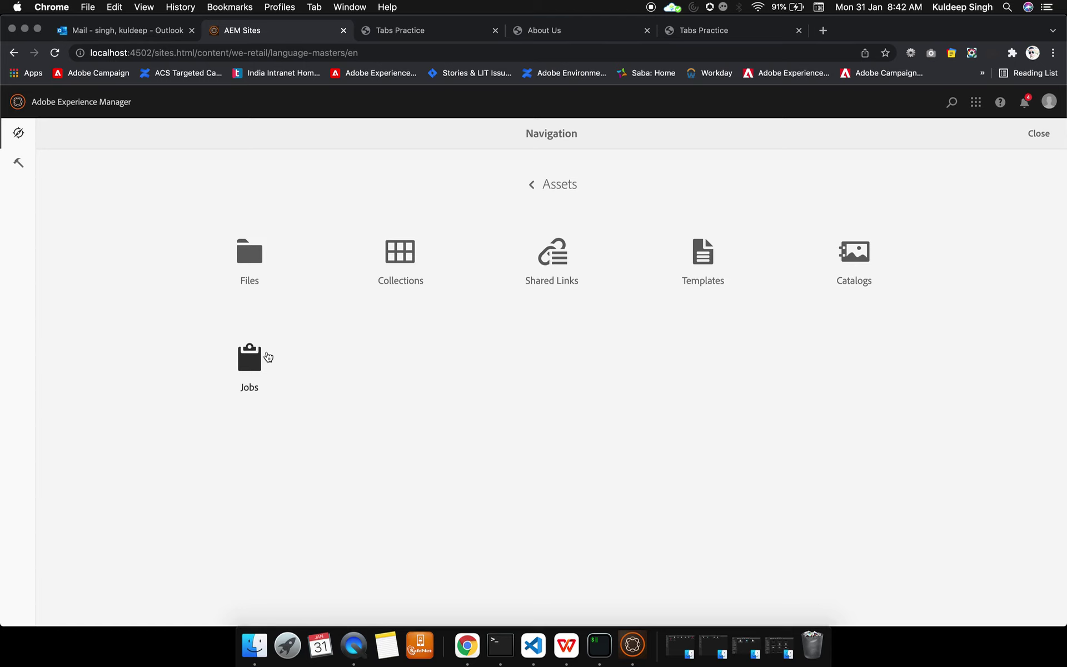
- Go to the Skitouring folder in the asset files, under We.Retail, English and Experiences, and check its folder path
left_click(248, 264)
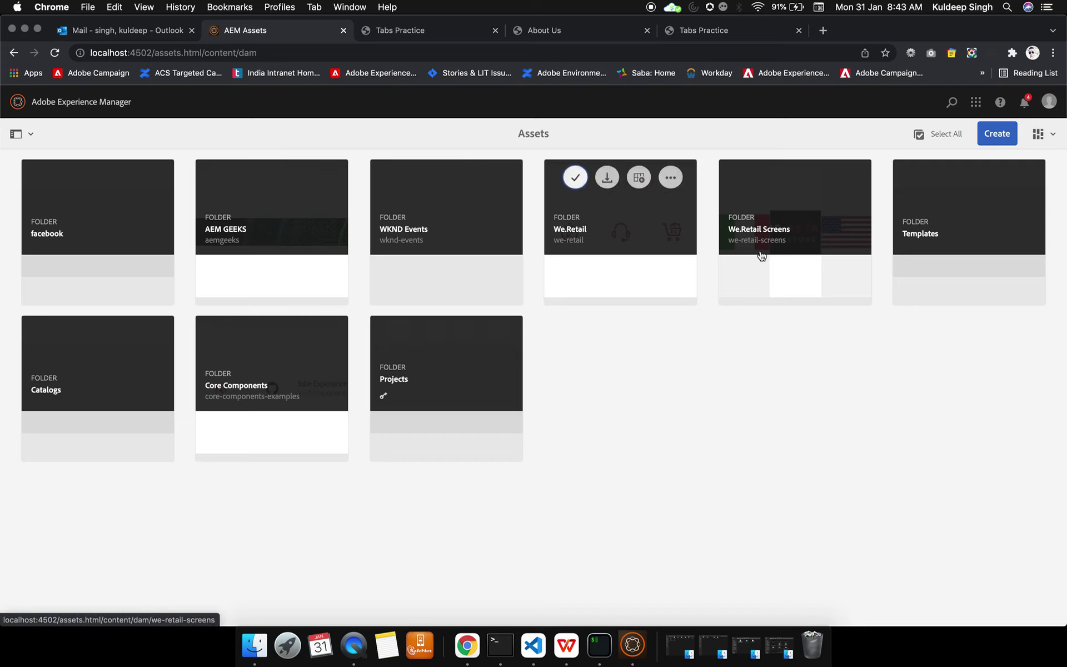
left_click(643, 246)
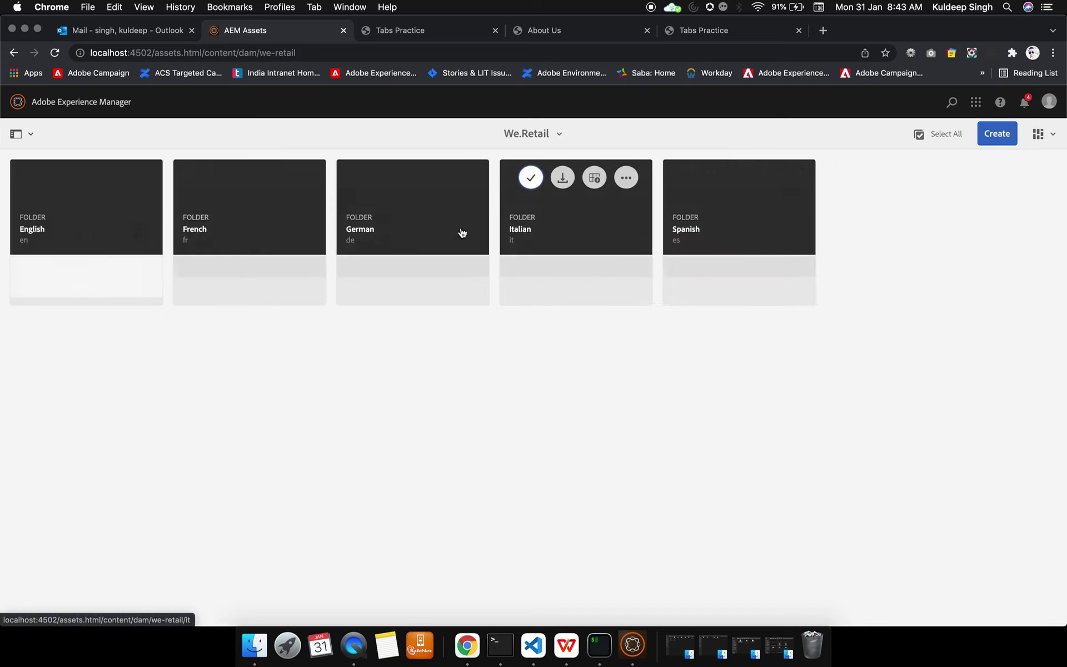
left_click(81, 255)
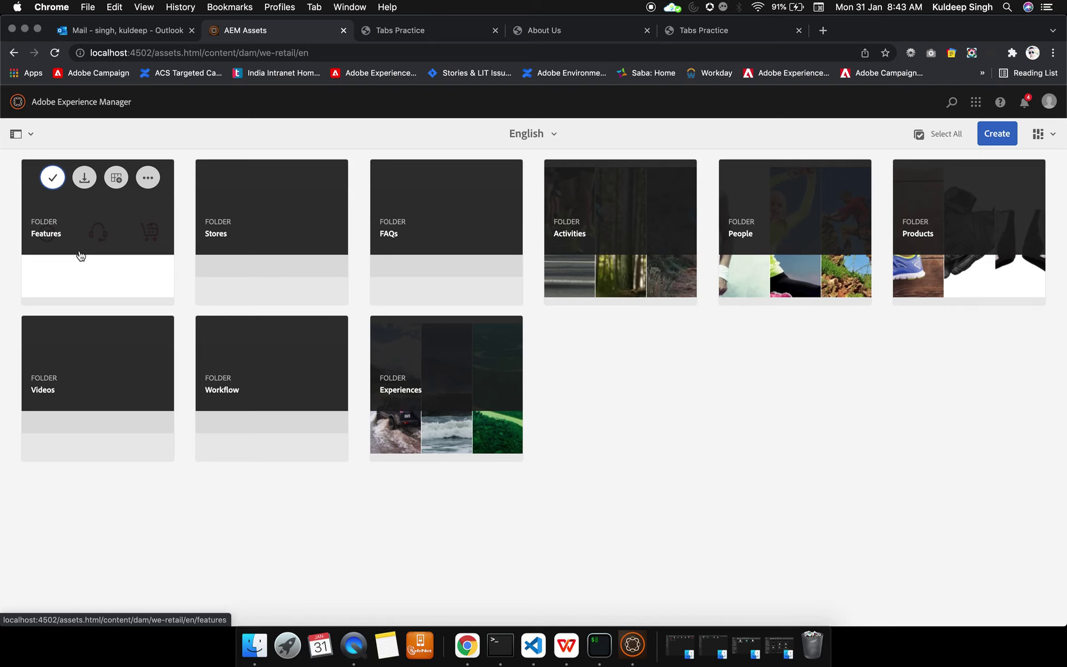
left_click(476, 384)
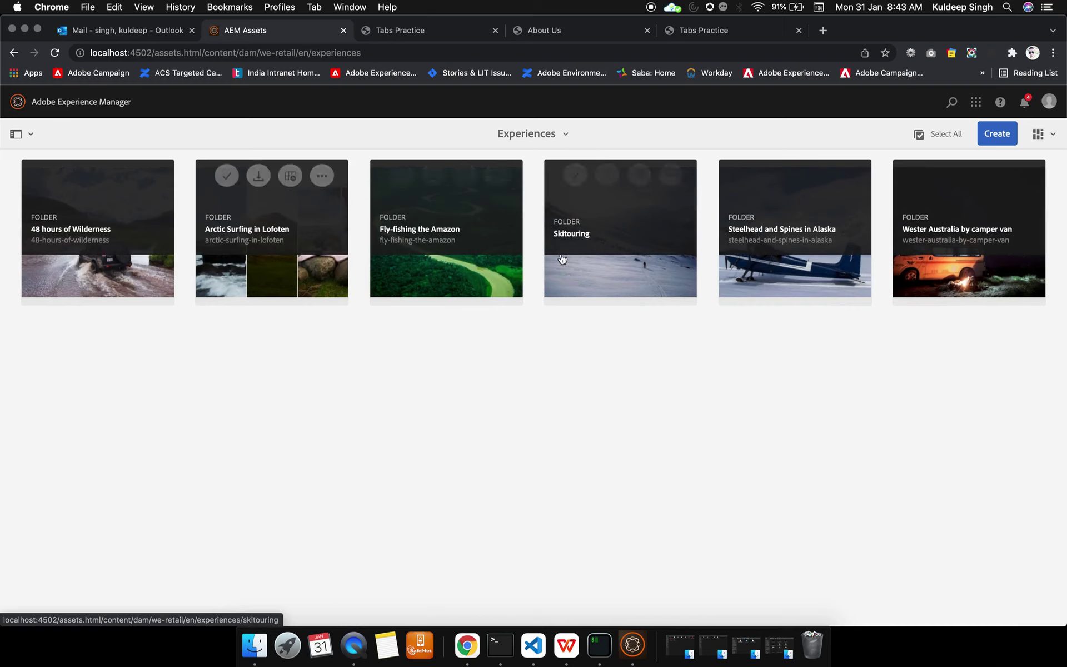
left_click(618, 236)
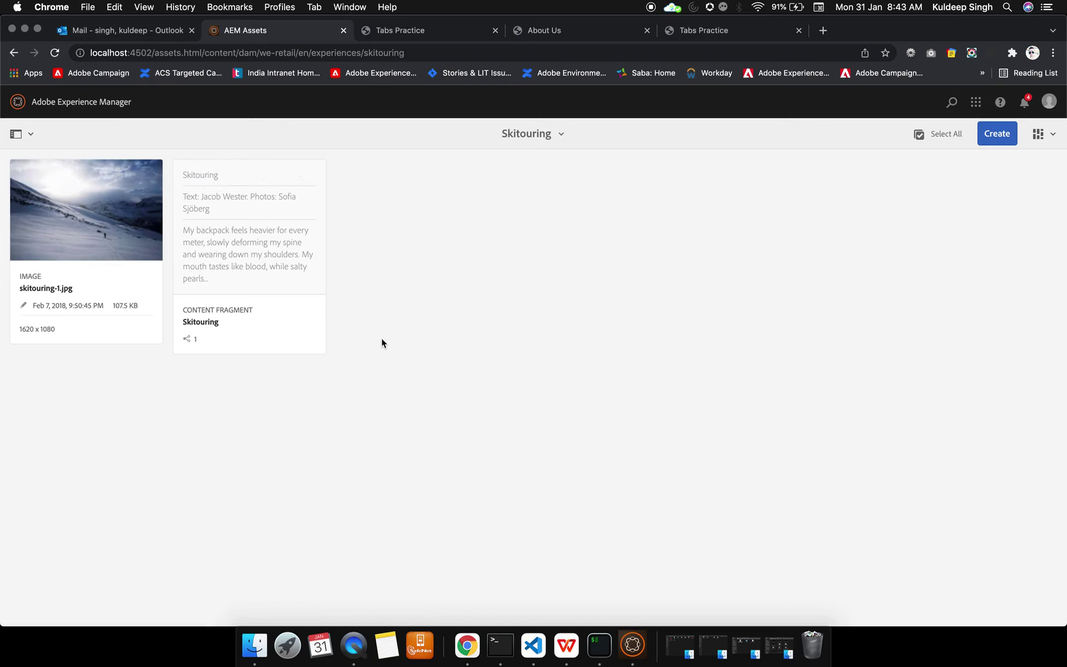
left_click(558, 142)
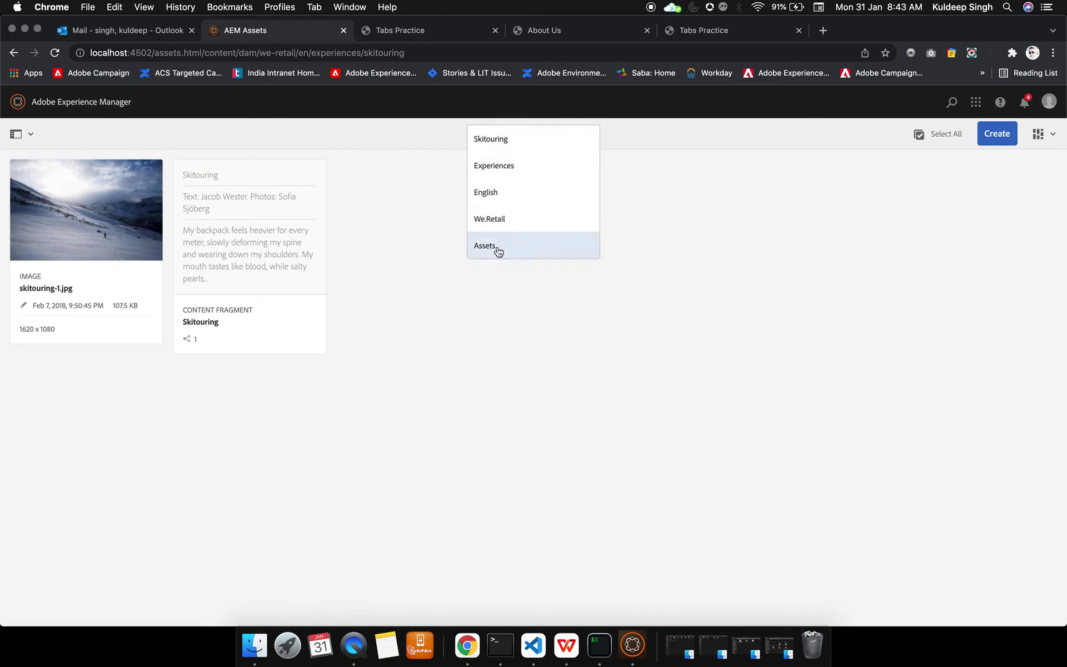
left_click(531, 328)
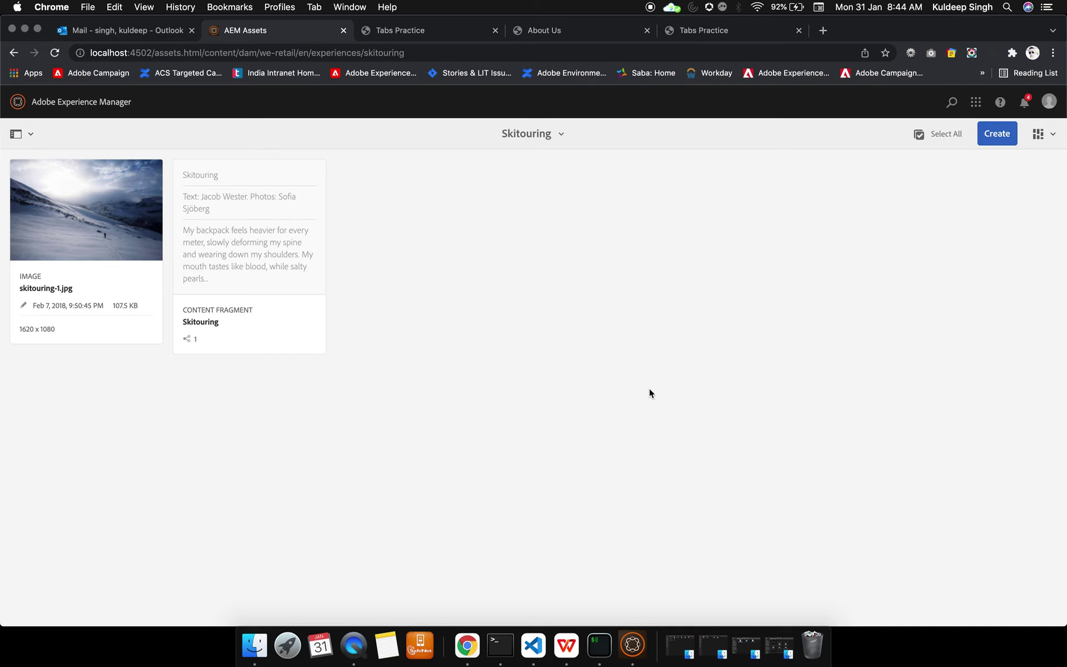
mouse_move(40, 190)
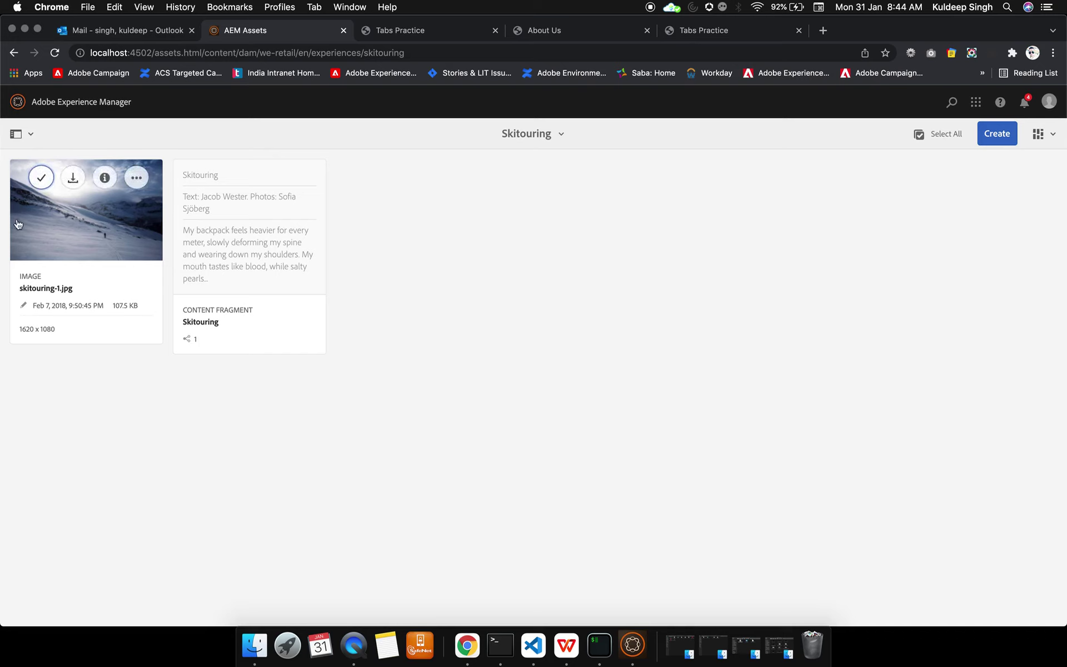
left_click(41, 177)
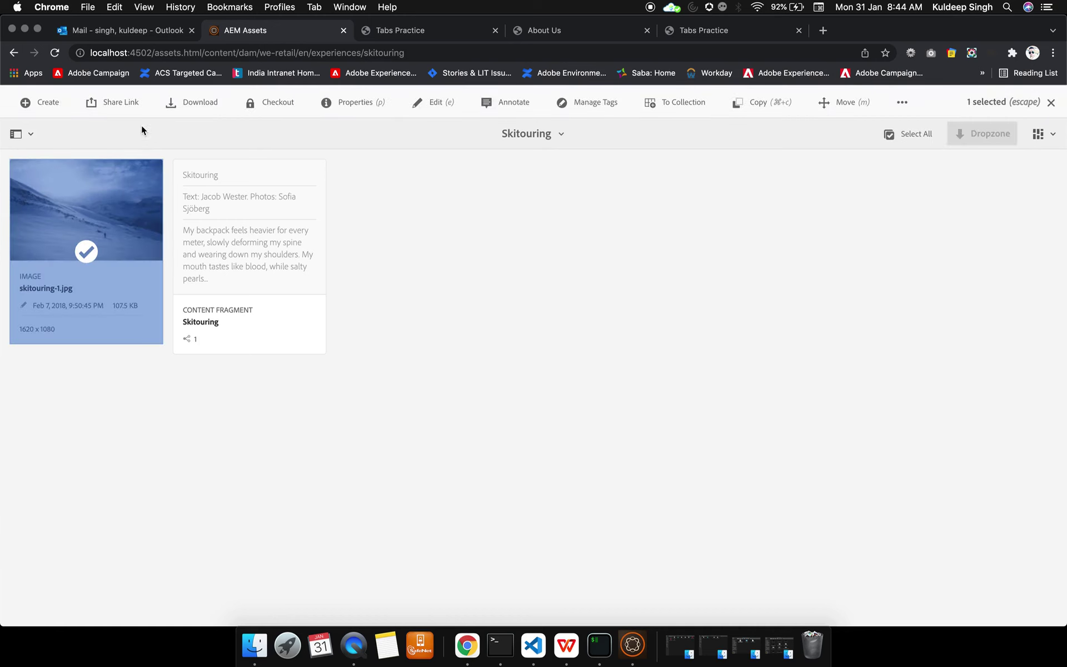
left_click(434, 108)
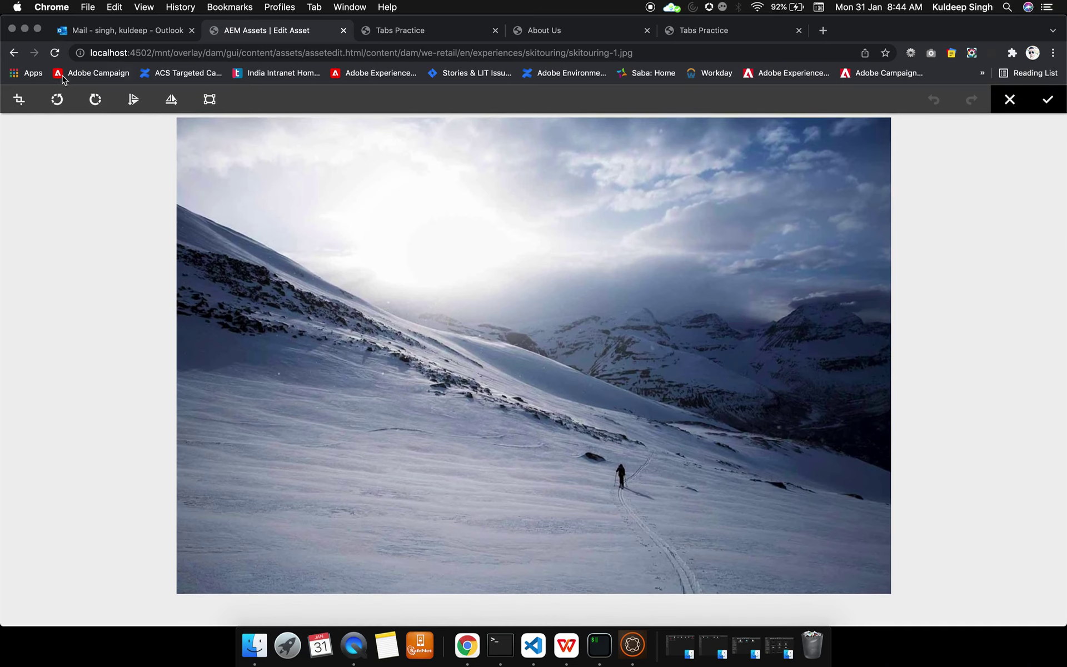
left_click(1010, 100)
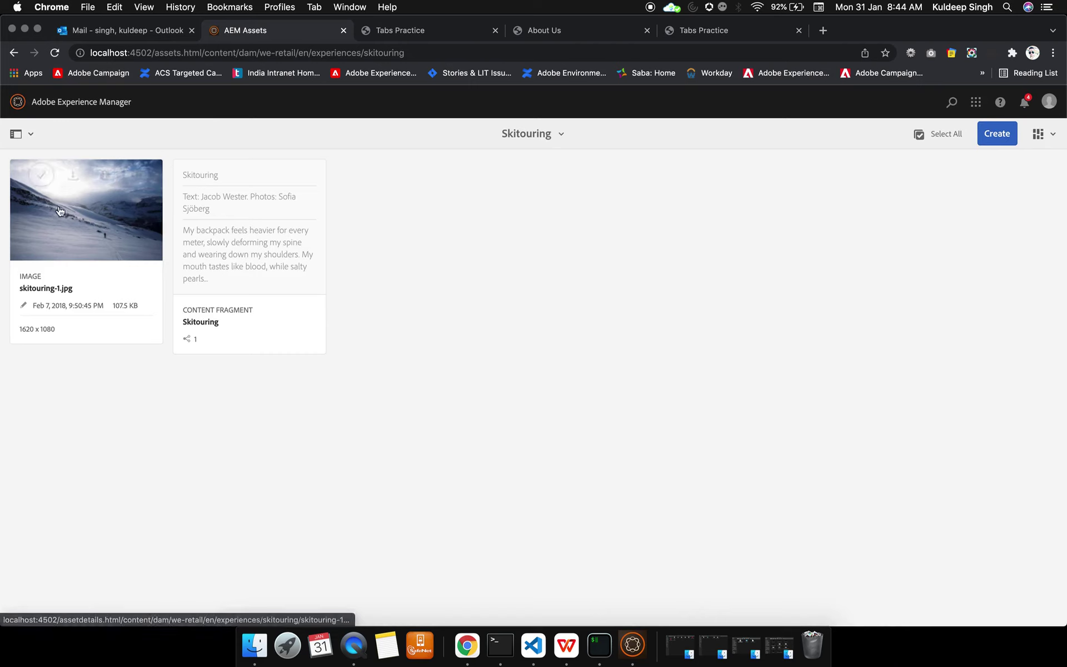
left_click(71, 218)
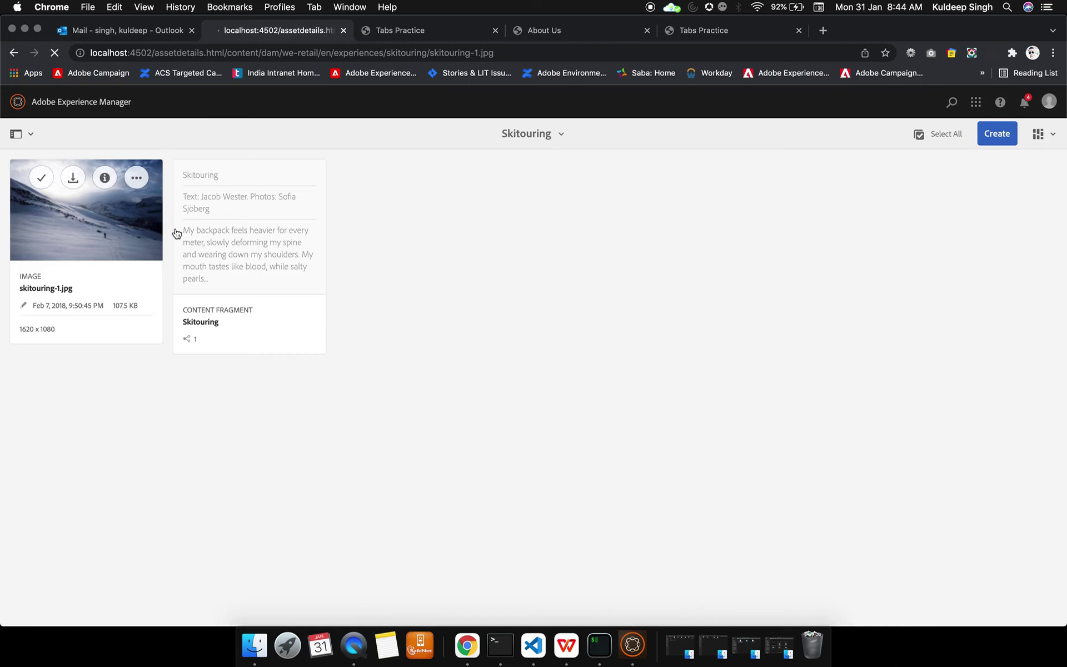
left_click(14, 53)
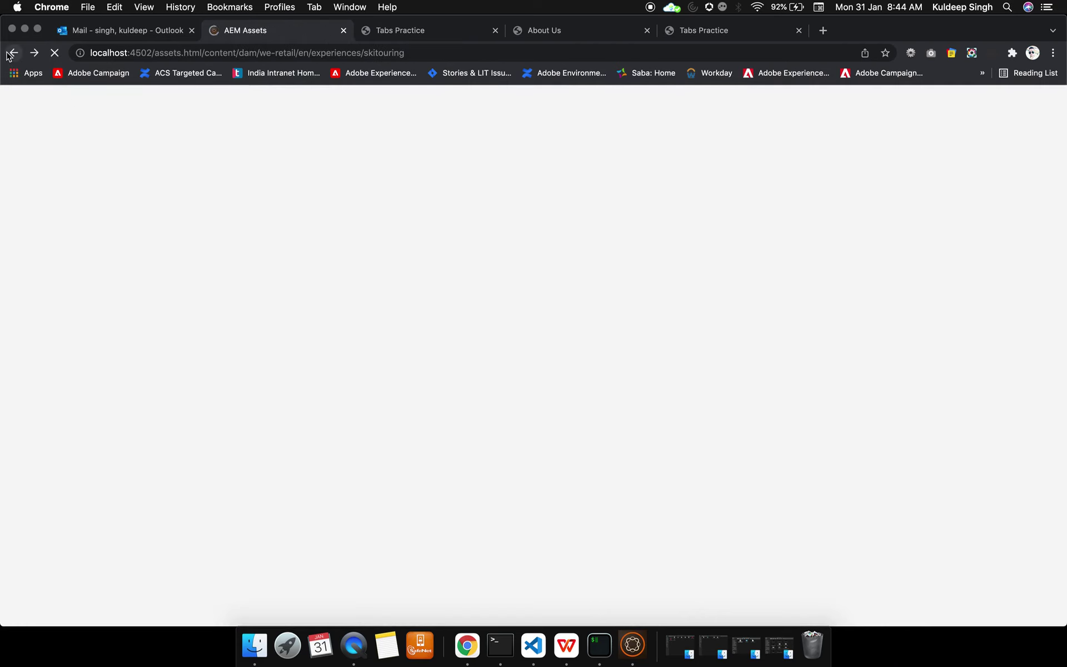
- Add a tag with the person's first name to the properties of skitouring-1.jpg and save the metadata
left_click(42, 179)
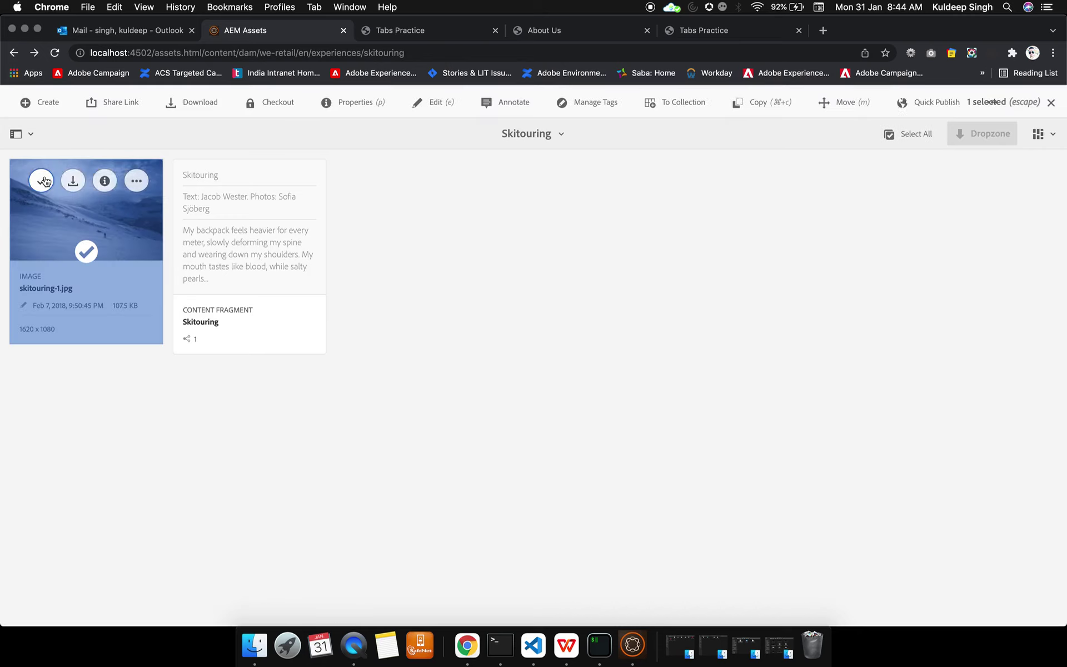
left_click(363, 103)
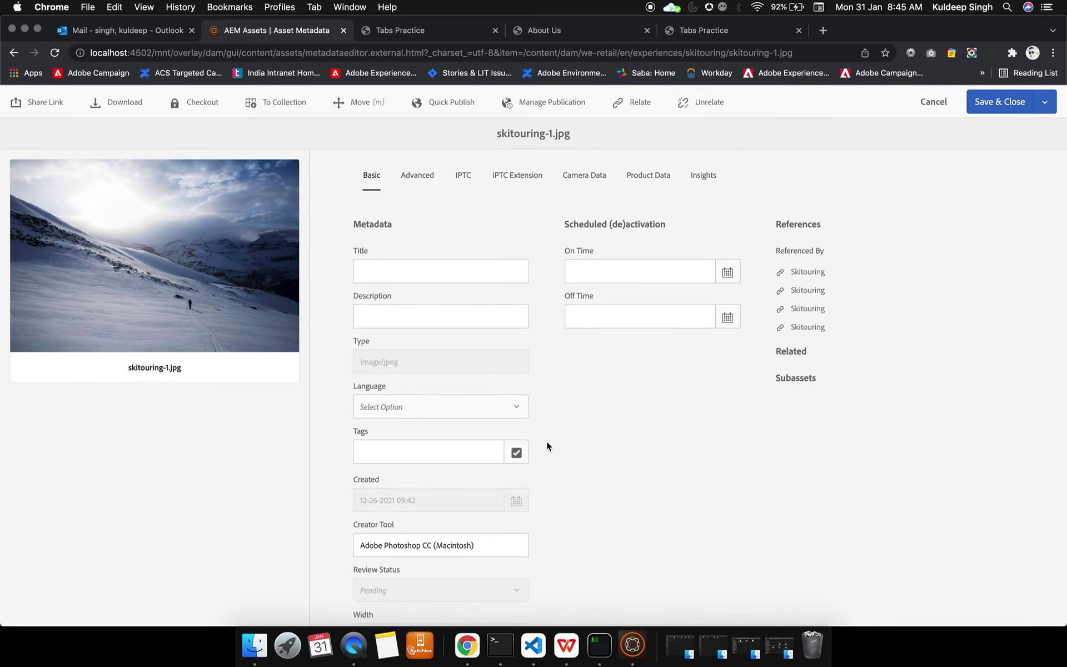
left_click(443, 440)
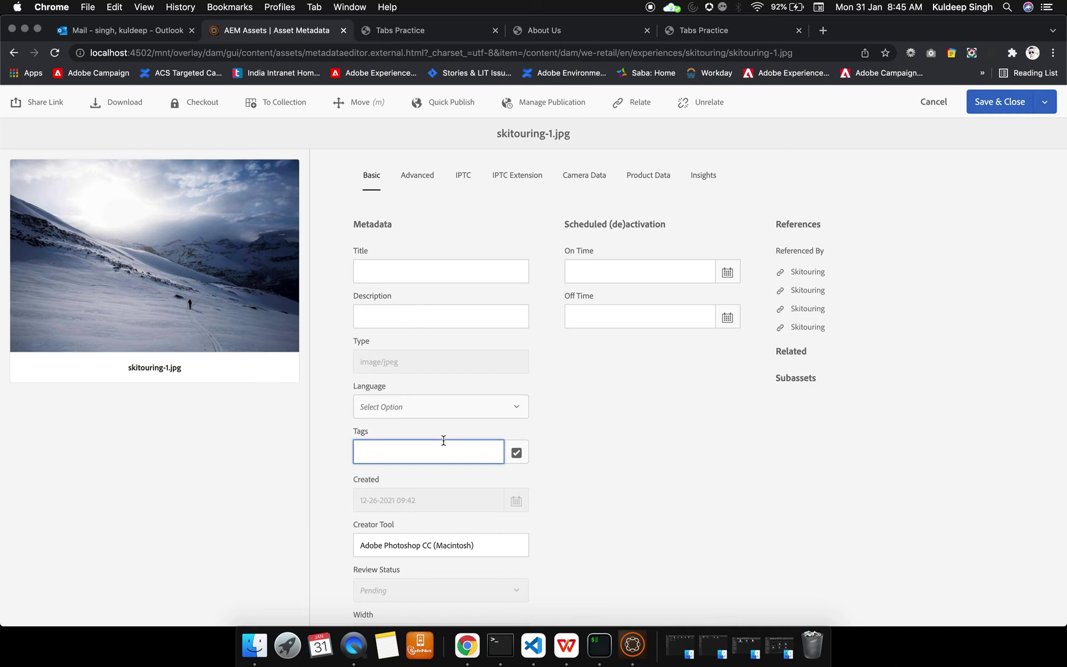
type("kuldeep")
key("Return")
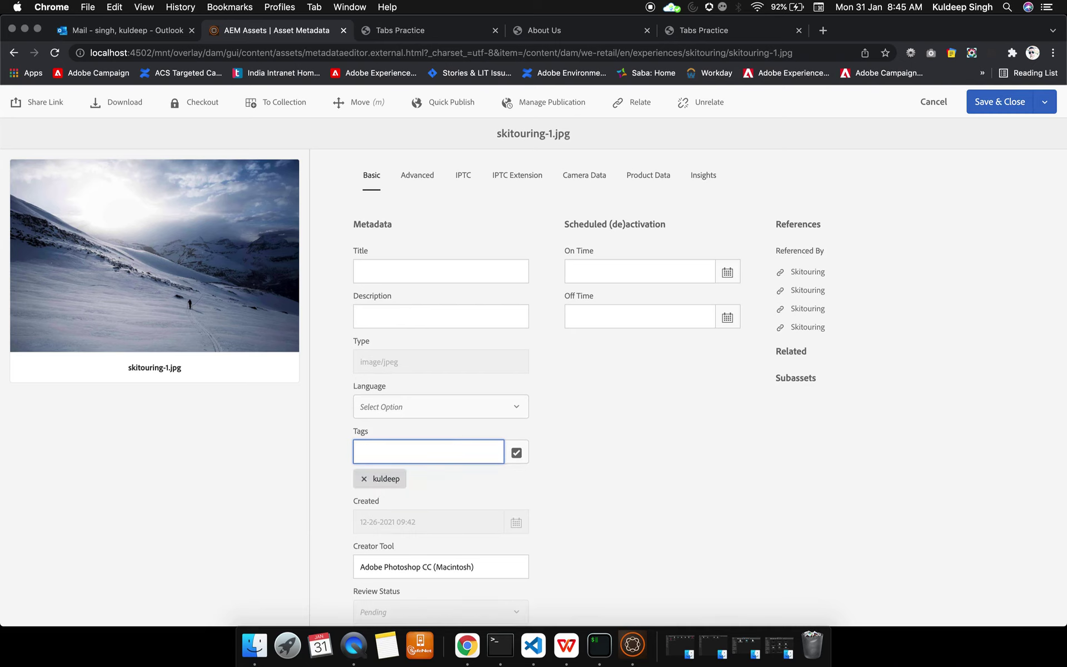
left_click(995, 106)
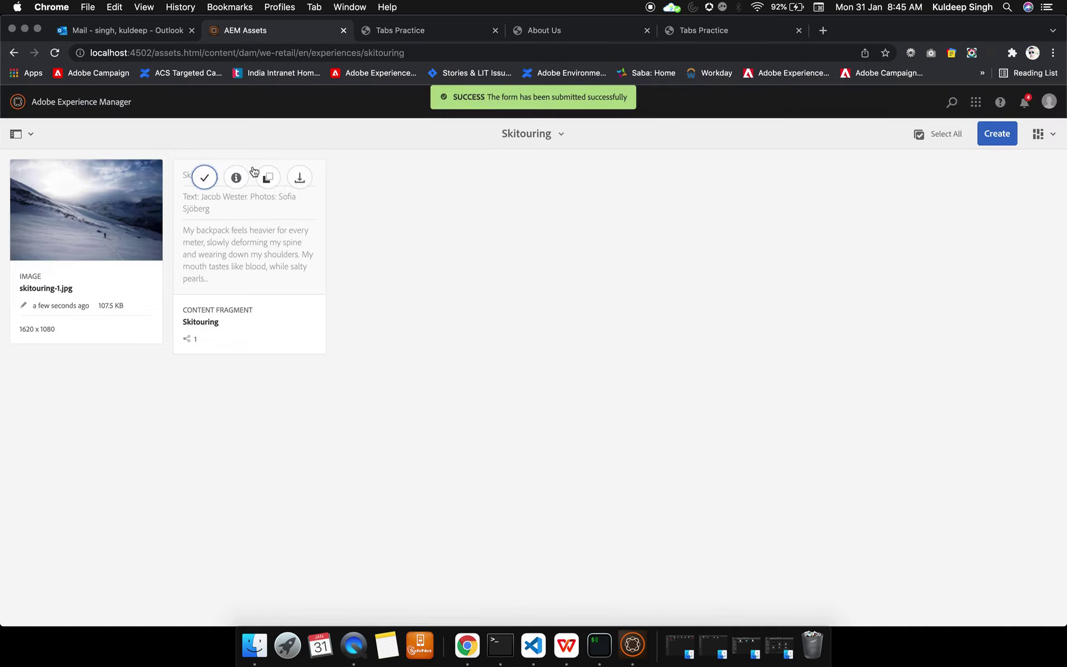
- Search the assets for the tag's first name and open skitouring-1.jpg from the results in the image editor
left_click(55, 111)
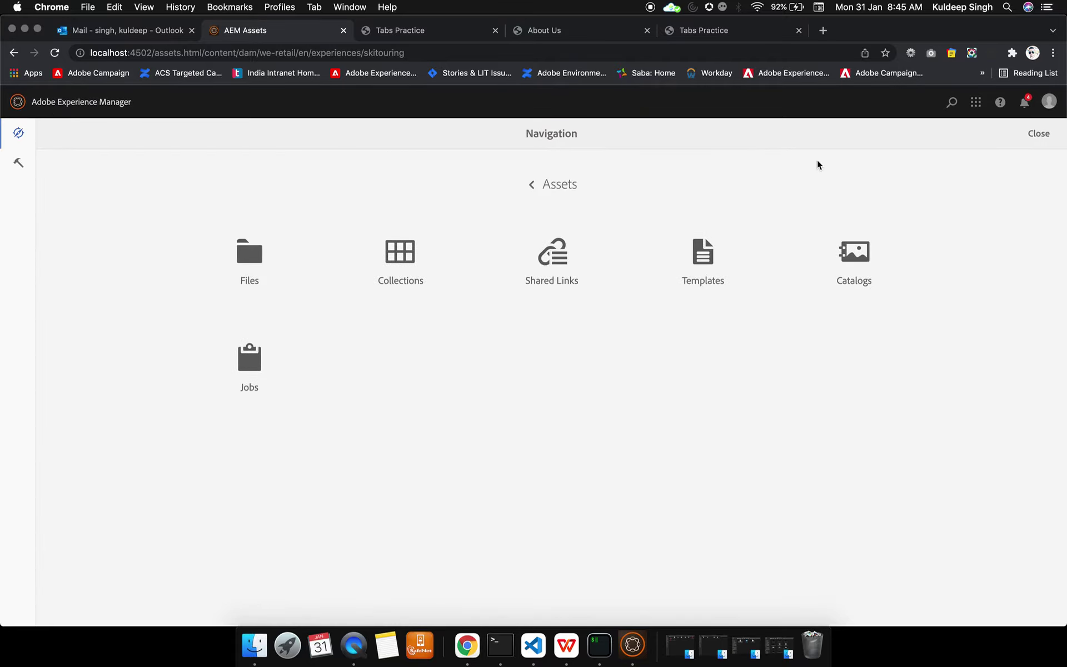
left_click(953, 107)
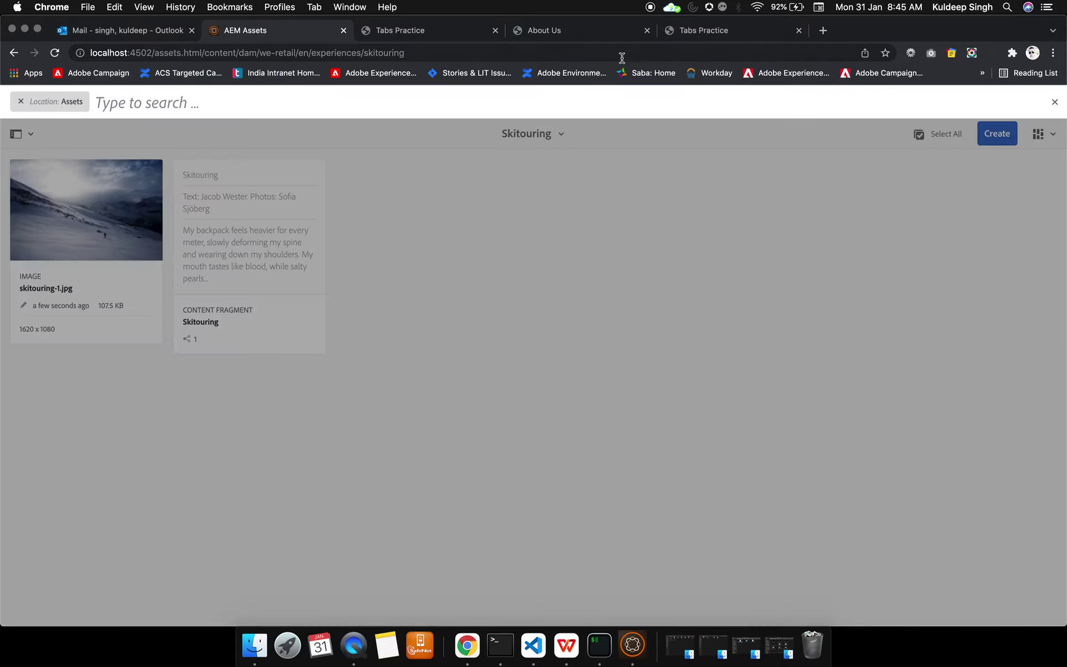
type("ku")
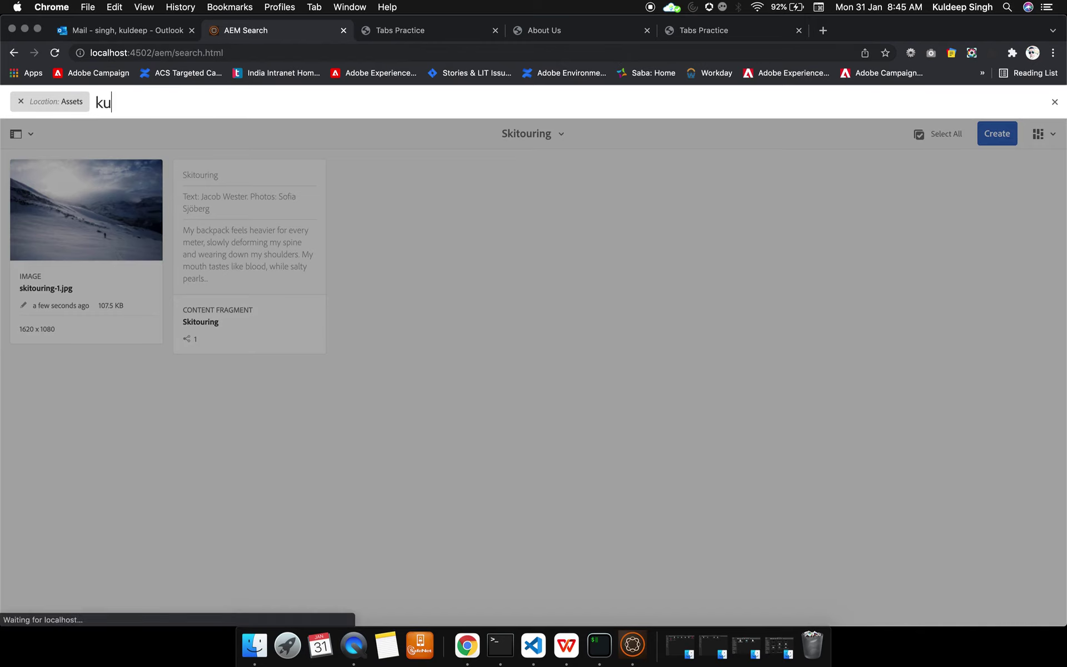
type("ldeep")
key("Return")
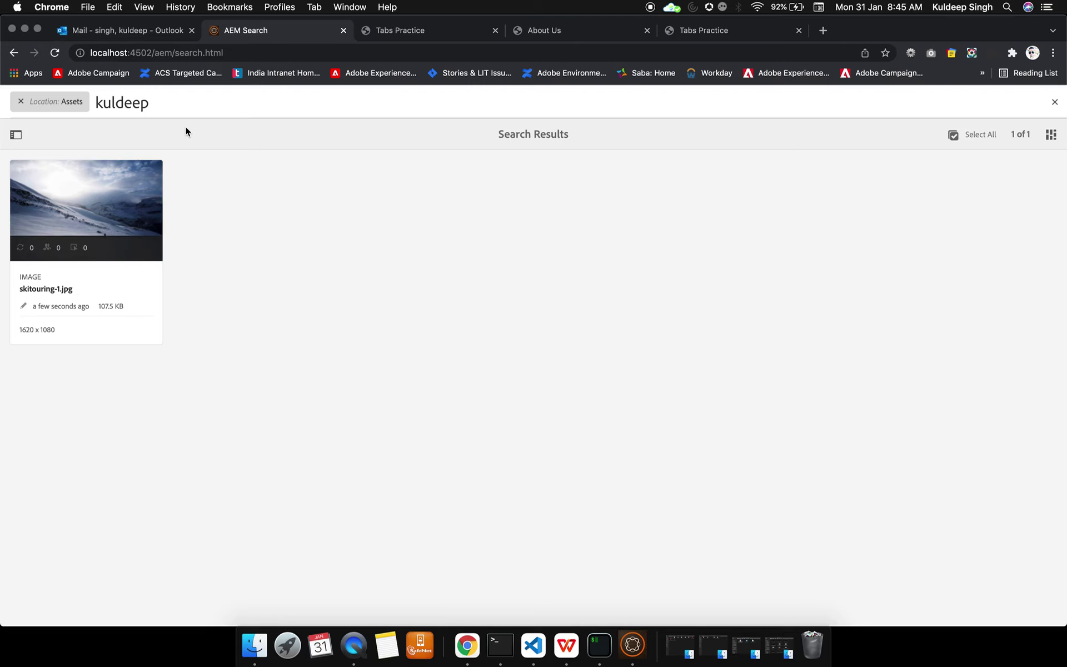
left_click(41, 178)
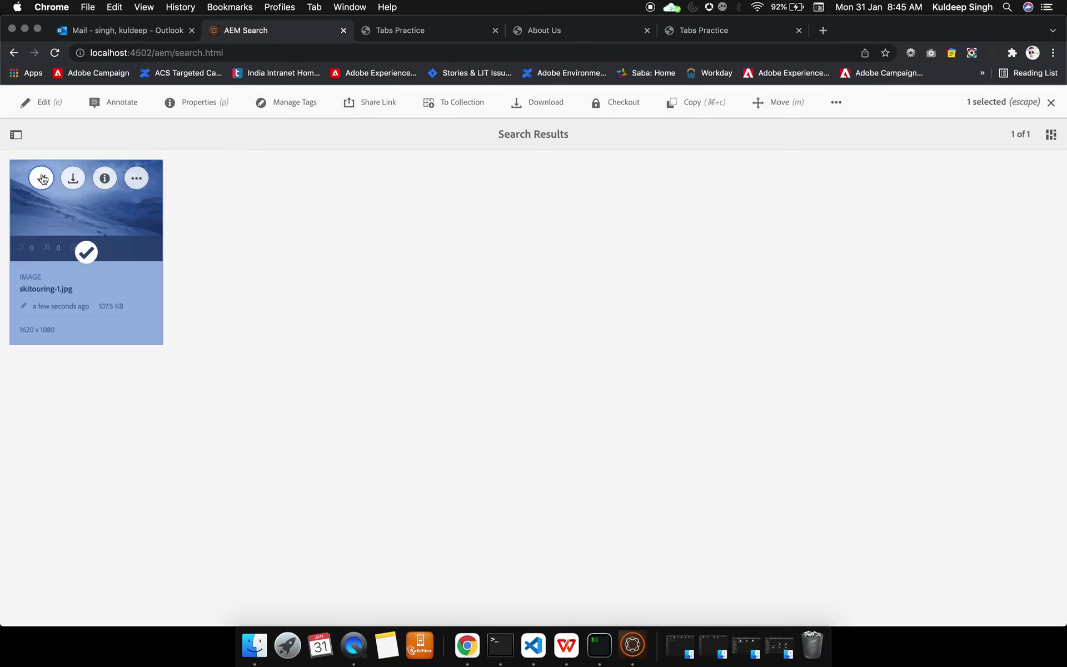
left_click(36, 105)
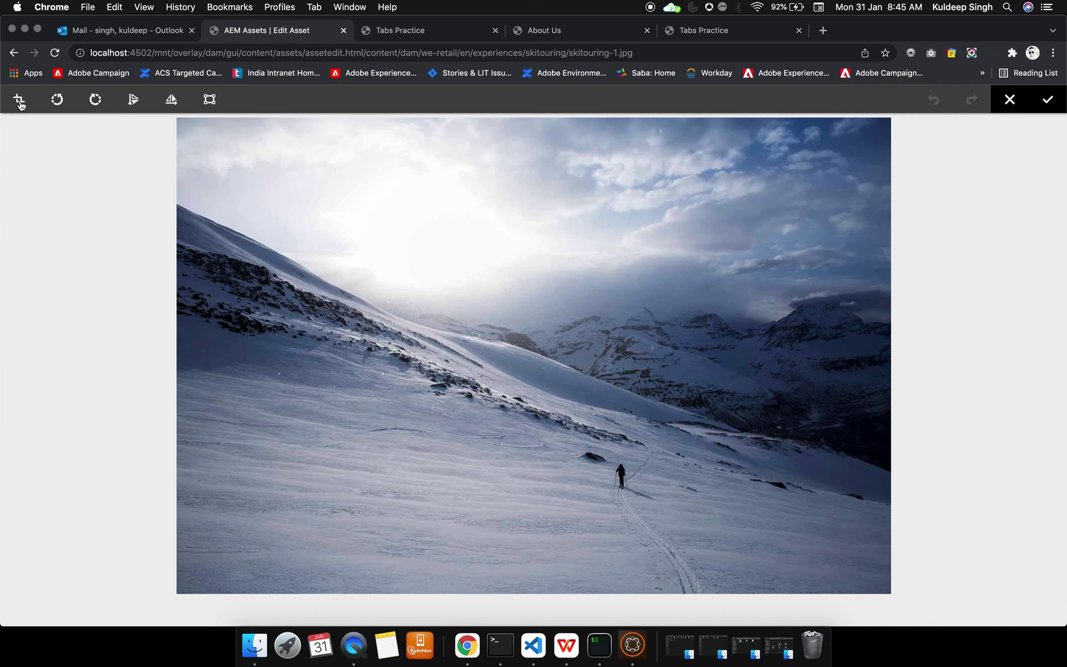
- Rotate the image counterclockwise three times and clockwise three times
left_click(57, 100)
left_click(57, 100)
left_click(58, 100)
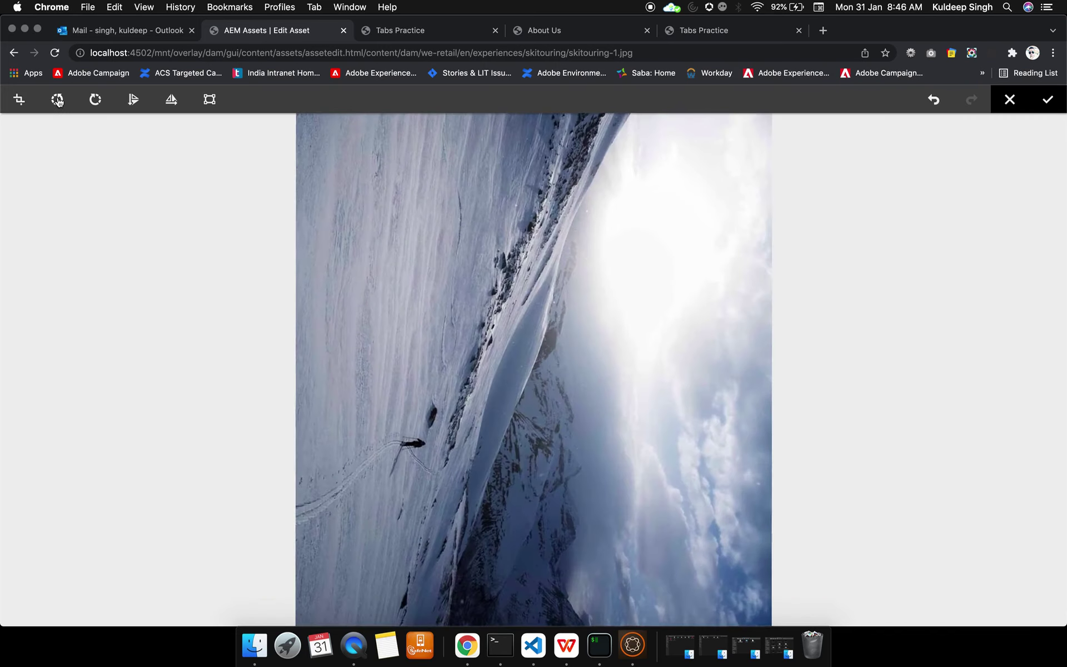
left_click(94, 100)
left_click(94, 100)
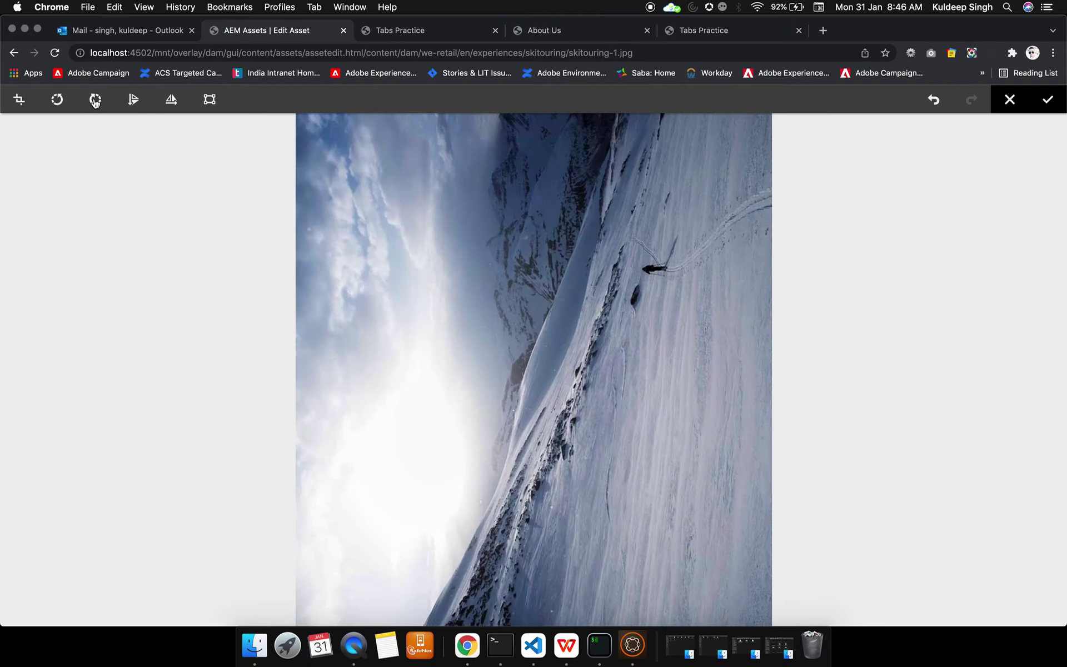
left_click(94, 100)
- Flip the image vertically twice and horizontally twice
left_click(134, 99)
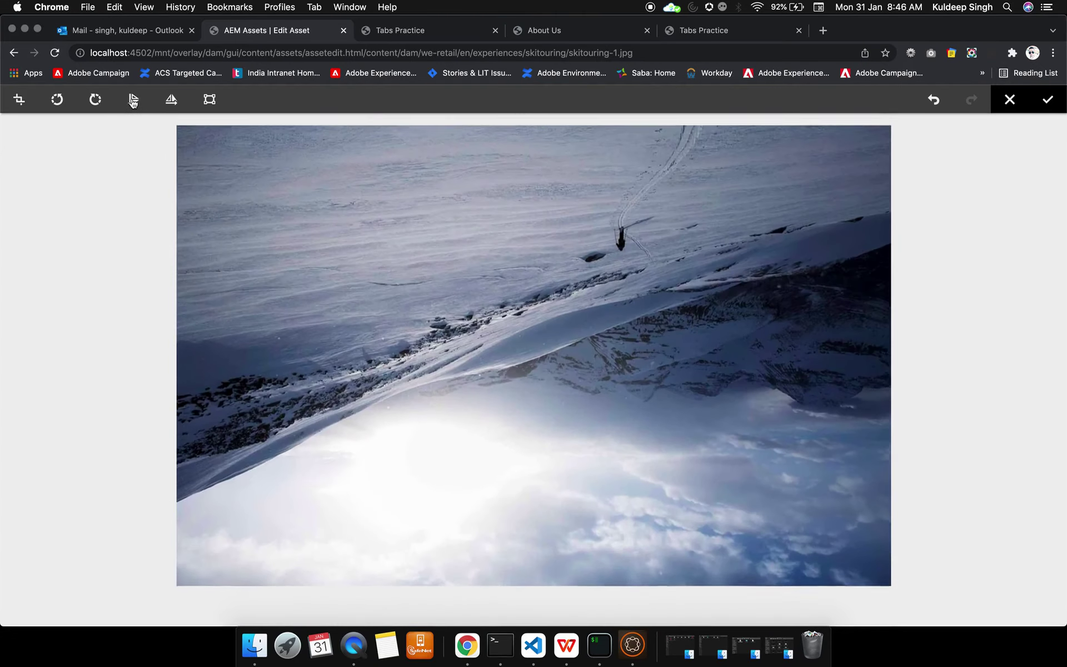
left_click(133, 100)
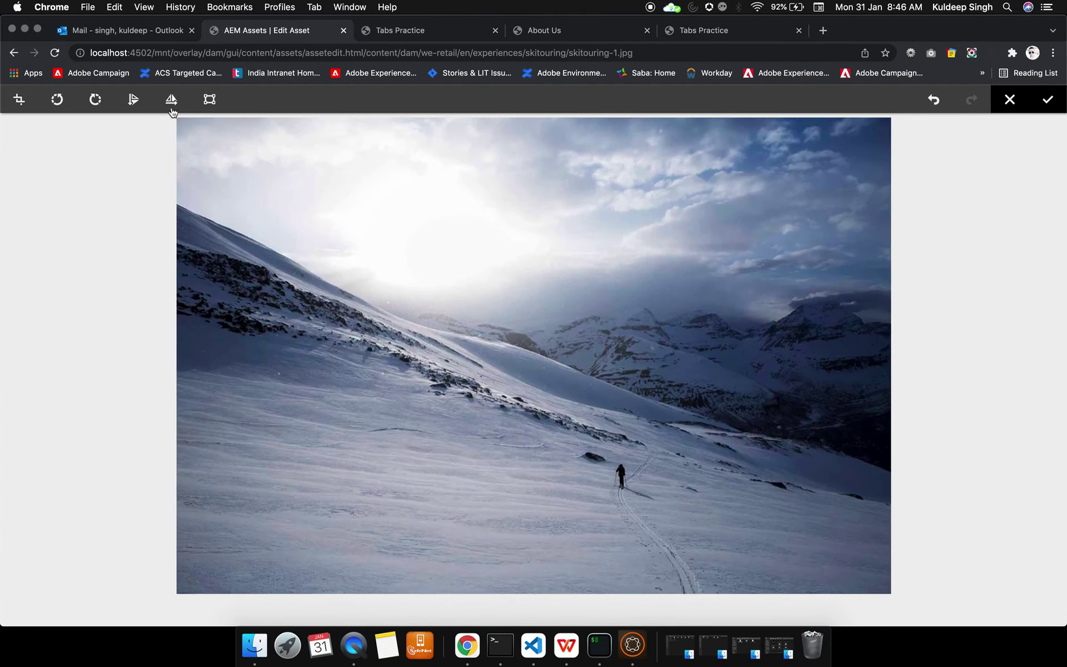
left_click(171, 103)
left_click(173, 105)
- Add a rectangular image map area, enlarge it from near the photo's upper-left corner to past the skier, and apply it
left_click(211, 101)
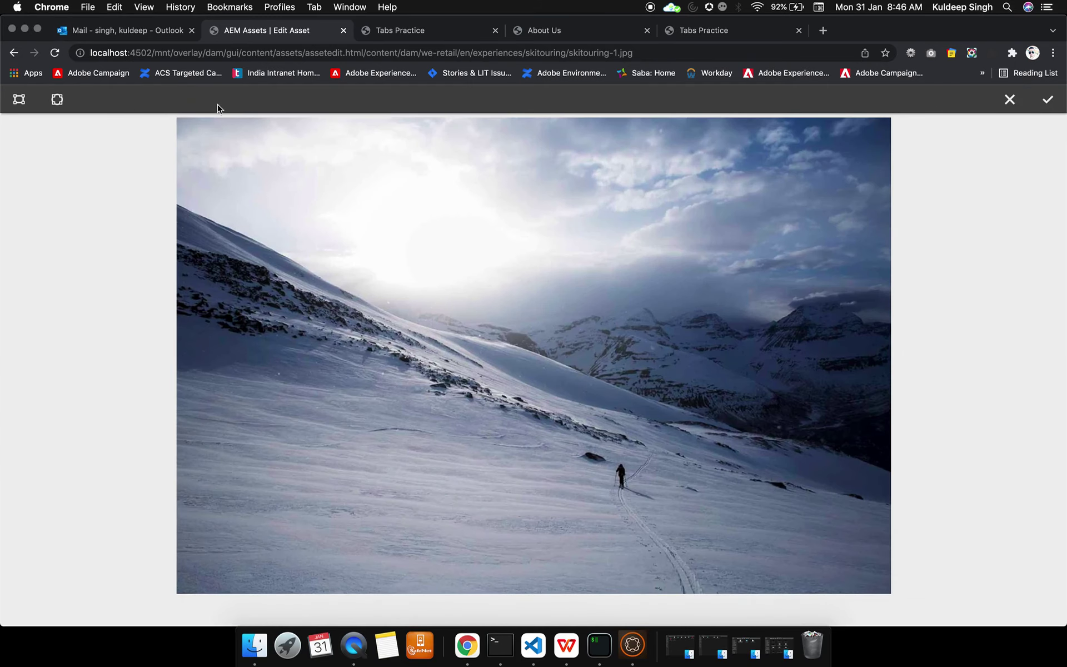
left_click(19, 99)
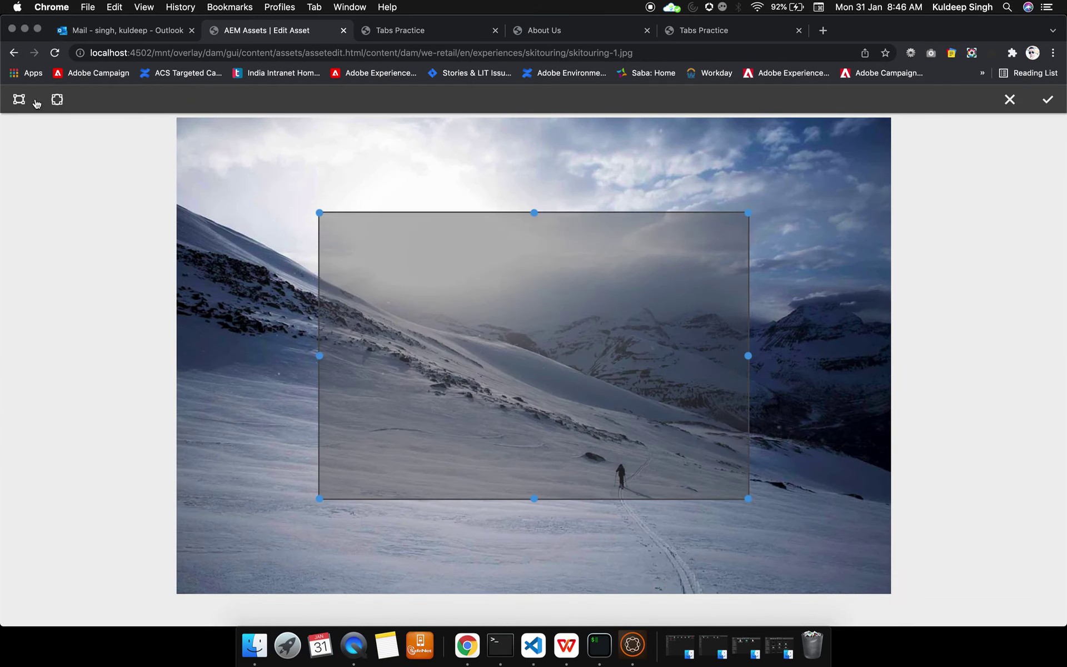
left_click_drag(319, 213, 202, 151)
left_click_drag(748, 498, 745, 528)
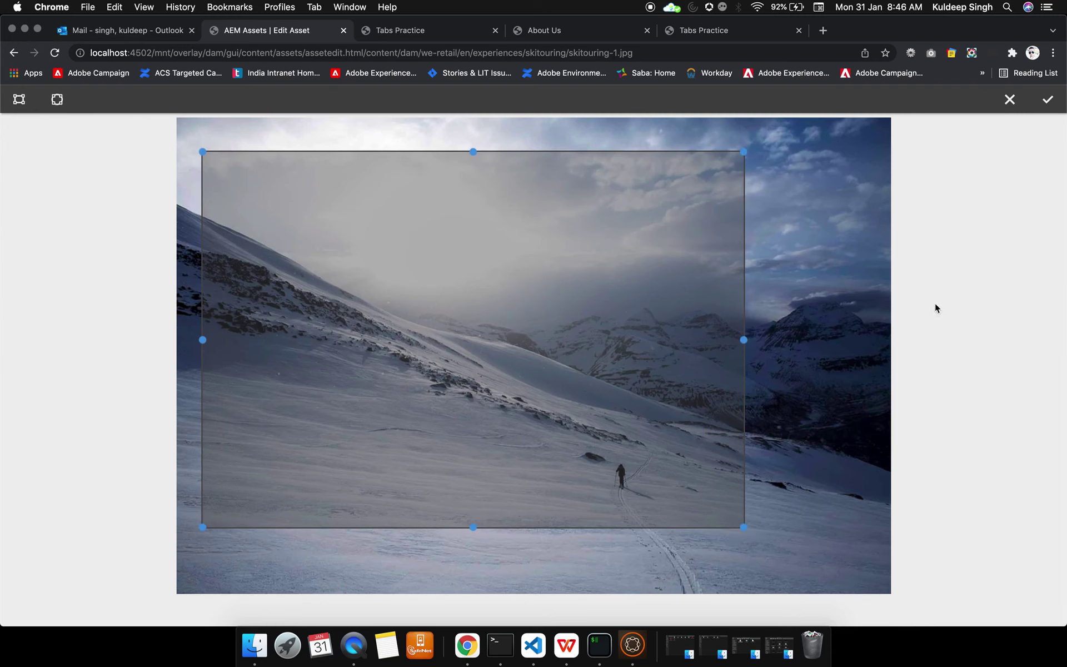
left_click(1048, 100)
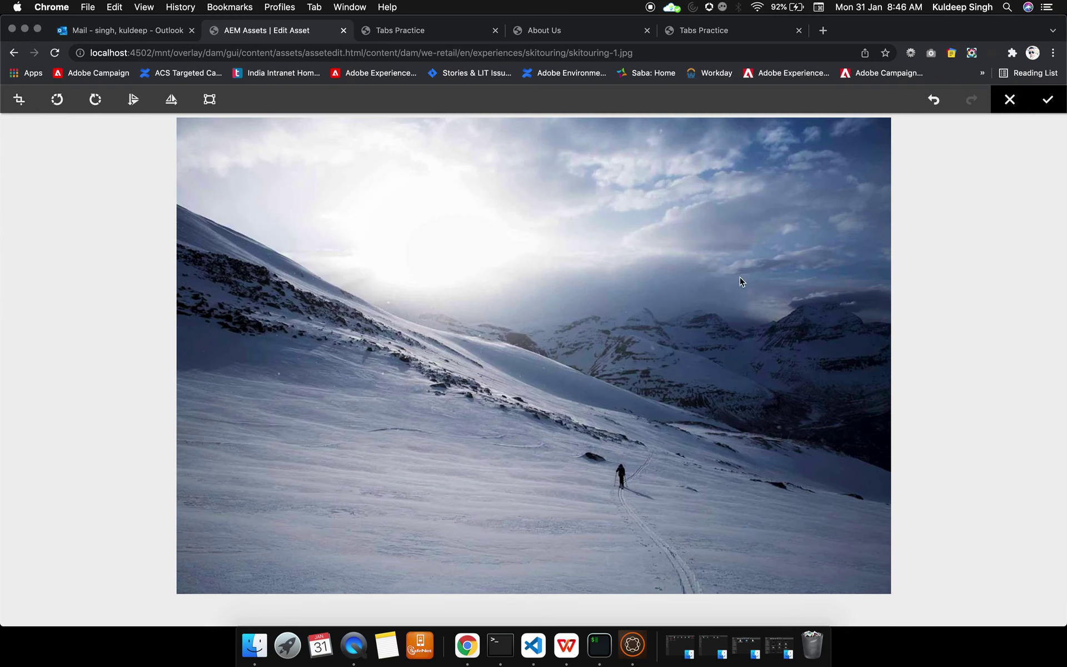
- Crop the image with the Free Hand option to a wide rectangle around the skier and the nearby snow slope
left_click(11, 101)
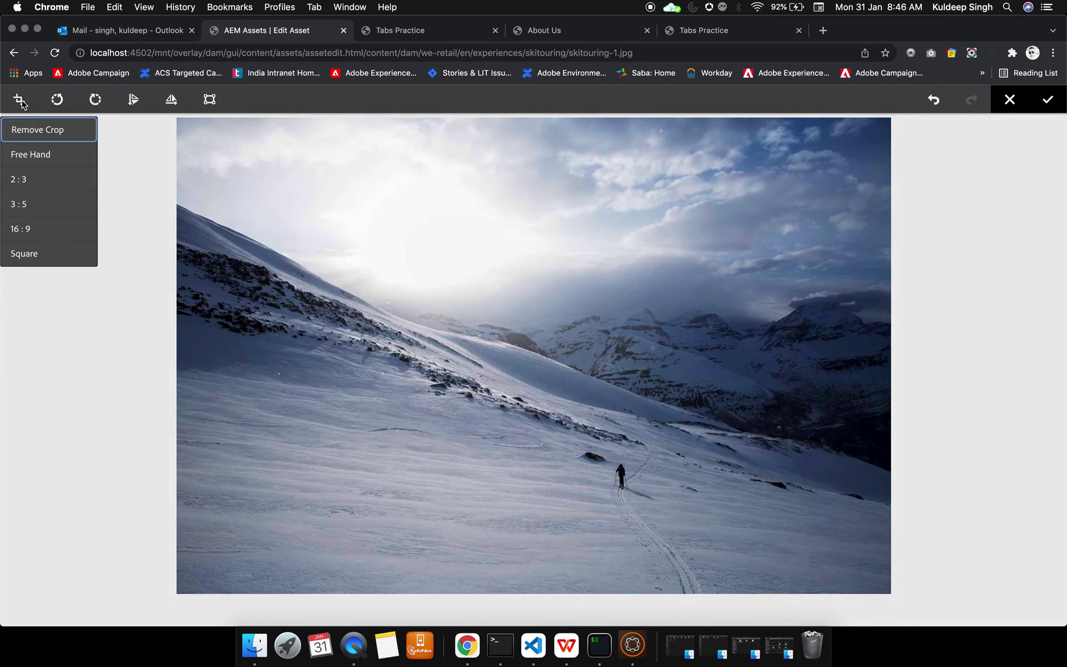
left_click(58, 157)
left_click_drag(248, 169, 566, 421)
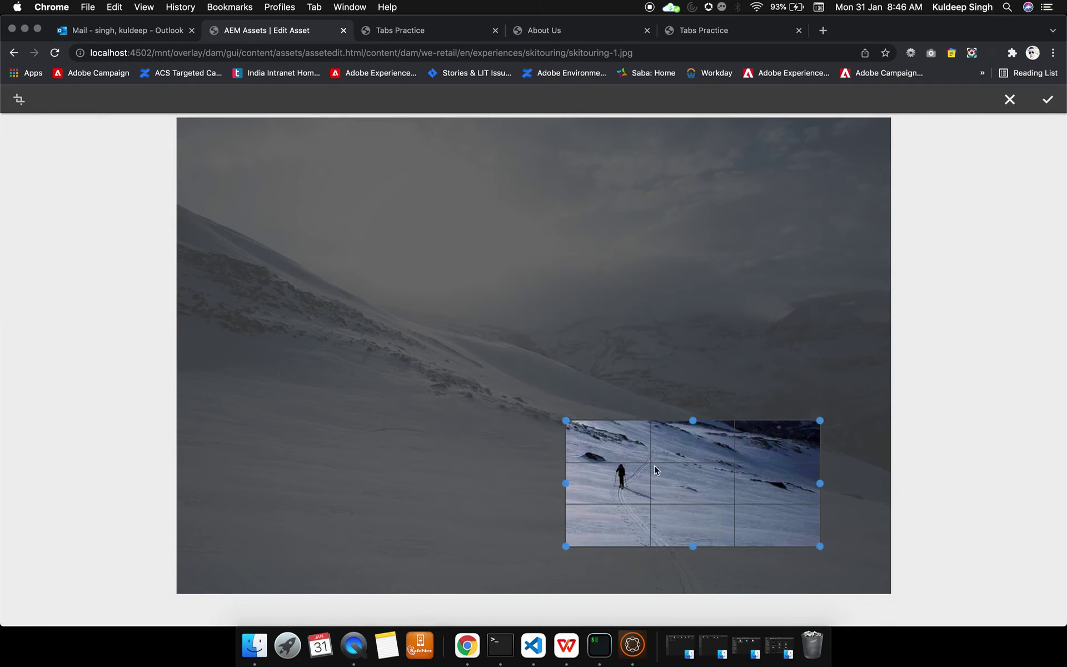
left_click(1048, 101)
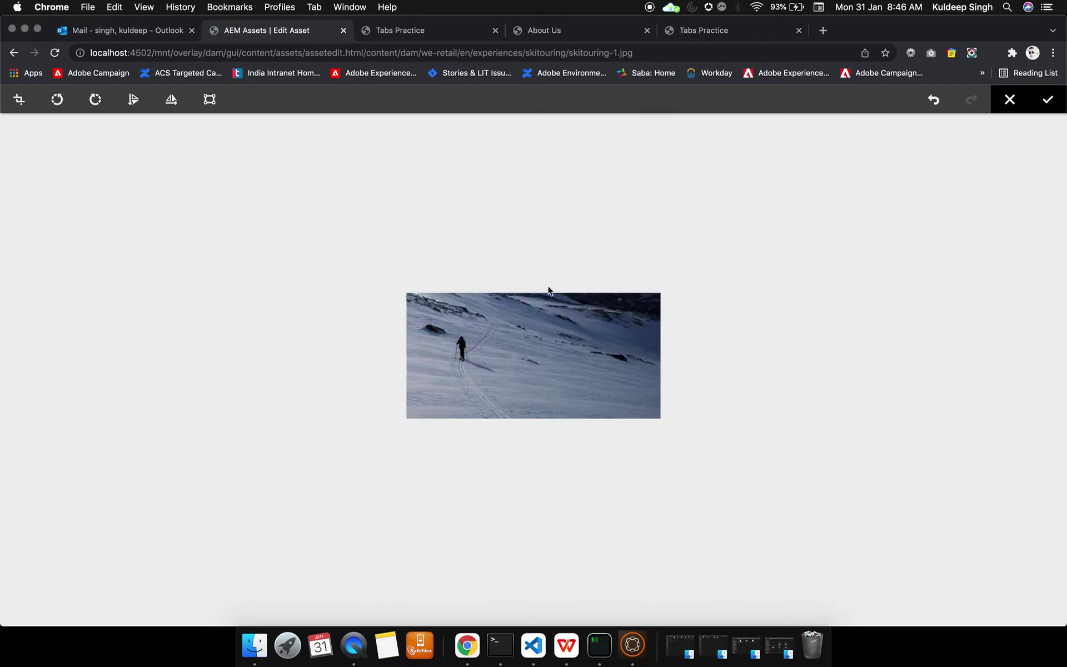
- Leave the image editor without saving the edits and open the properties of skitouring-1.jpg from the search results
left_click(1007, 106)
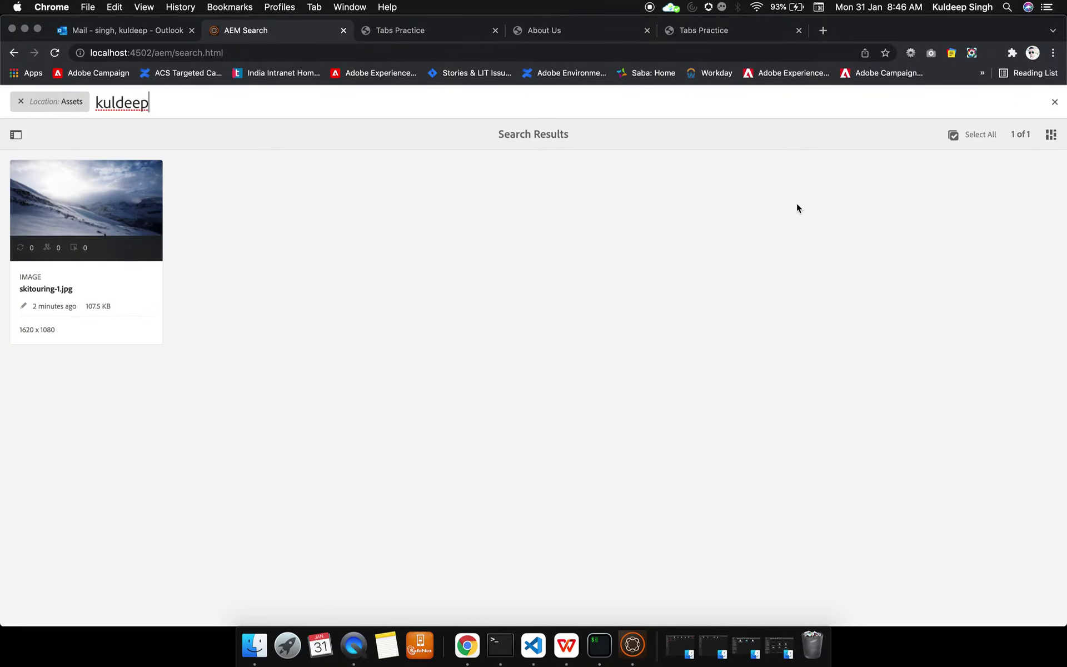
mouse_move(61, 207)
left_click(43, 179)
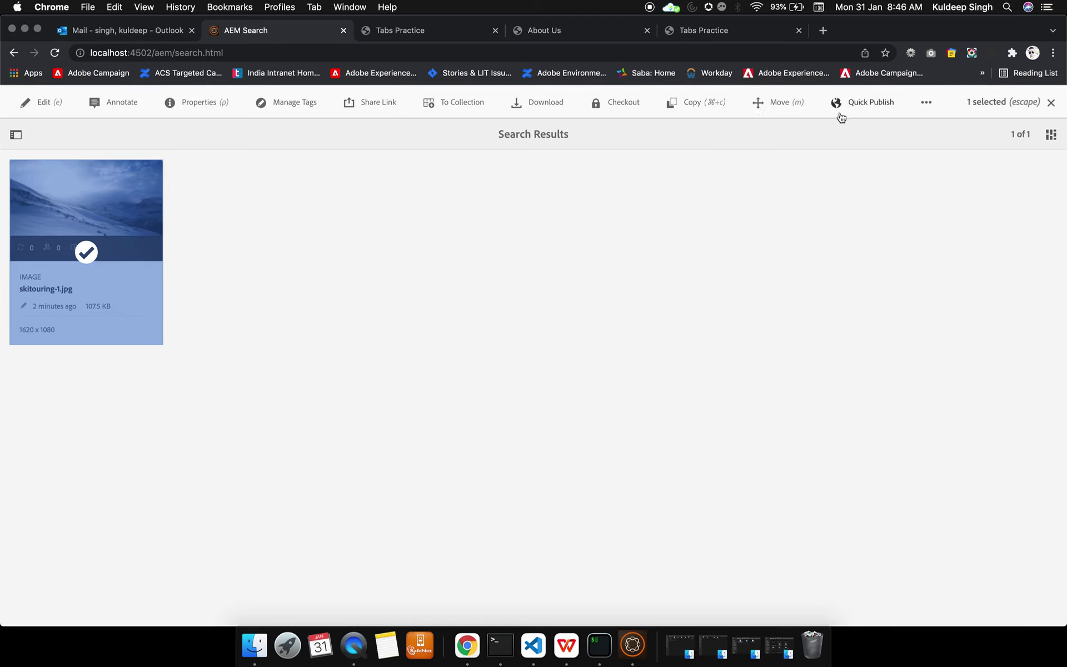
left_click(925, 103)
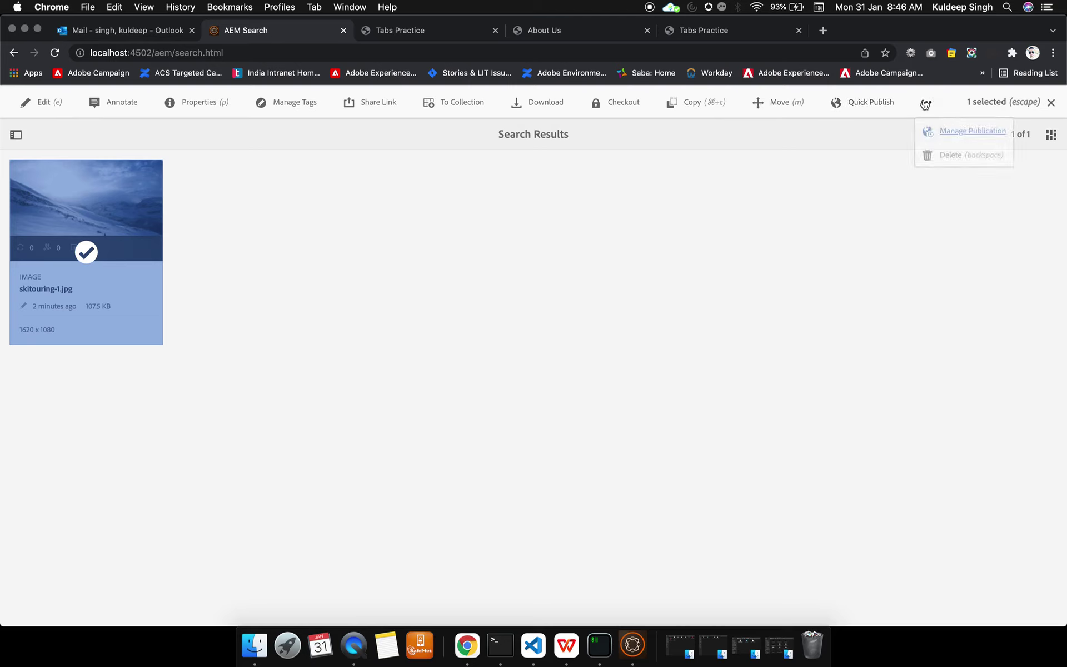
left_click(771, 197)
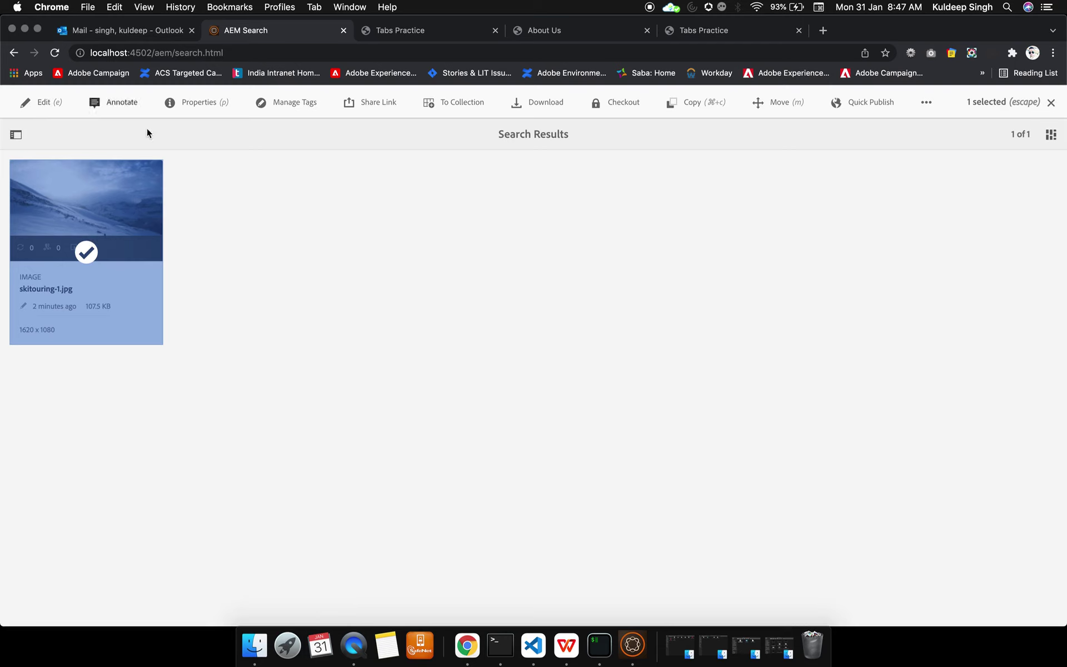
left_click(192, 103)
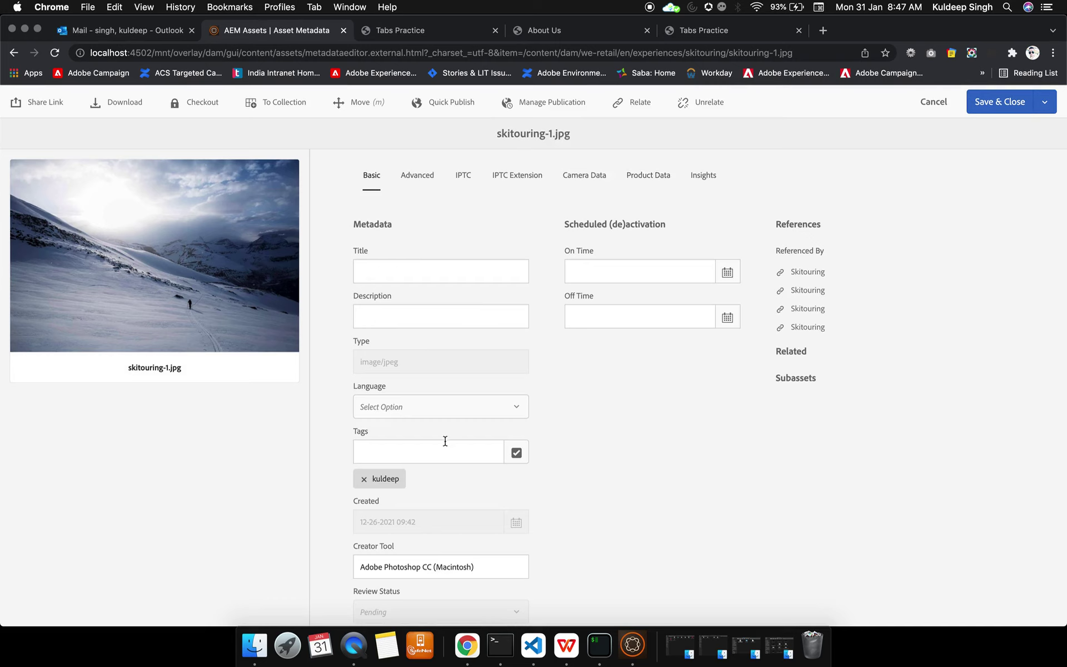
- Review the basic and advanced metadata fields of skitouring-1.jpg, including title, creator, contributor, copyright and copyright owner
left_click(396, 275)
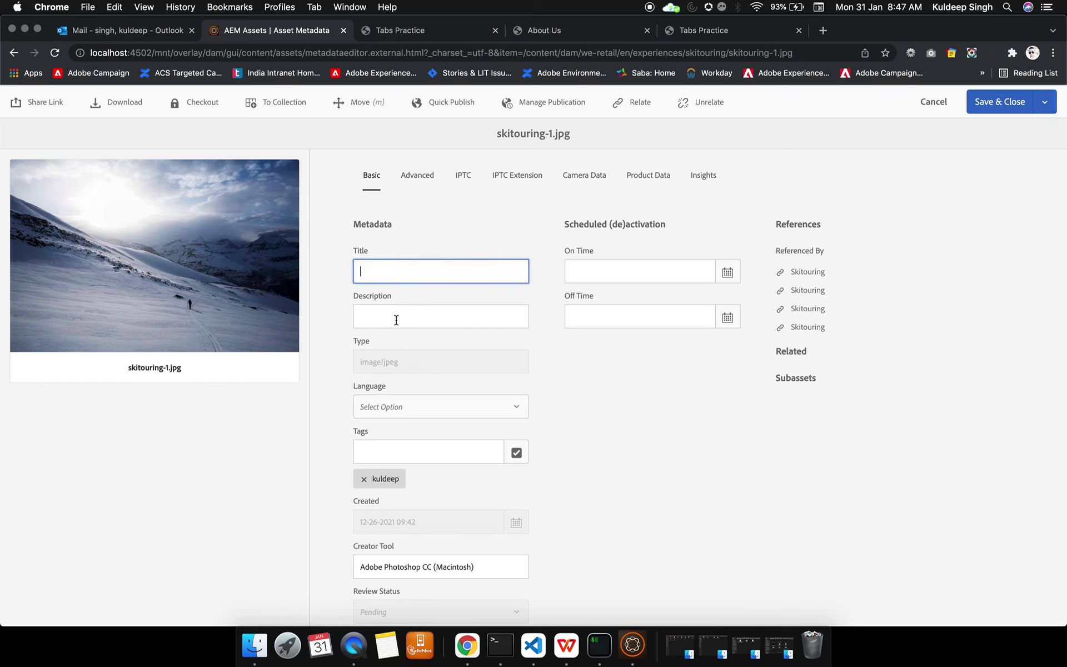
scroll(426, 420, "down", 5)
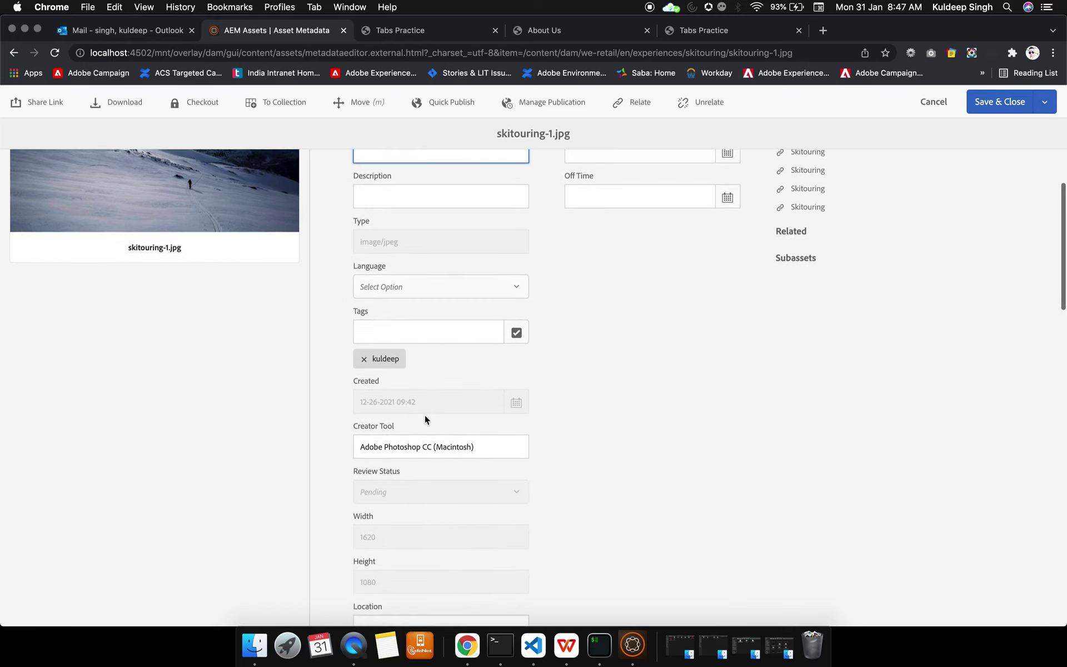
scroll(424, 418, "up", 5)
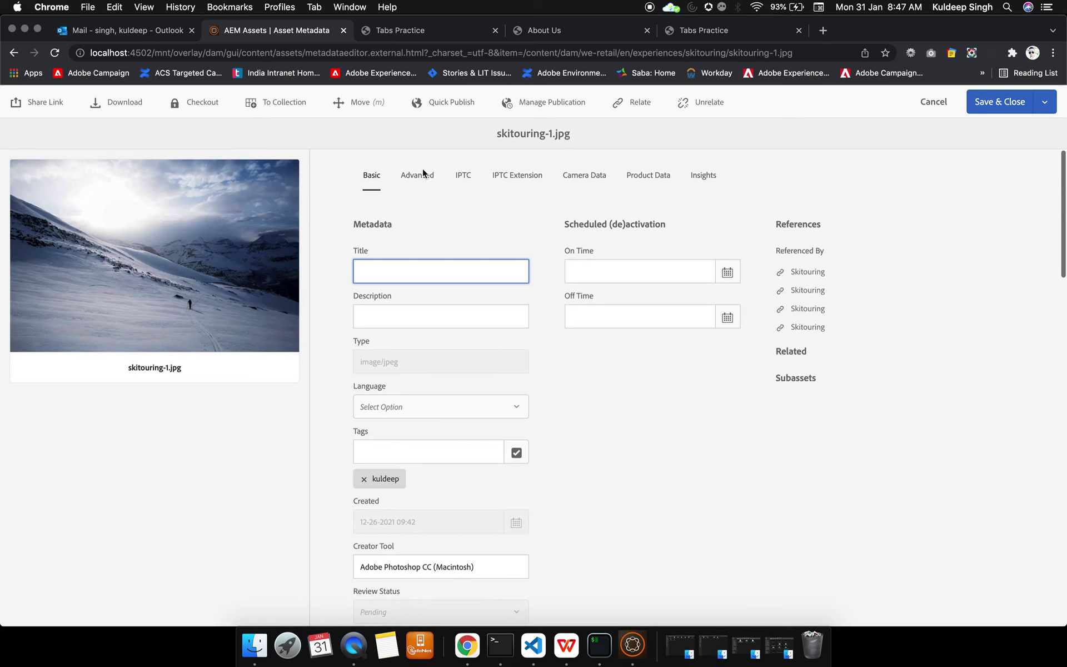
left_click(424, 173)
left_click(396, 274)
left_click(388, 325)
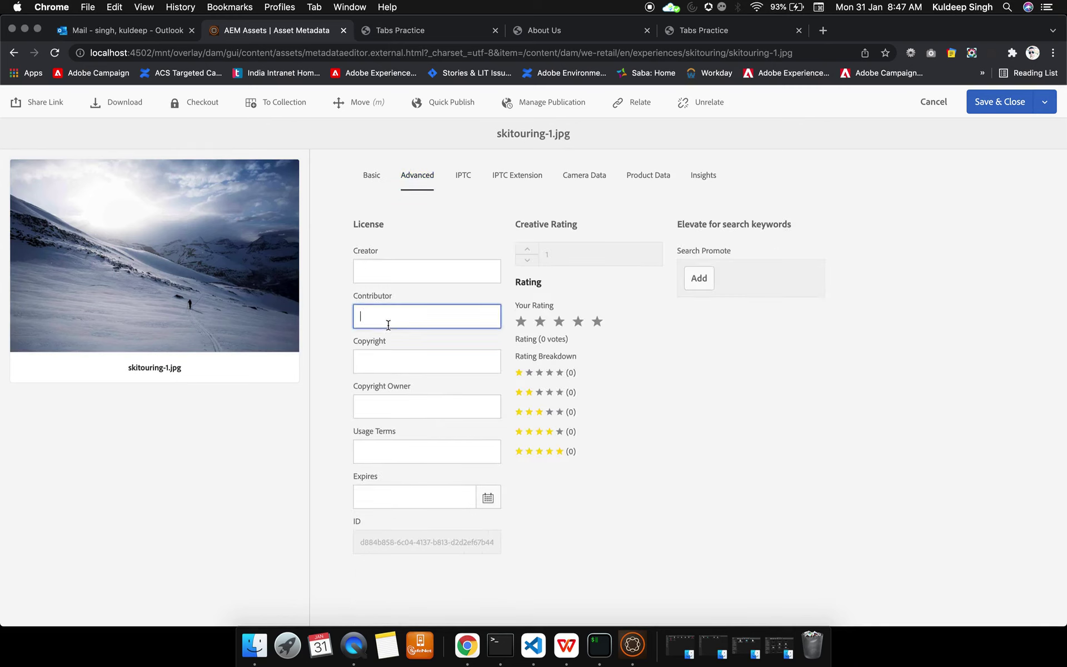
left_click(393, 351)
left_click(397, 395)
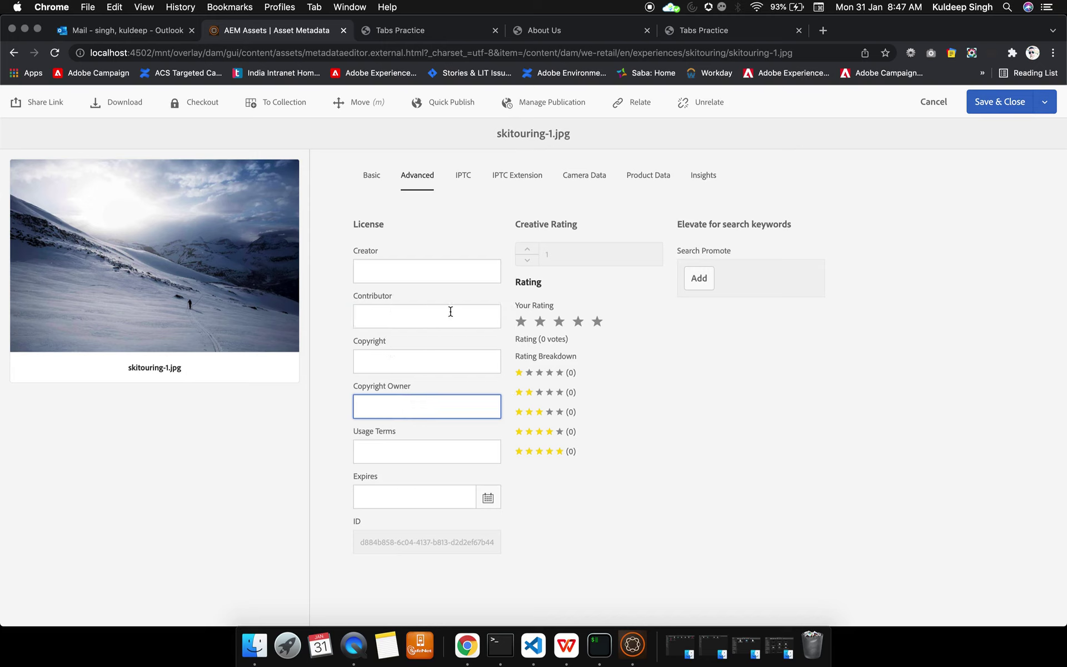
- Examine the image's IPTC, IPTC Extension, Camera Data, Product Data and Insights metadata, and save and close the properties
left_click(463, 175)
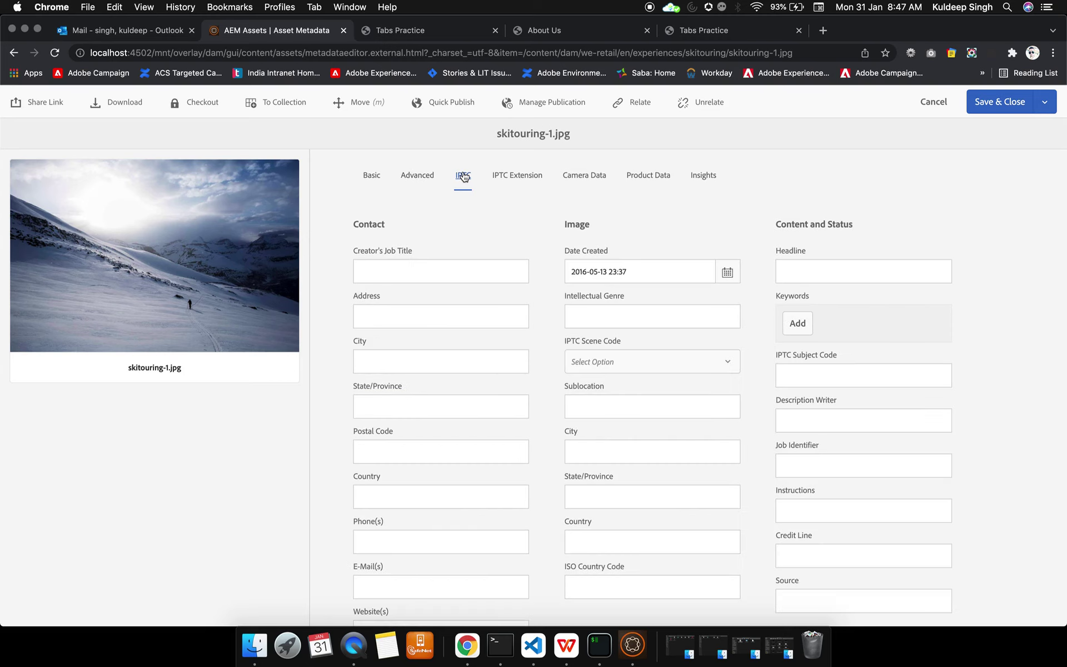
left_click(508, 177)
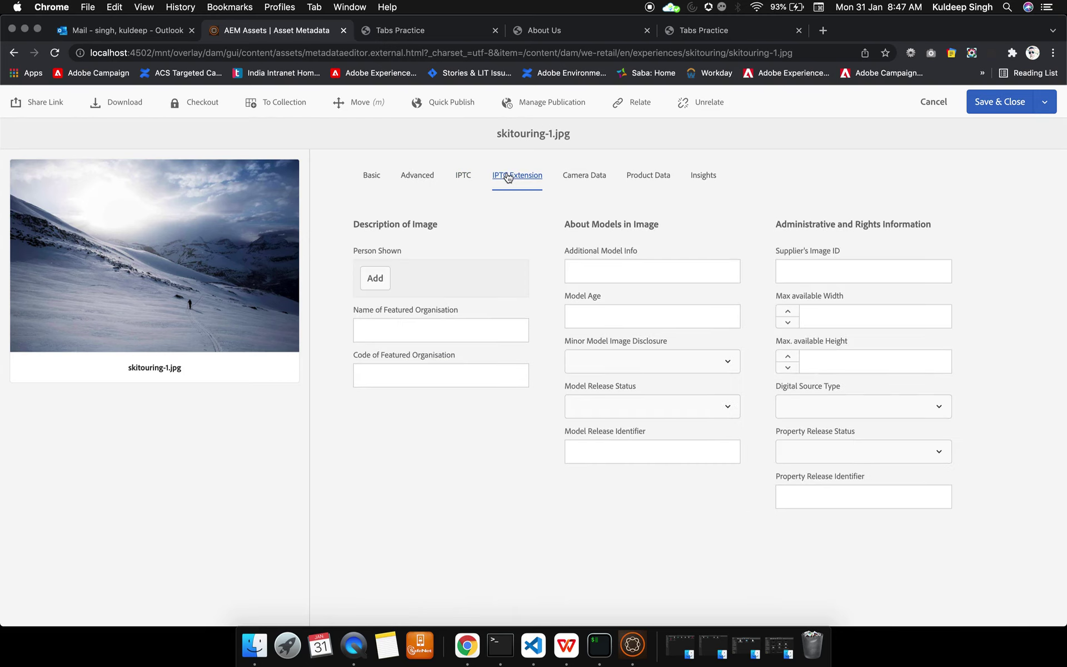
left_click(583, 178)
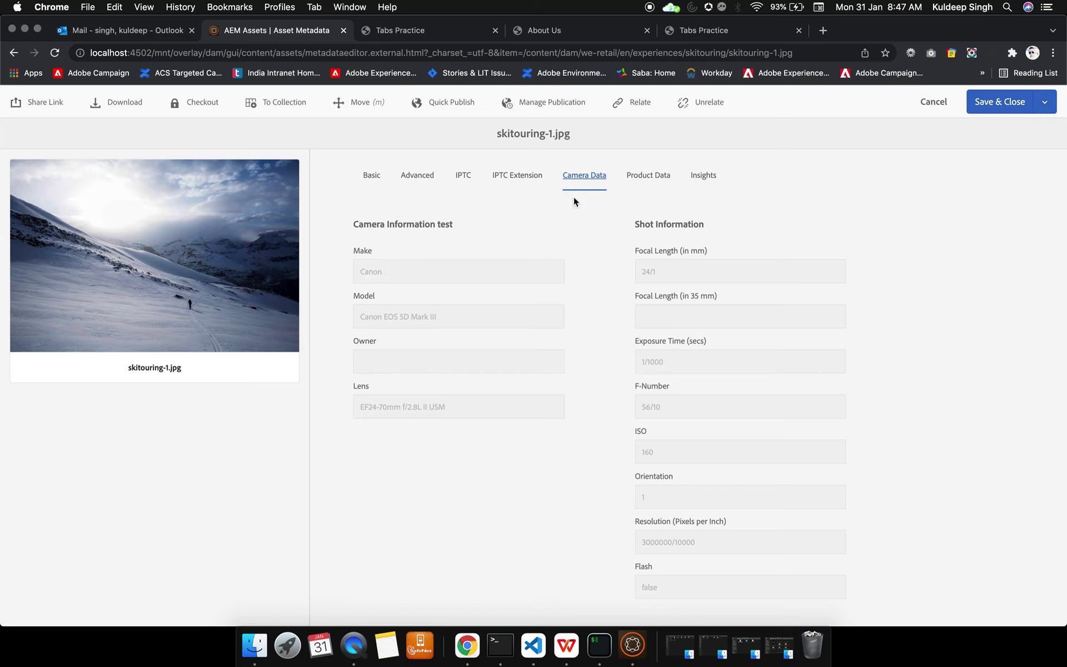
scroll(558, 426, "down", 4)
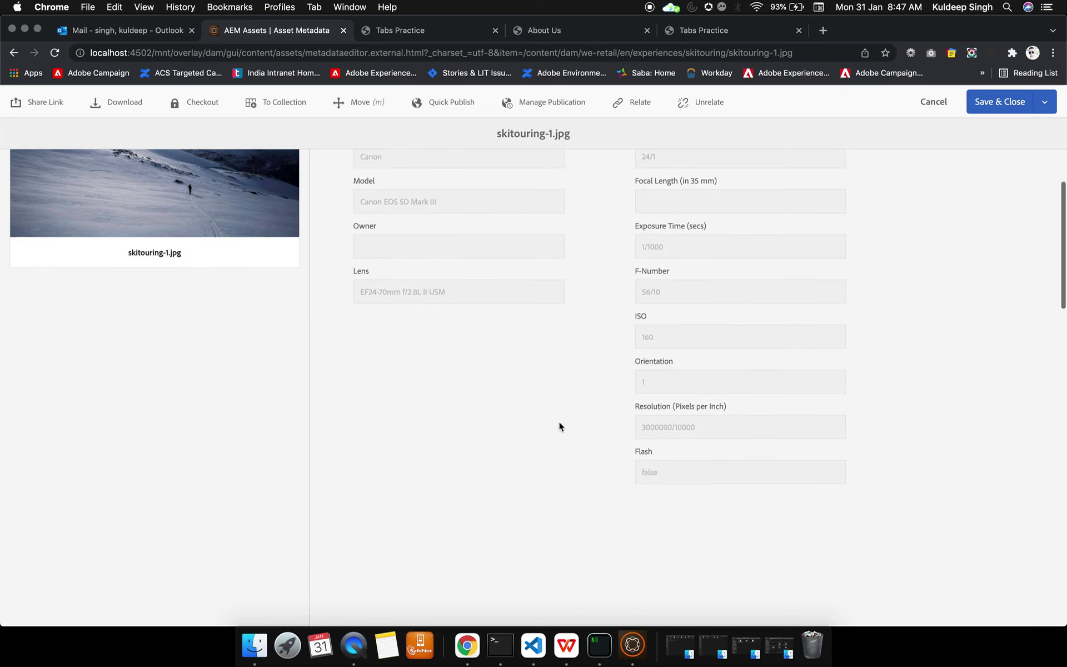
scroll(559, 426, "up", 4)
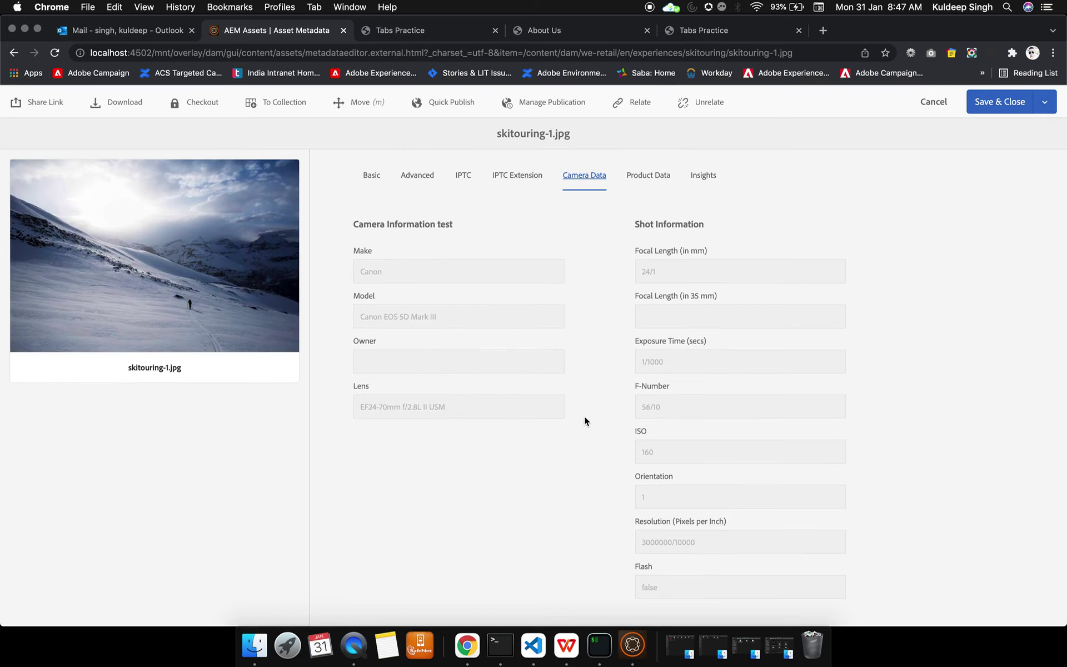
left_click(671, 177)
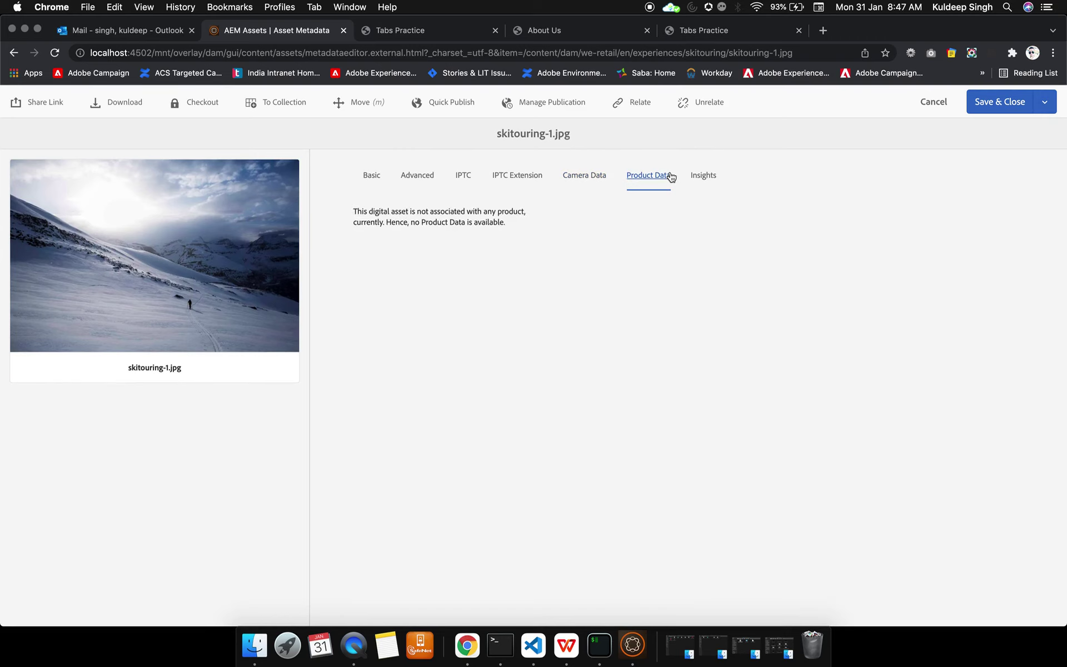
left_click(702, 177)
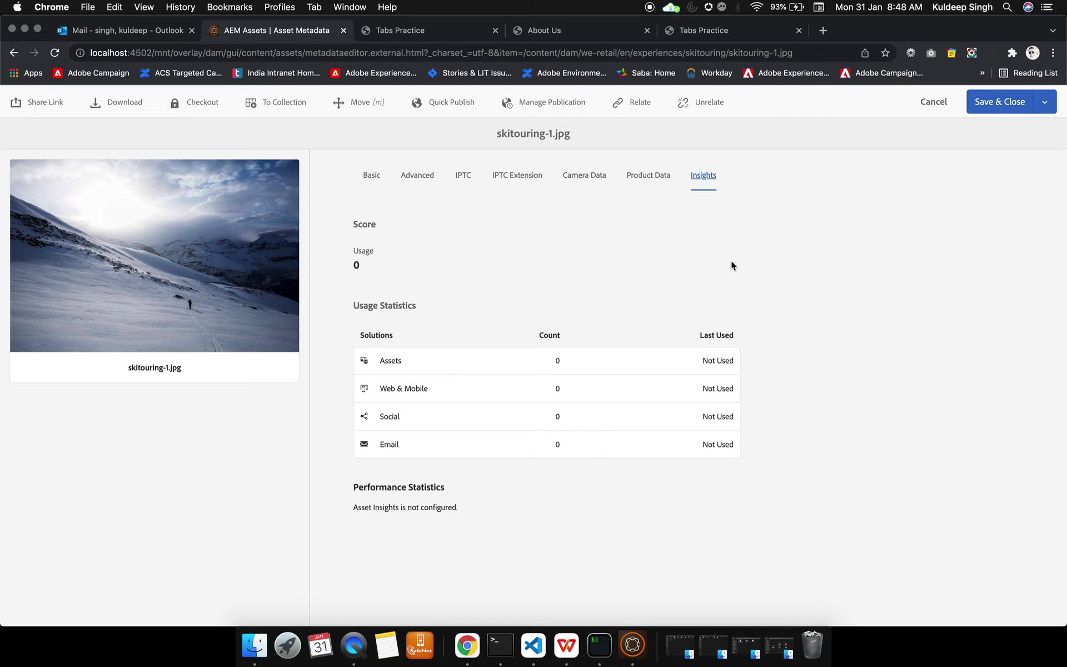
left_click(998, 104)
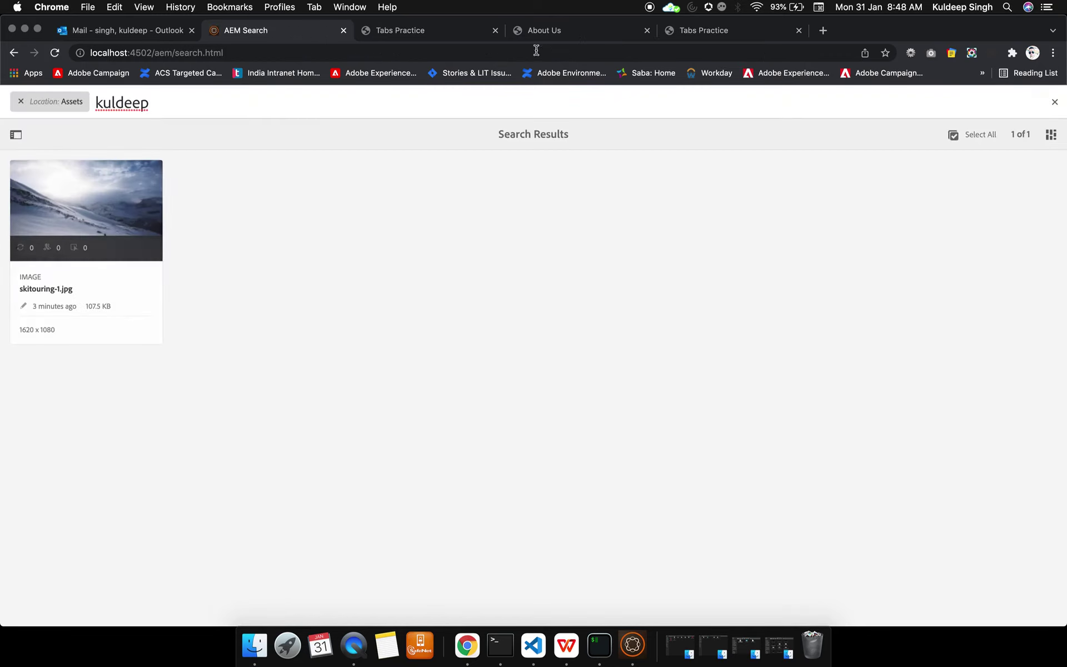
- Close the asset search and go to the Sites console
left_click(1054, 102)
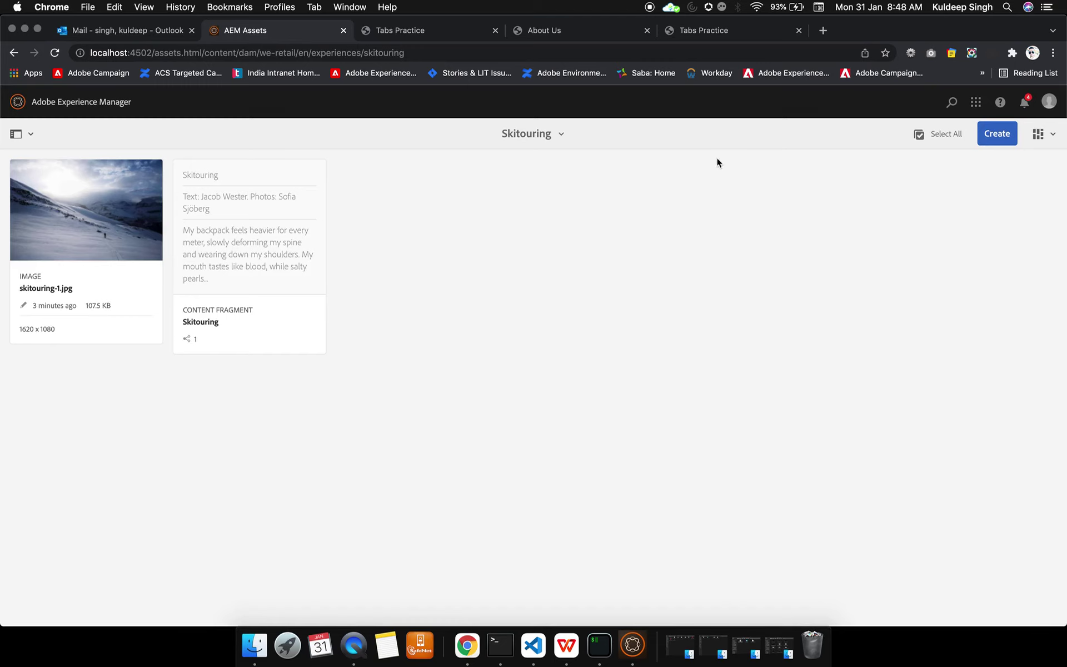
left_click(100, 102)
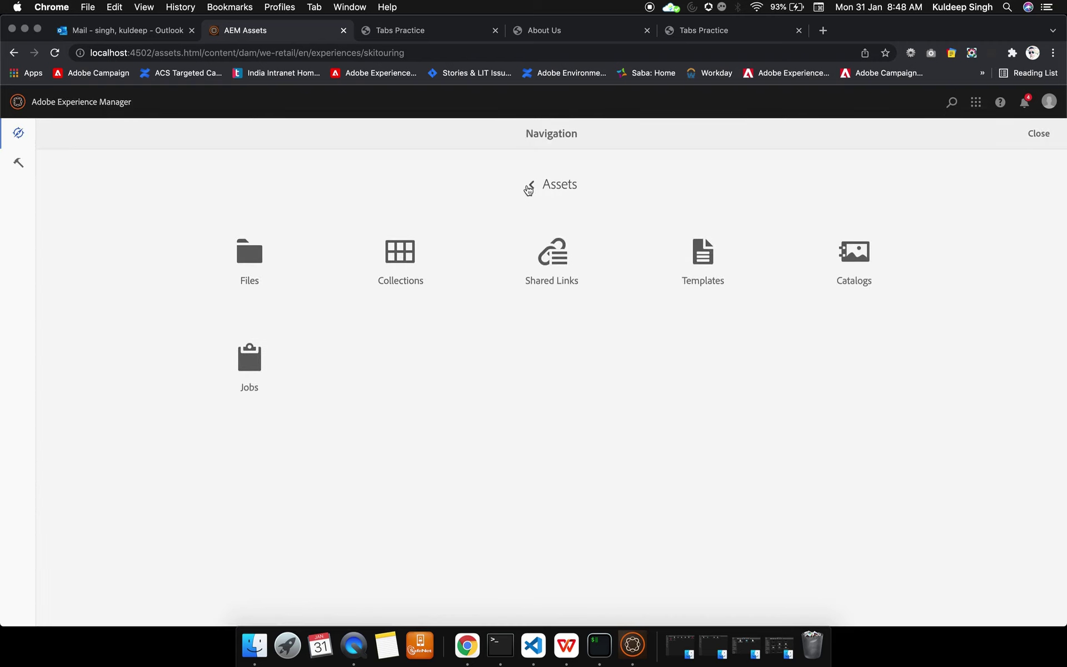
left_click(529, 185)
left_click(422, 262)
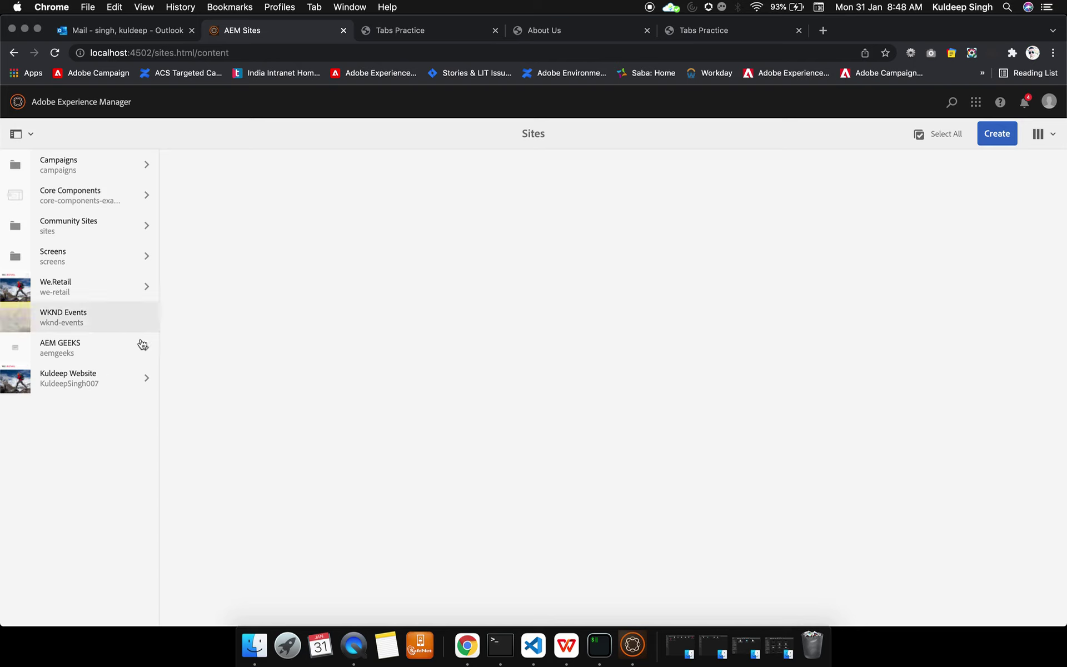
- Open the Demo page for editing from the practice section under We.Retail, Language Masters, English
left_click(139, 285)
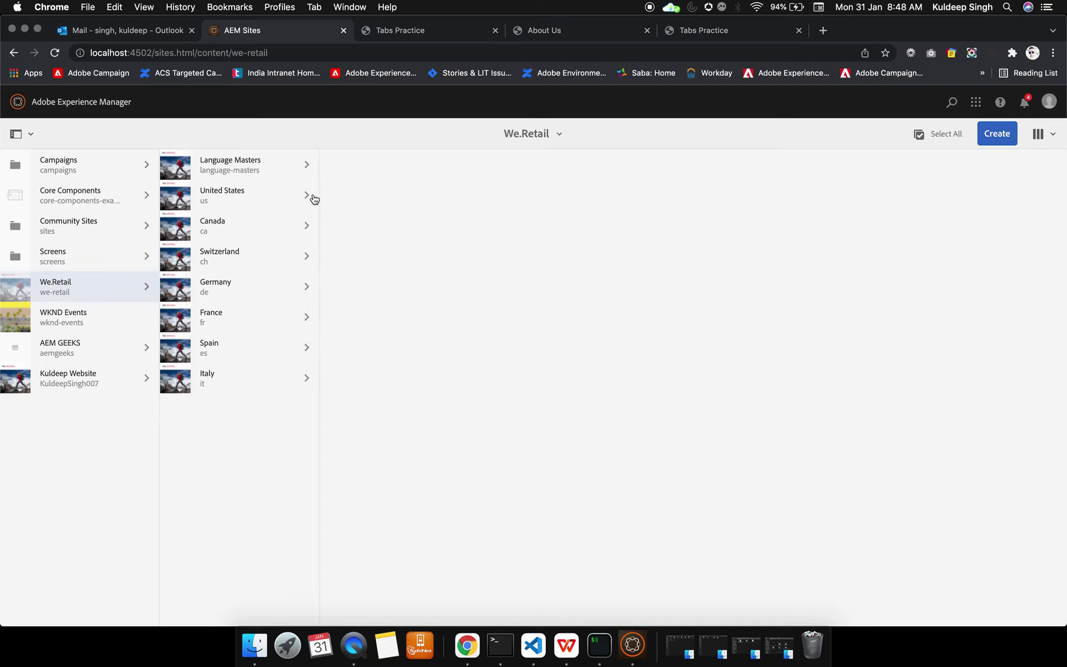
left_click(282, 170)
left_click(402, 169)
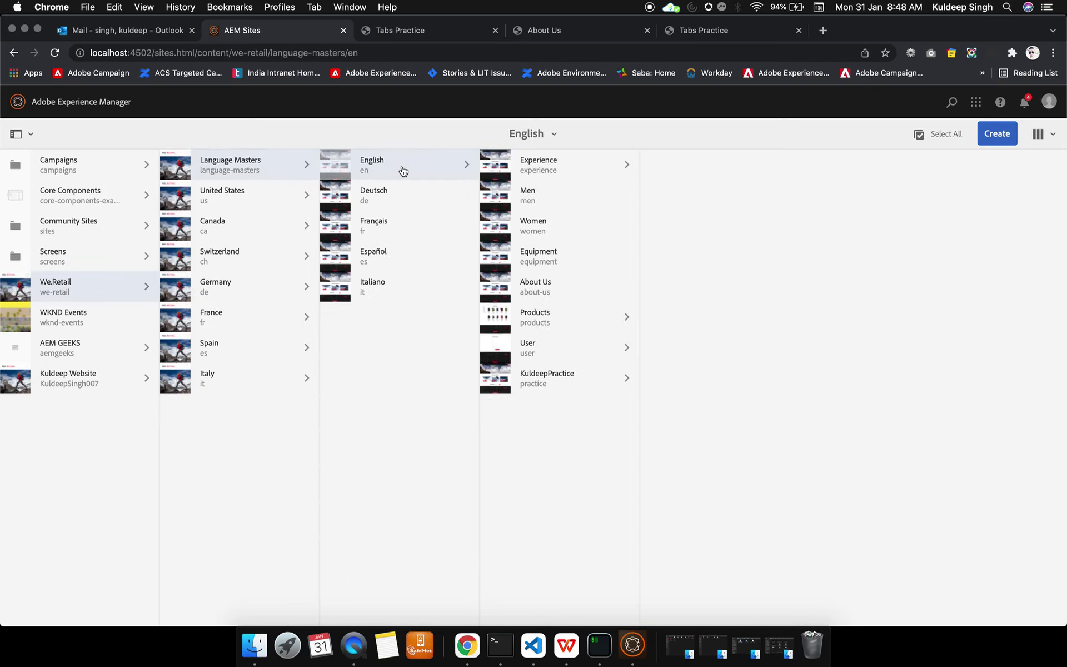
left_click(626, 376)
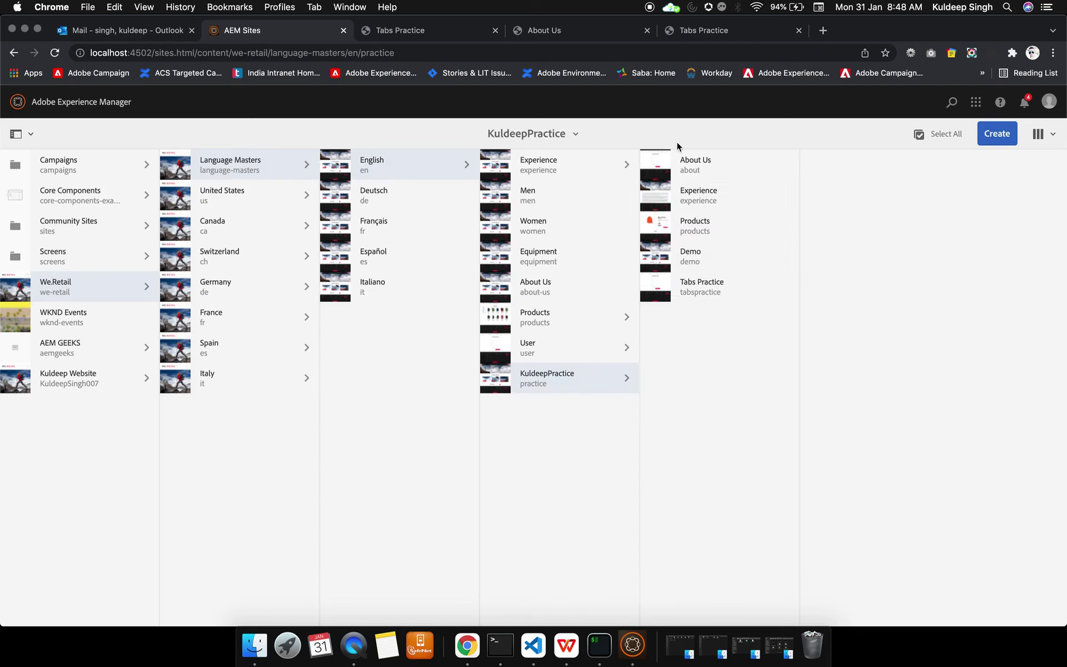
left_click(655, 255)
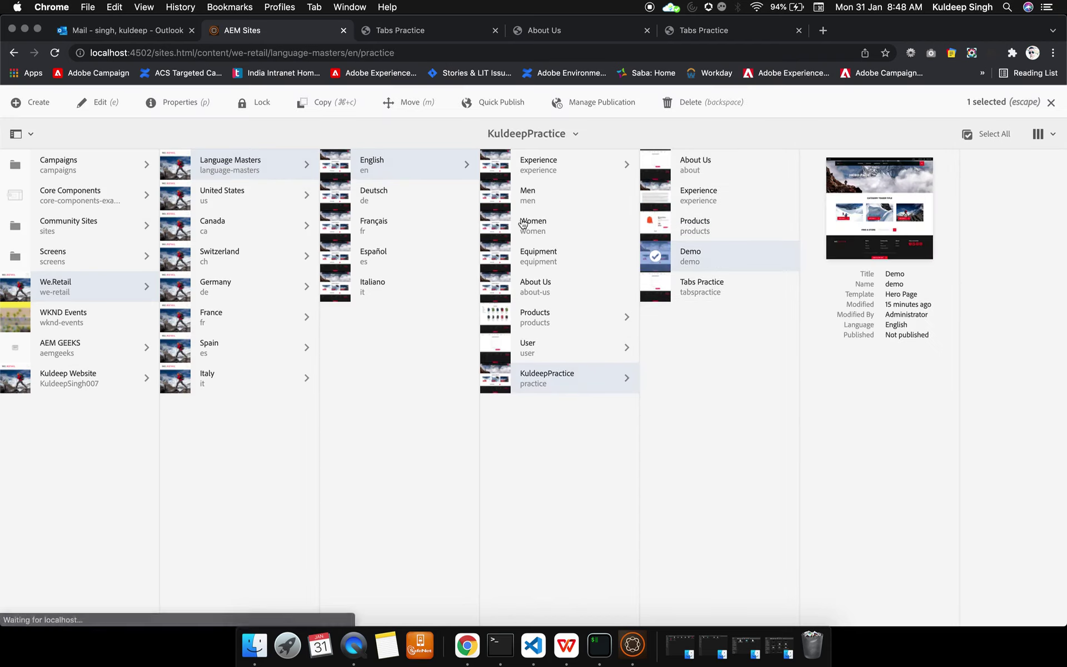
left_click(101, 101)
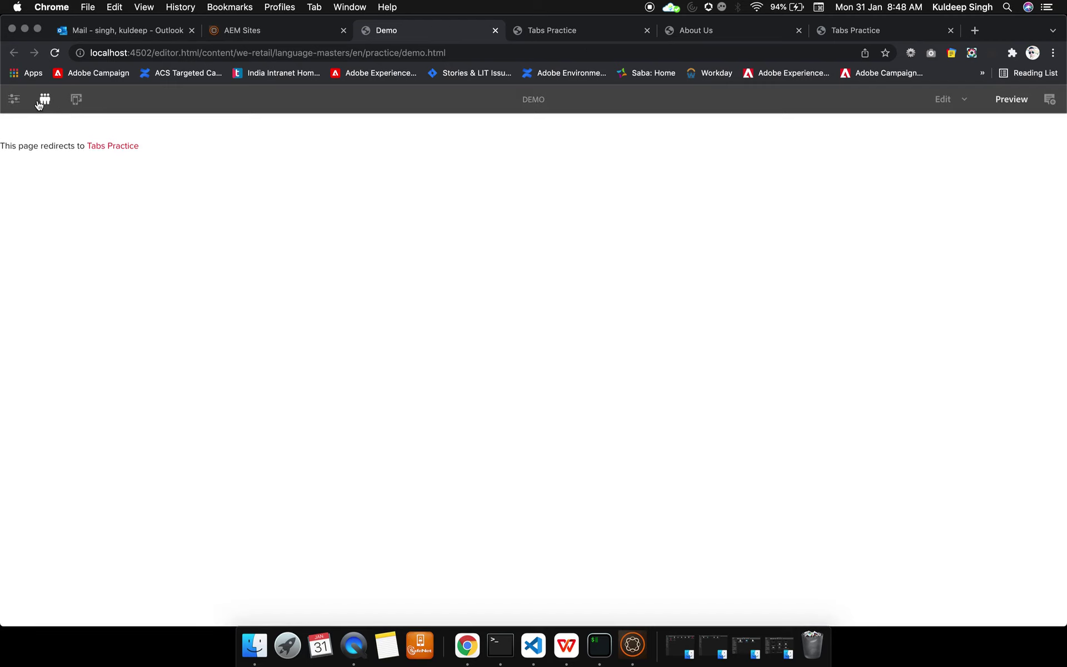
- Clear the redirect path in the Demo page's advanced properties, and save and close the properties
left_click(14, 99)
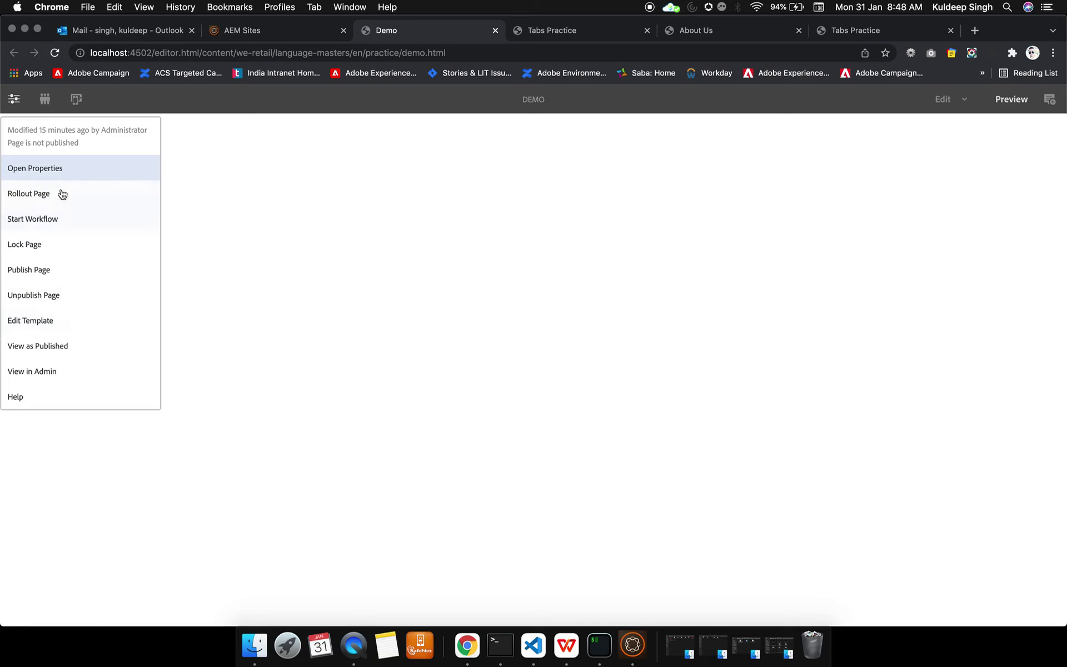
left_click(60, 168)
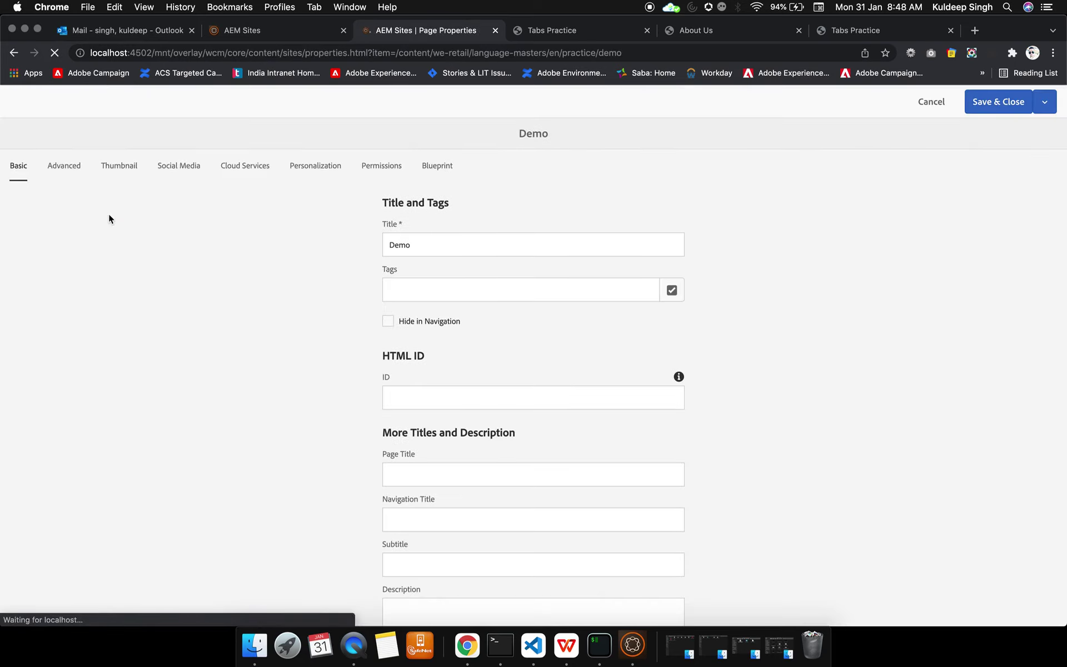
scroll(491, 417, "down", 5)
scroll(490, 415, "down", 2)
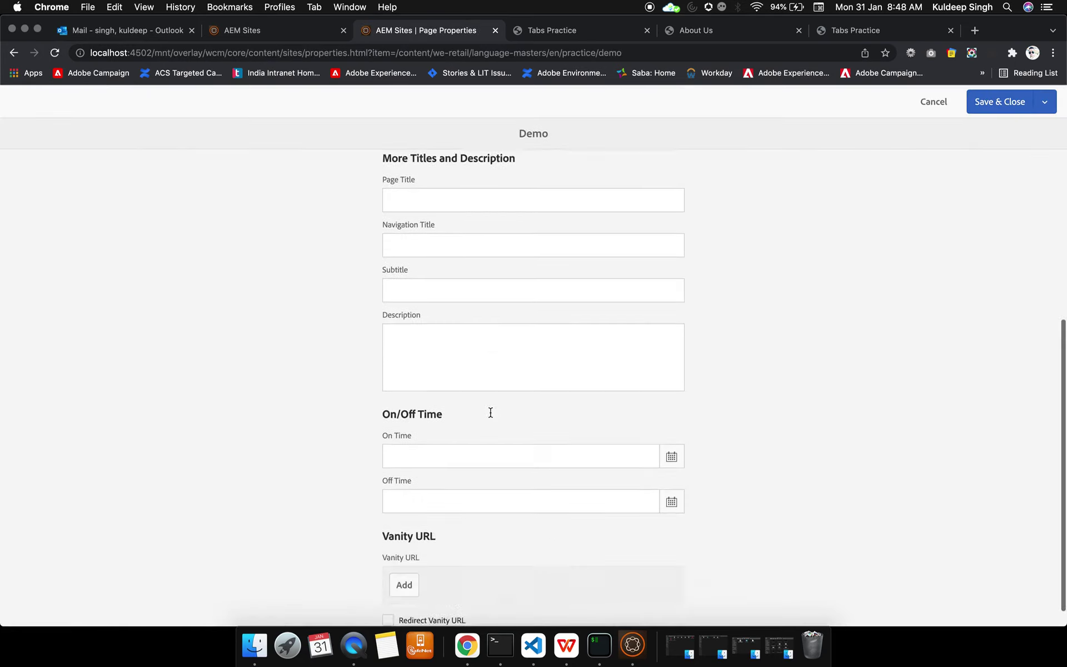
scroll(490, 411, "up", 10)
left_click(64, 166)
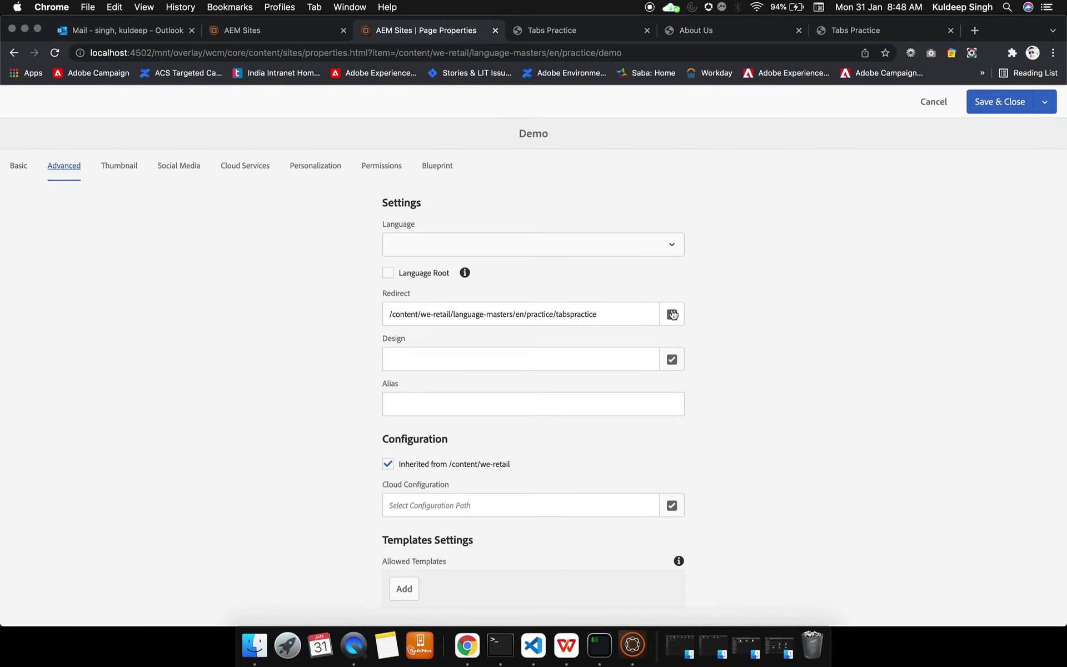
left_click(633, 314)
key("super+a")
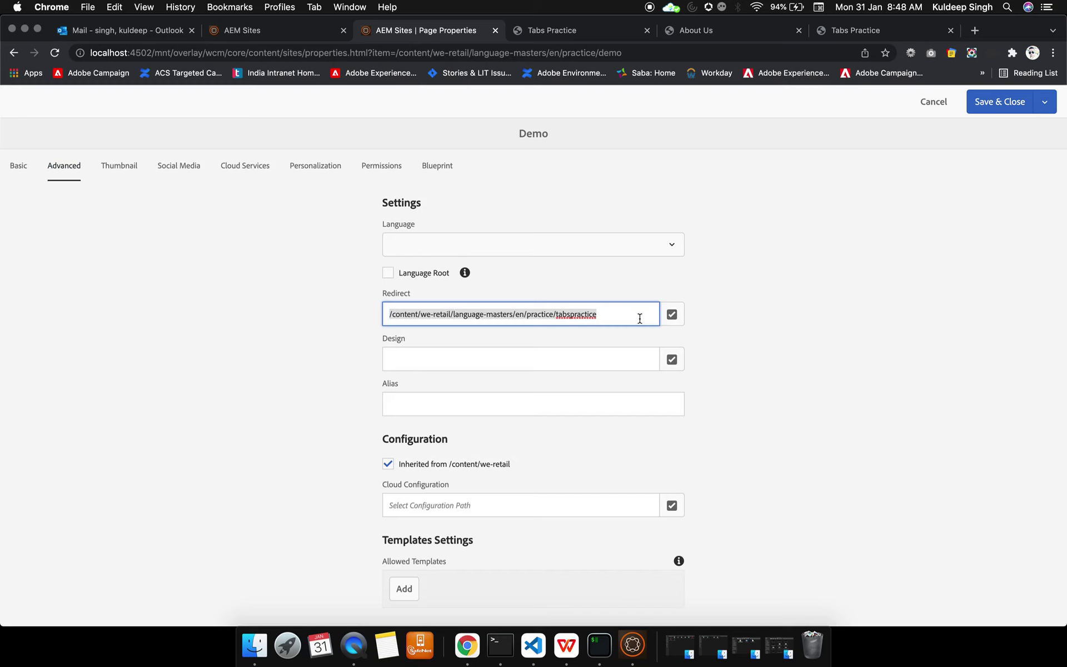
key("BackSpace")
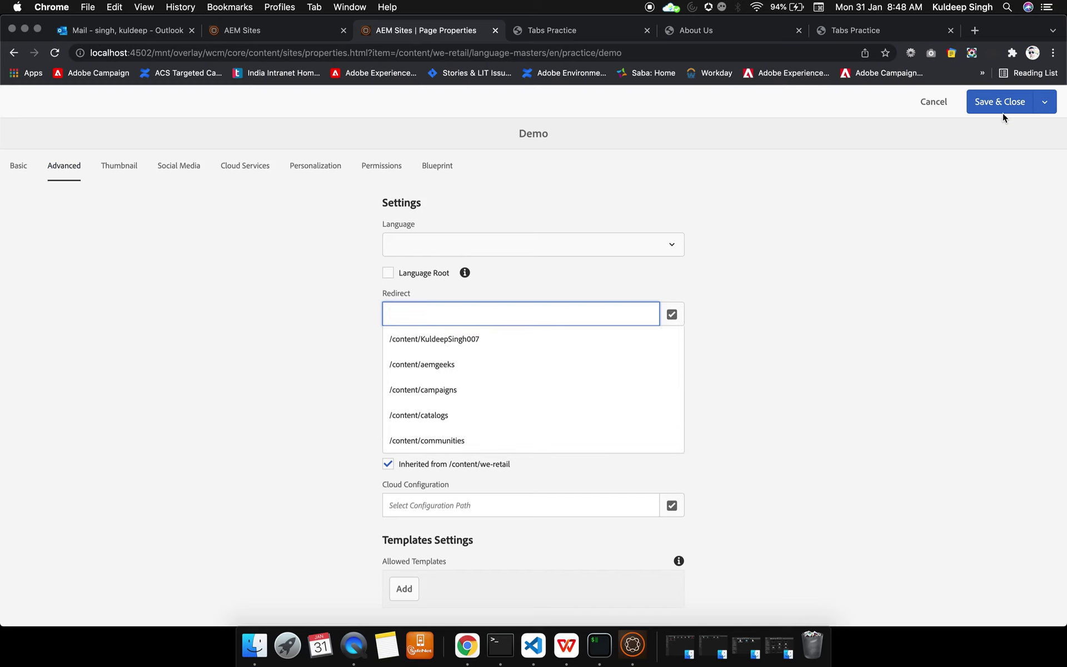
left_click(996, 106)
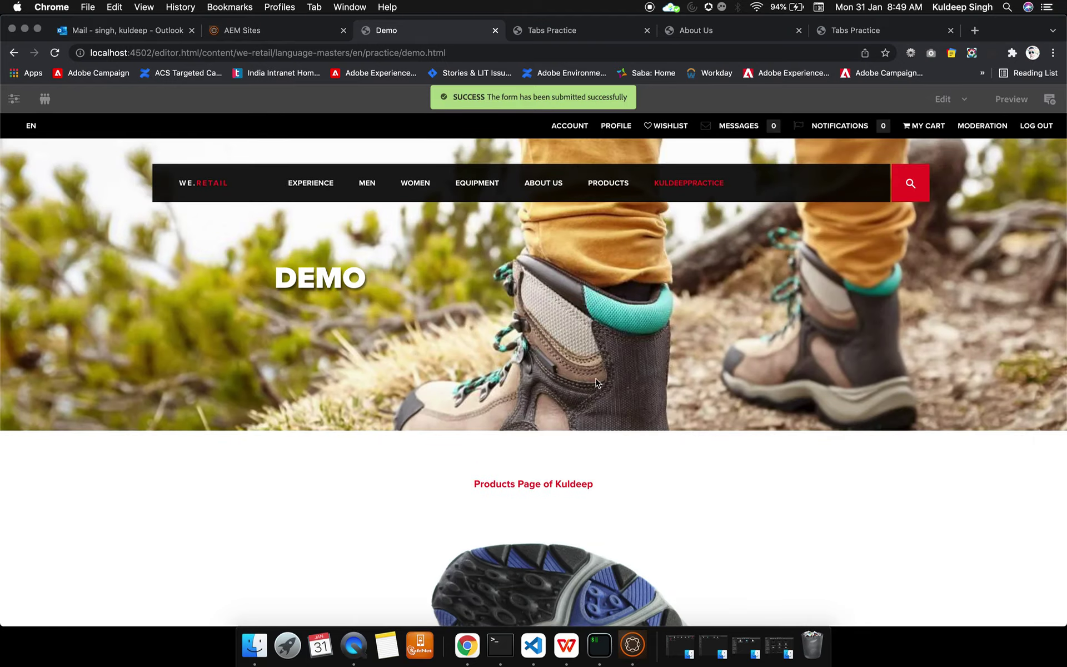
- Look through the Demo page's content from the hero banner down to the end of the page
scroll(555, 439, "down", 2)
scroll(555, 439, "down", 15)
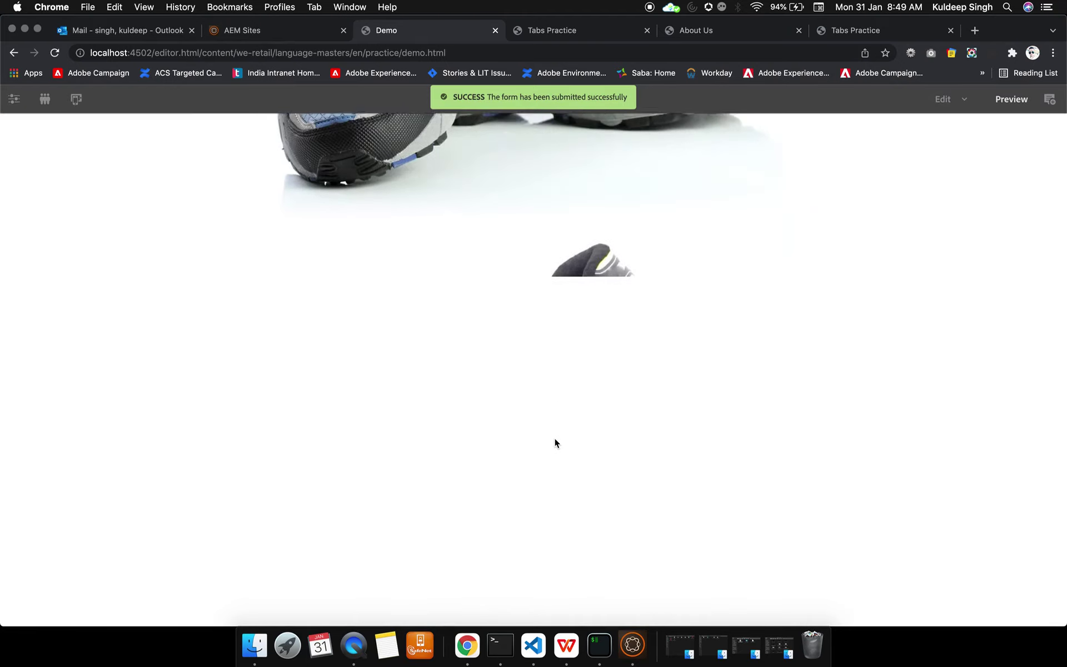
scroll(555, 443, "down", 1)
scroll(555, 441, "down", 2)
scroll(555, 442, "up", 20)
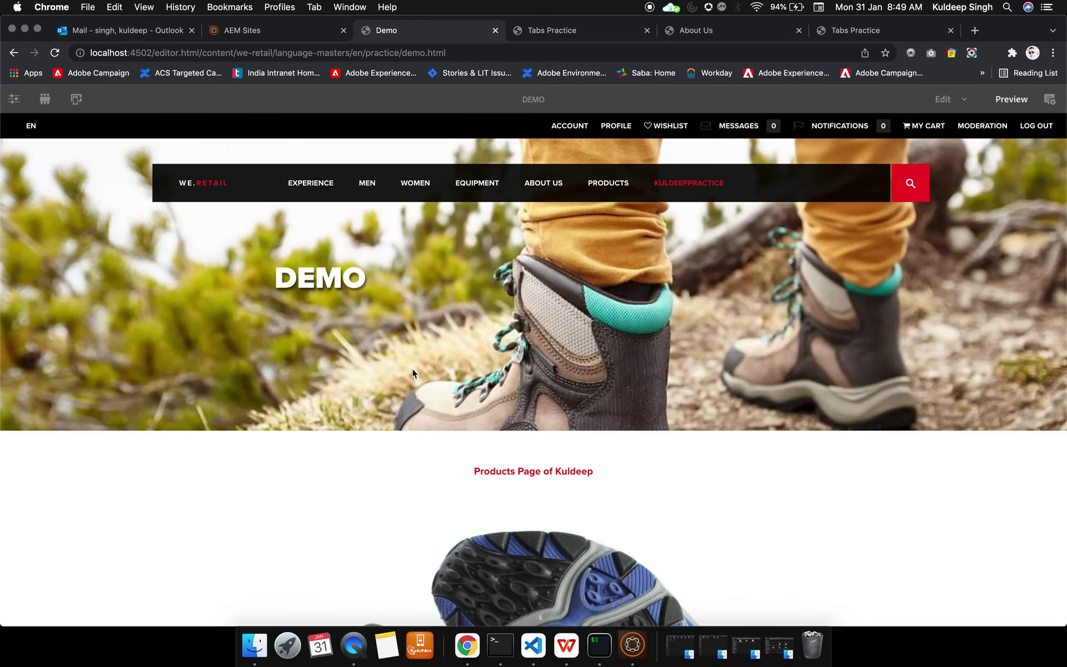
- Switch the Demo page to Edit mode, check its content down to the footer, and reload the page
scroll(388, 496, "down", 1)
scroll(388, 496, "up", 1)
left_click(953, 100)
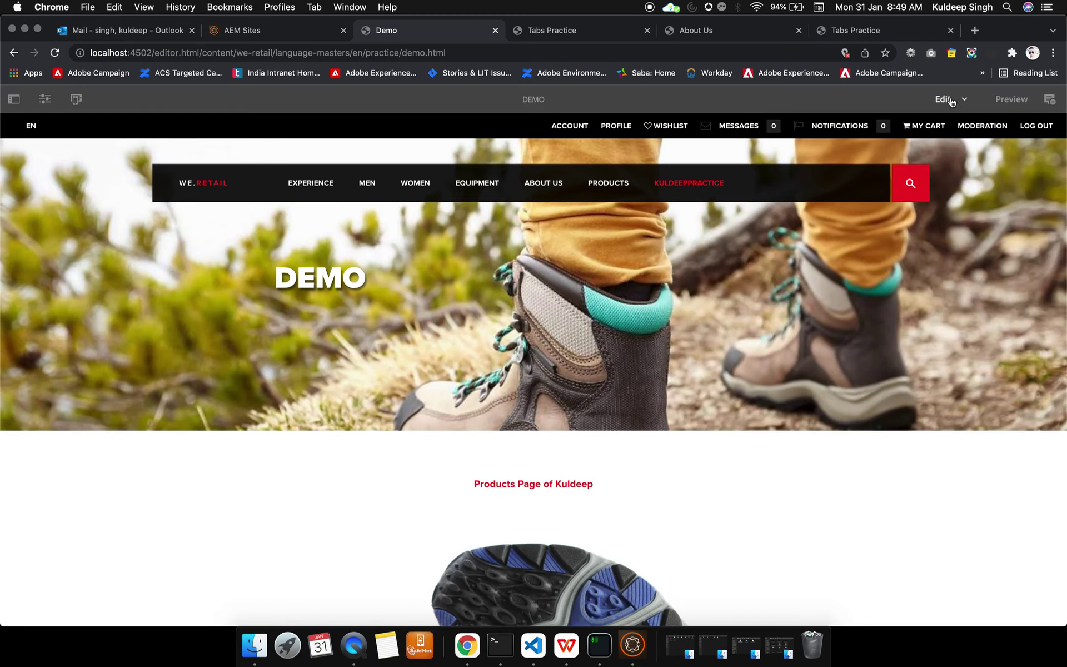
scroll(659, 489, "down", 10)
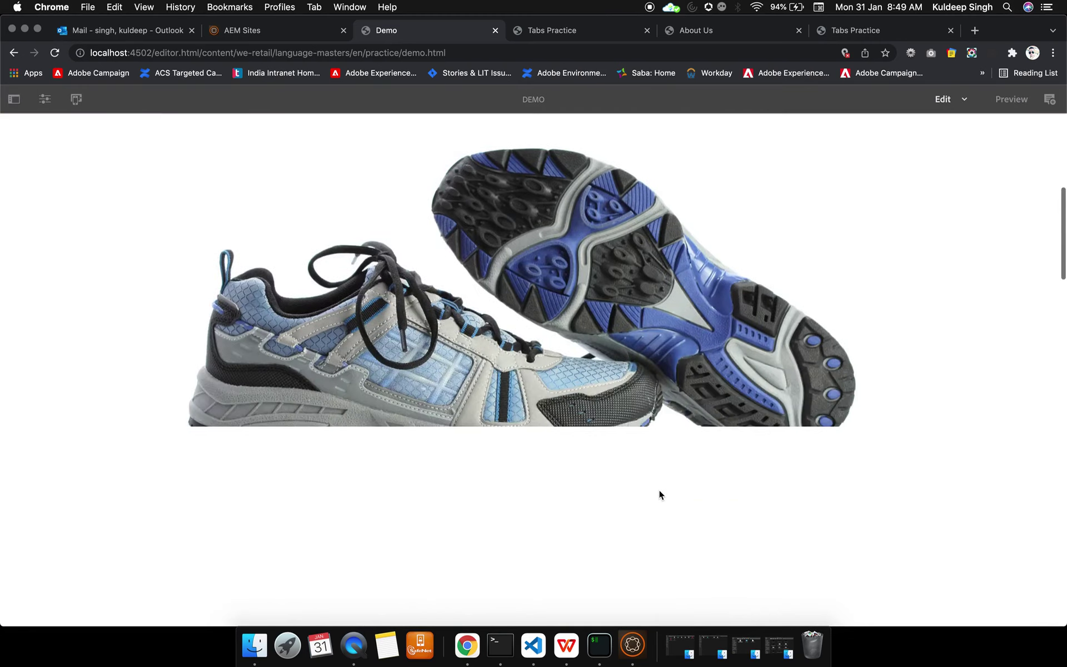
scroll(658, 494, "down", 15)
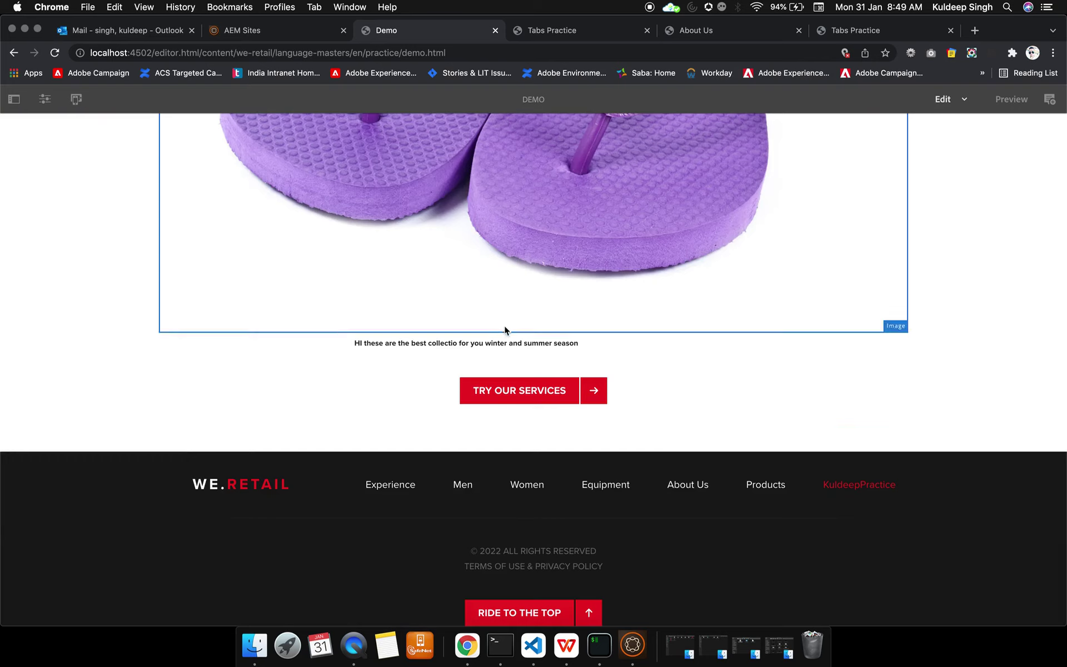
left_click(55, 53)
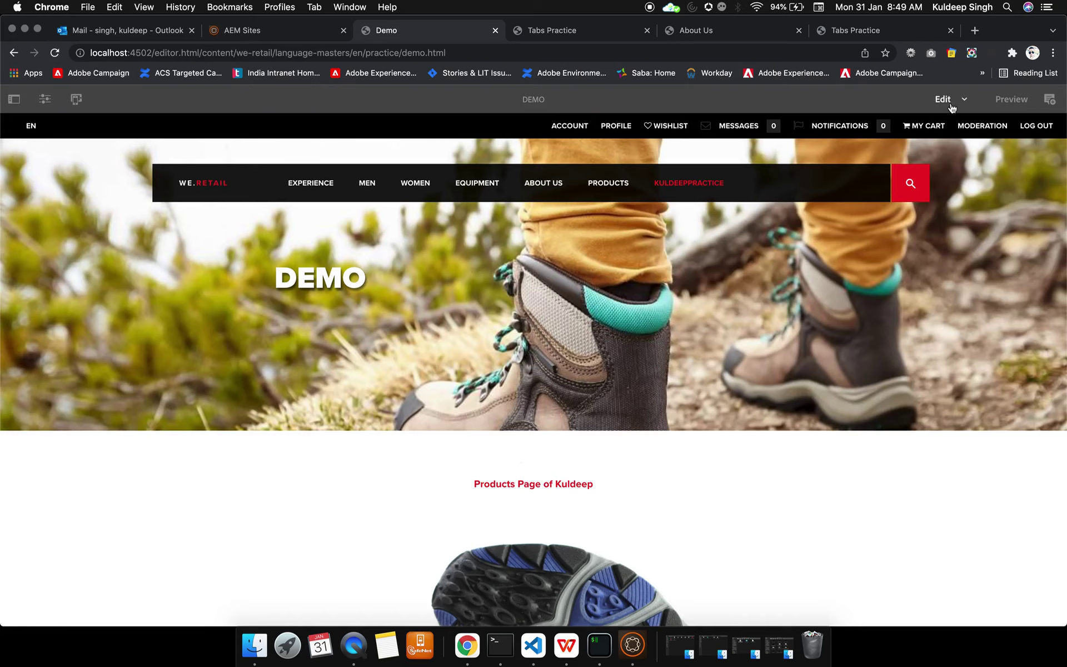
- Insert an Image component at the end of the Demo page, below the Try Our Services button
scroll(856, 319, "down", 15)
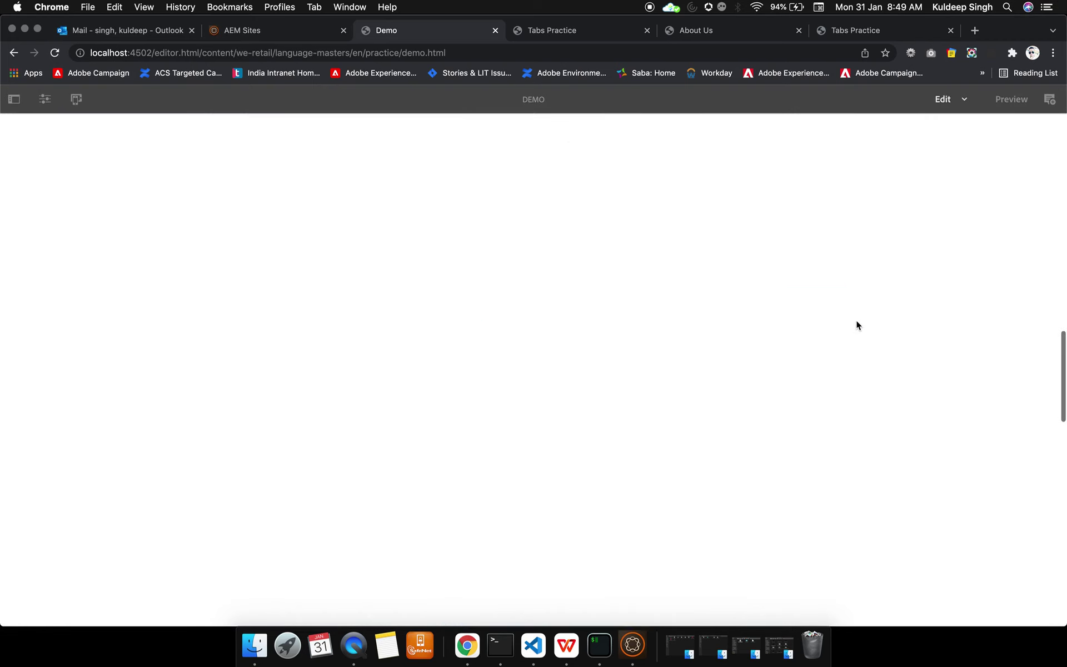
left_click(504, 398)
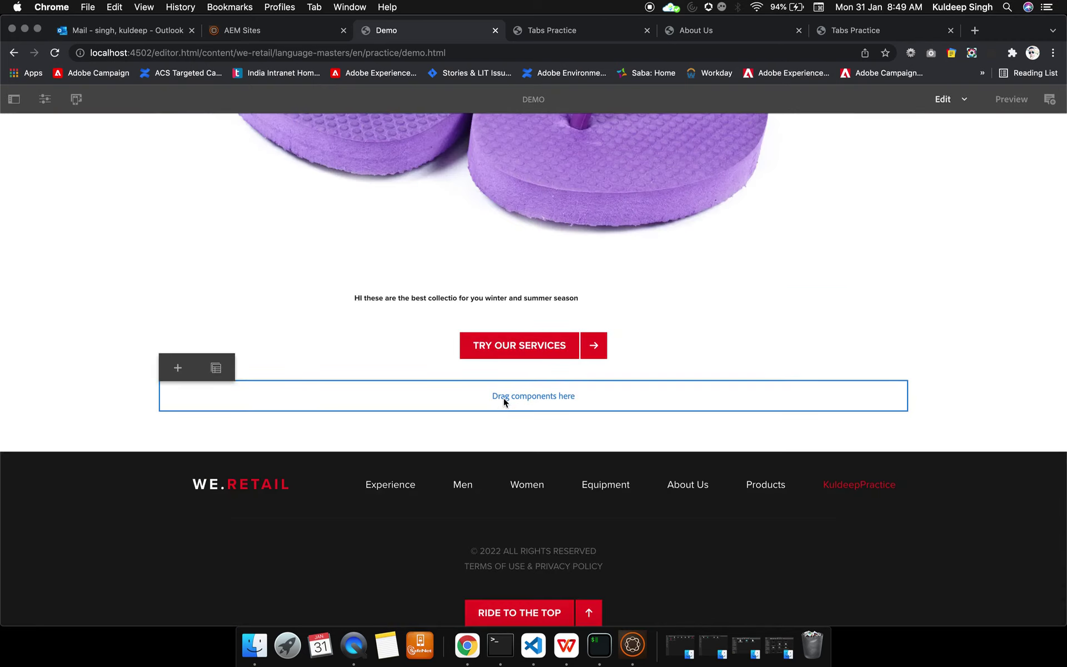
left_click(174, 368)
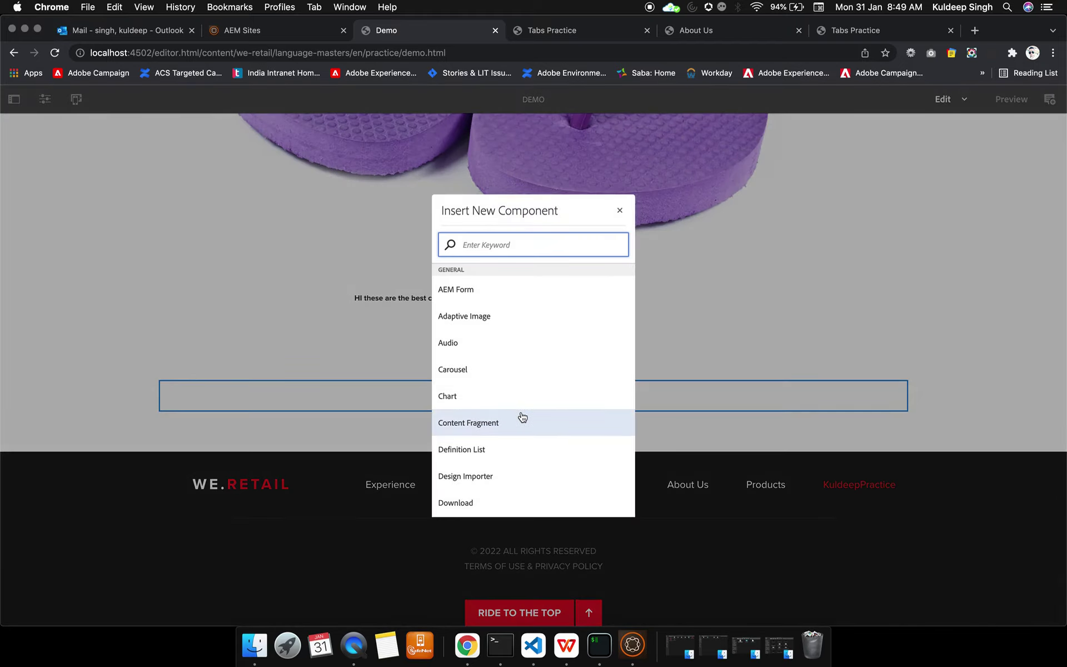
scroll(522, 417, "down", 5)
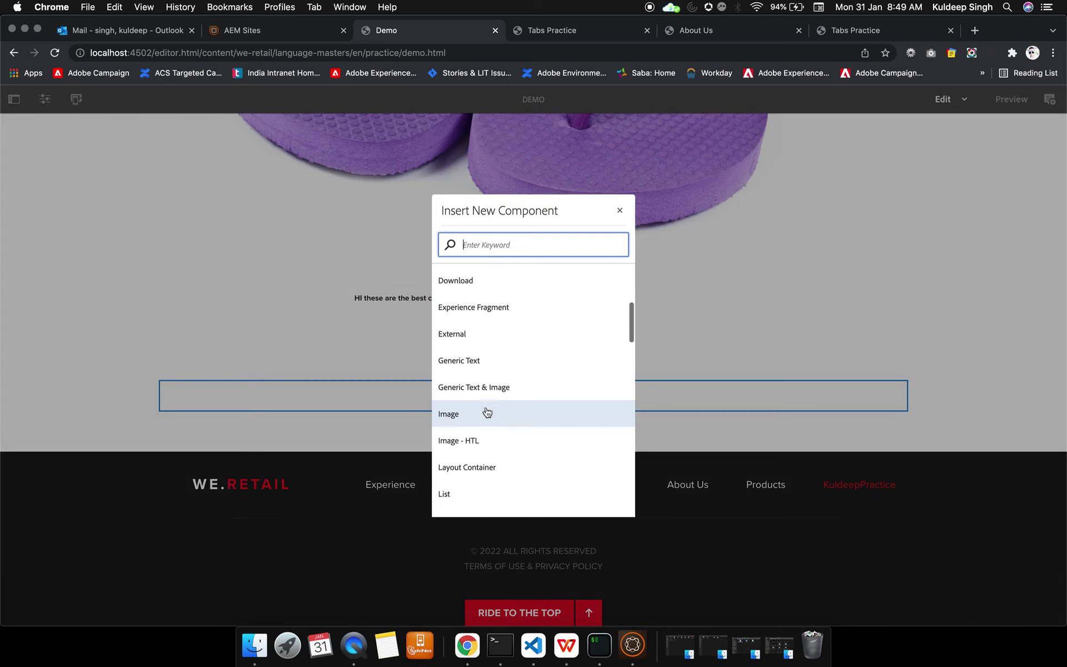
left_click(487, 412)
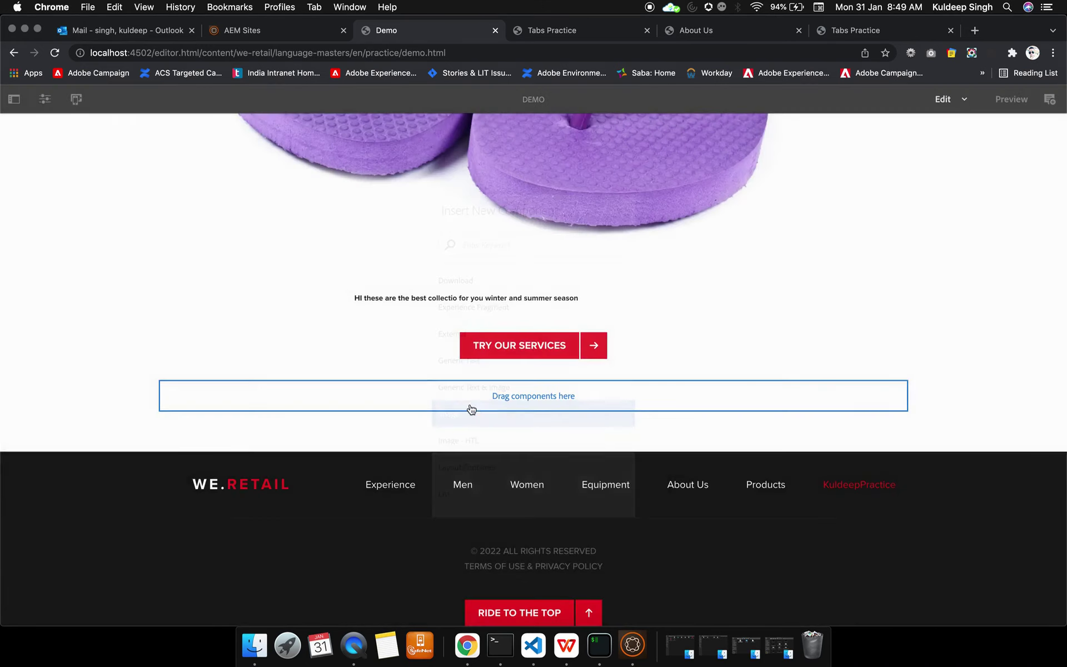
- Show the asset browser beside the Demo page and limit its asset type to Images
left_click(14, 101)
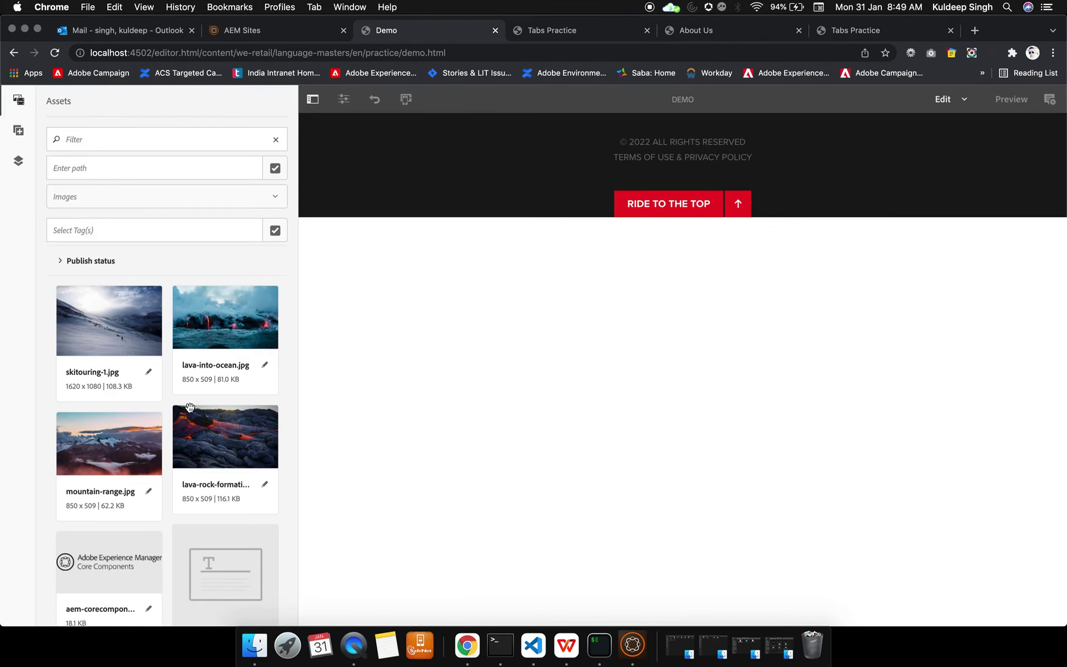
scroll(464, 402, "up", 10)
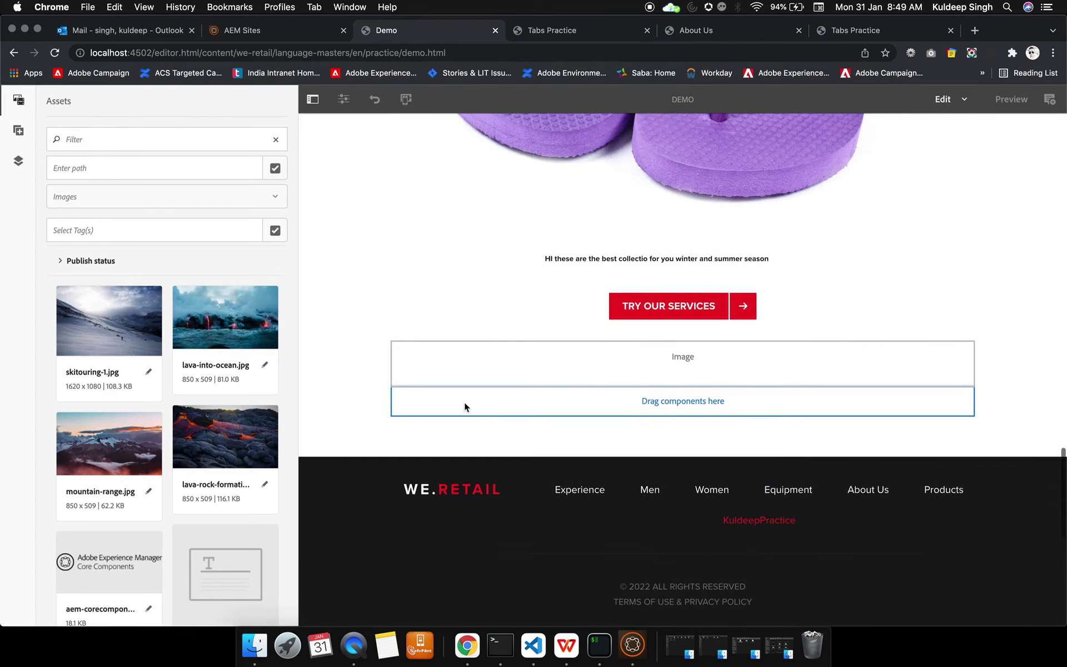
left_click(274, 204)
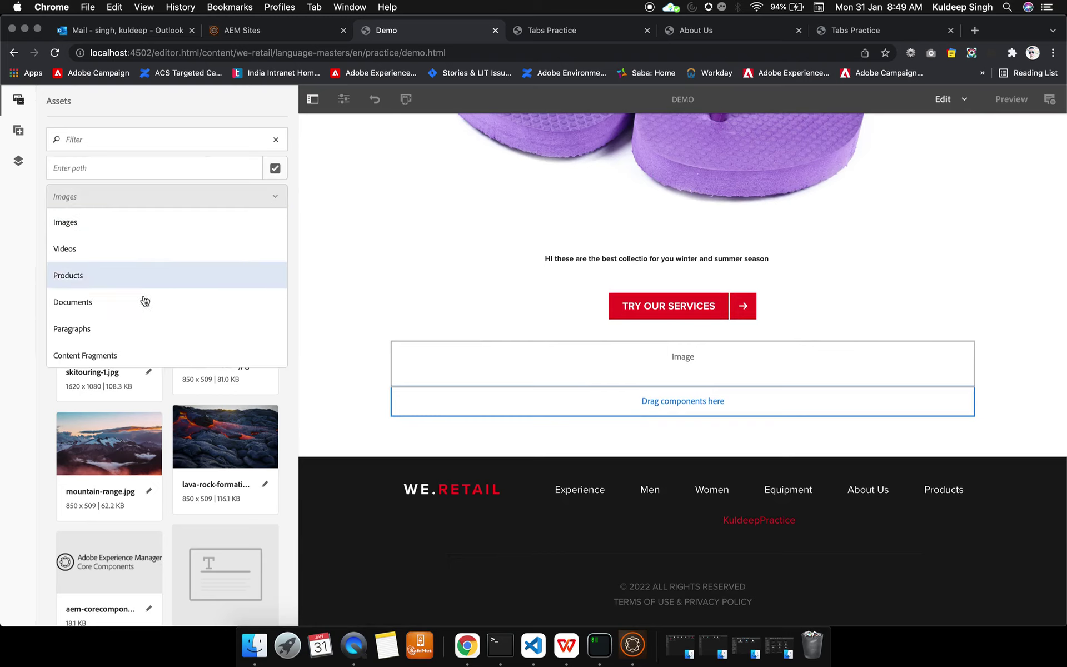
scroll(132, 334, "down", 3)
scroll(131, 333, "down", 2)
scroll(131, 333, "up", 5)
left_click(121, 224)
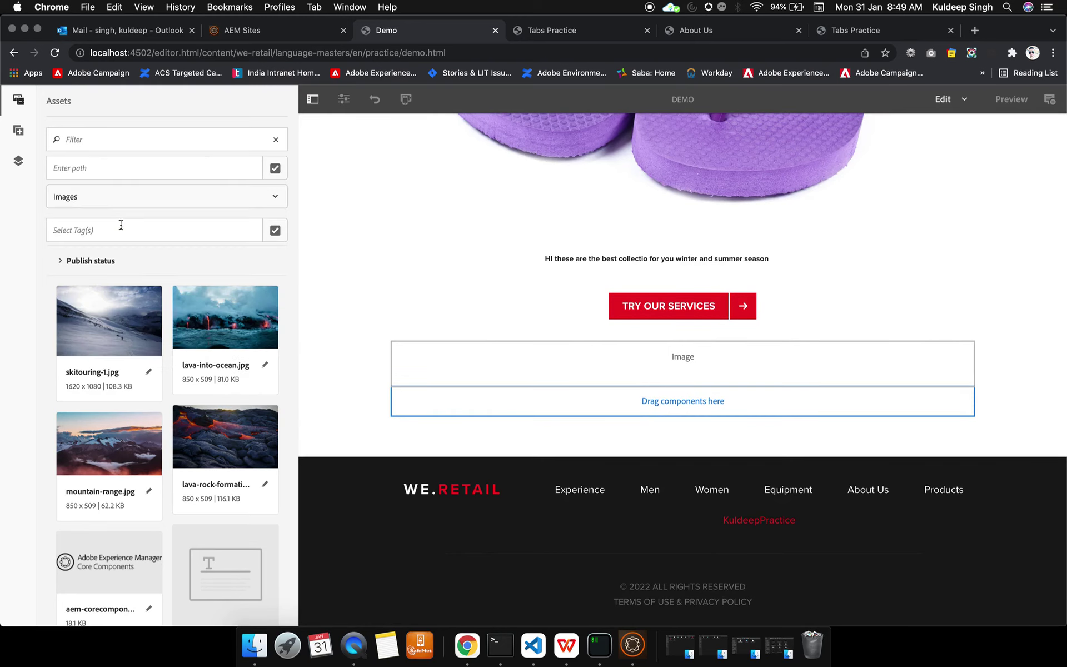
- Filter the assets by the presenter's first-name tag and place skitouring-1.jpg in the empty Image component
left_click(119, 235)
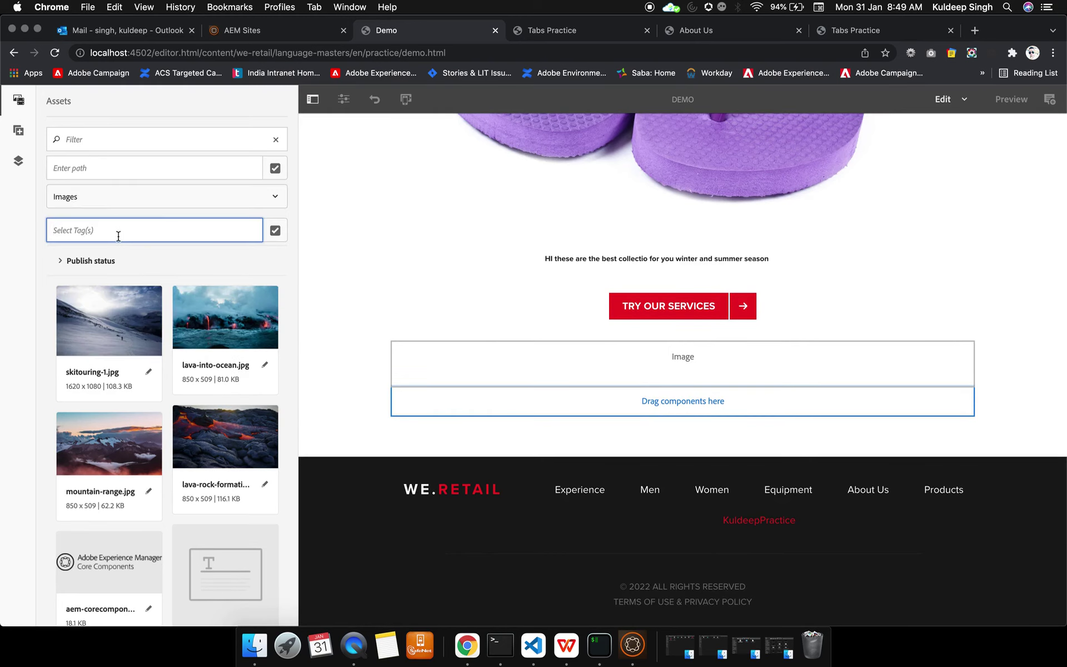
type("kuldeep")
key("Return")
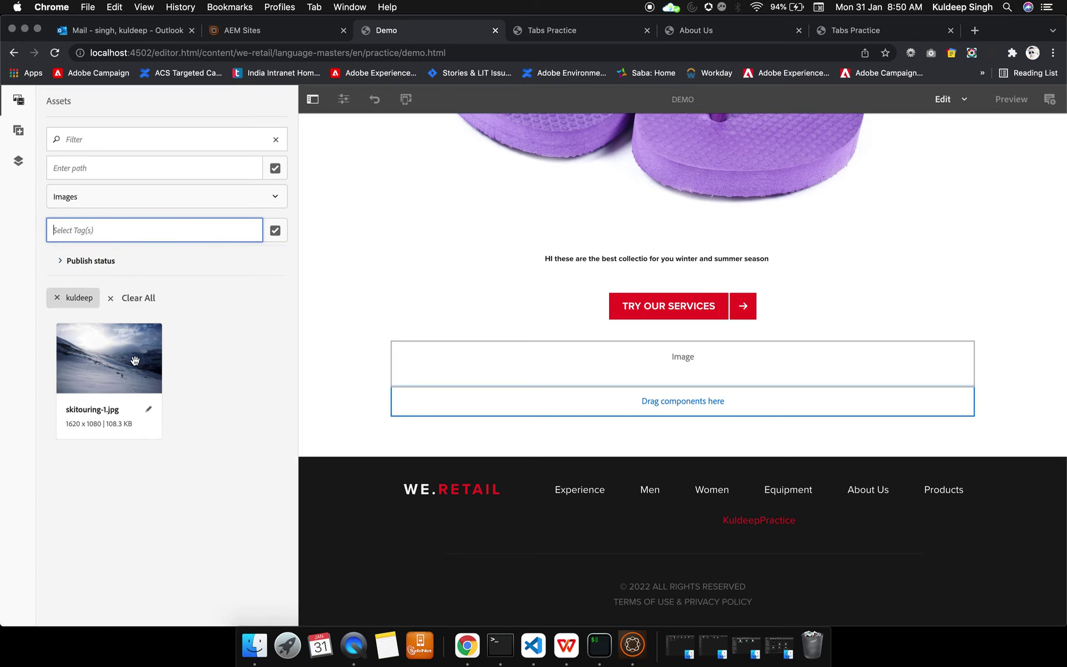
left_click(90, 359)
left_click_drag(90, 359, 565, 369)
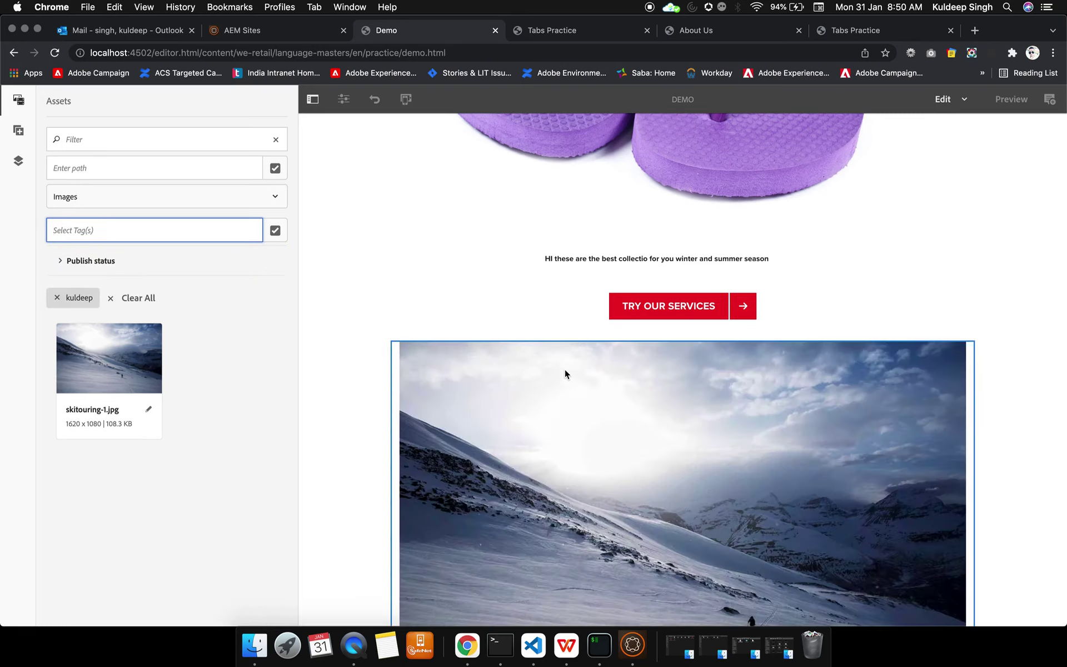
scroll(609, 412, "down", 5)
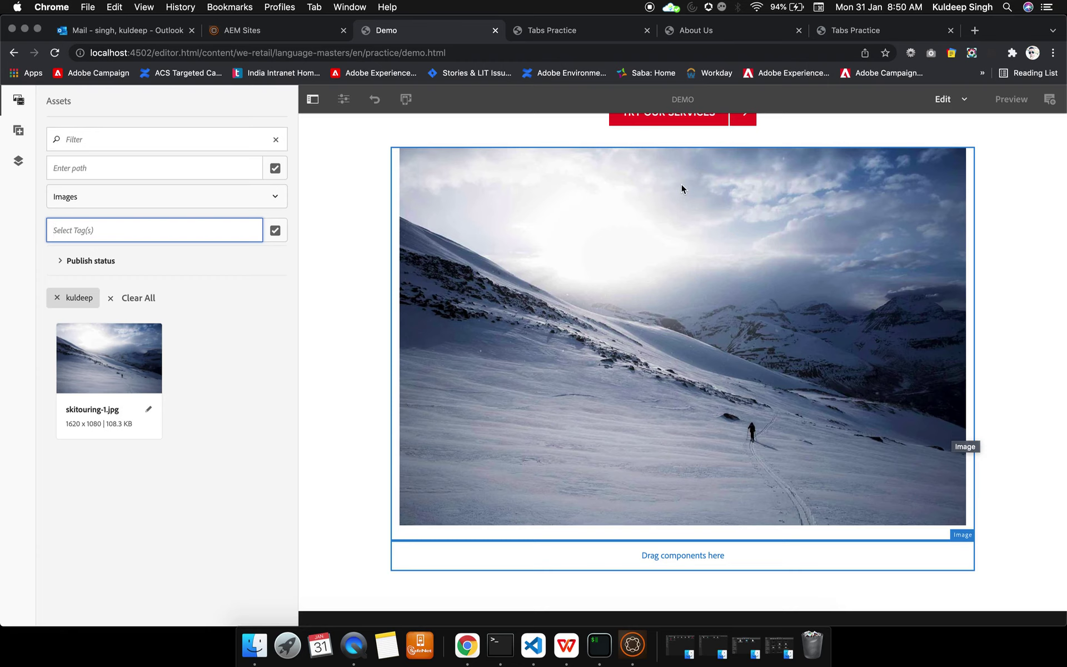
- Return to the Sites console, go to the Assets files, and open the English folder under We.Retail
left_click(272, 33)
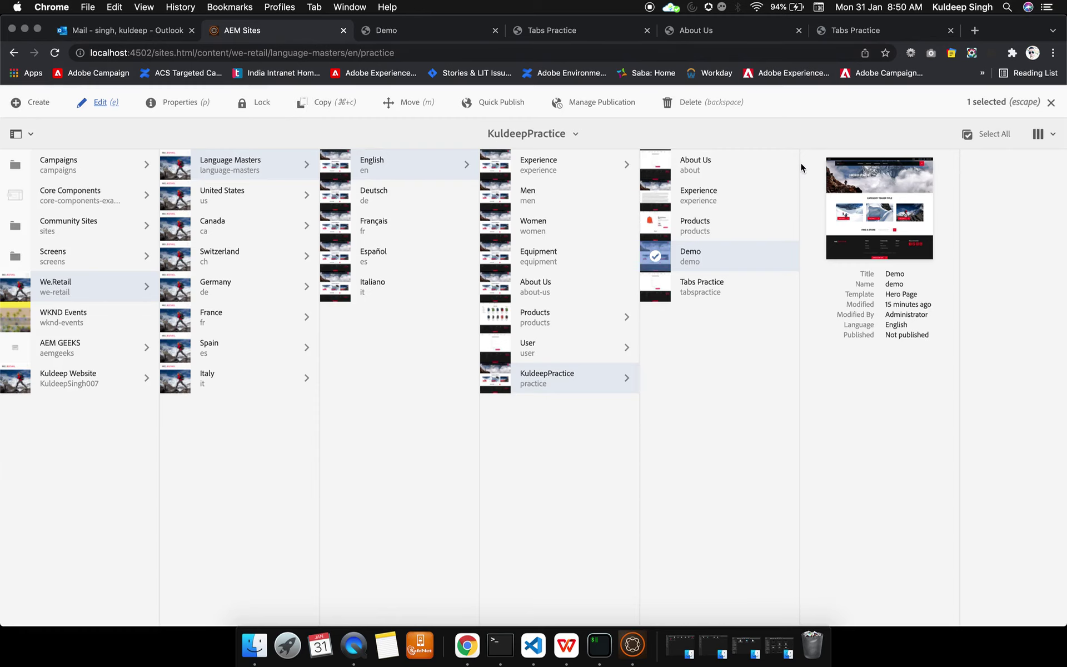
left_click(1051, 102)
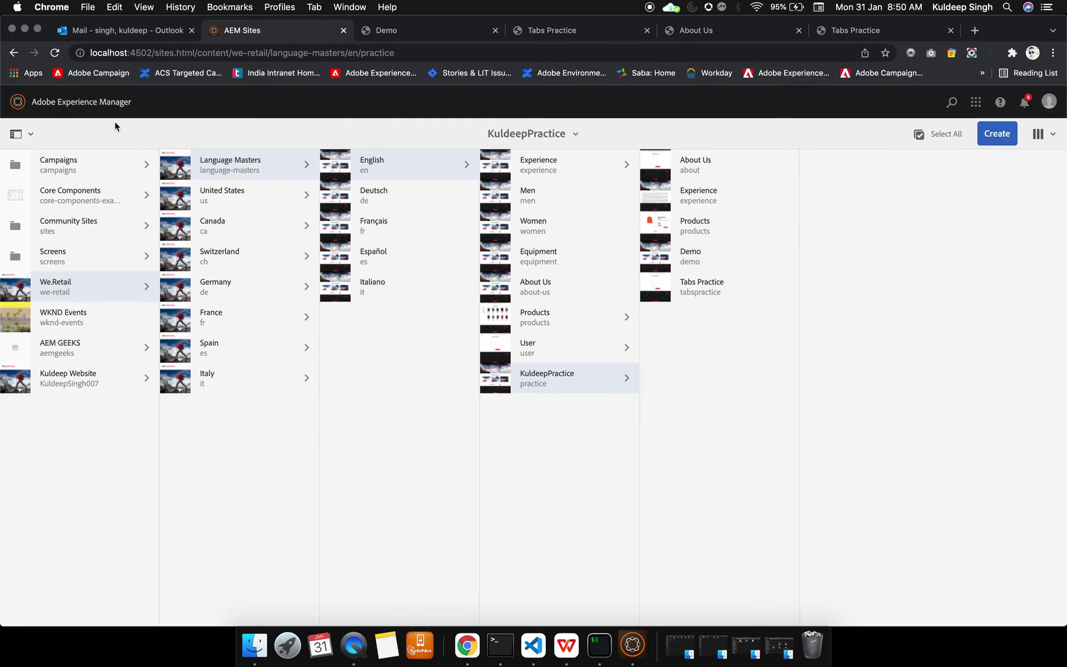
left_click(86, 111)
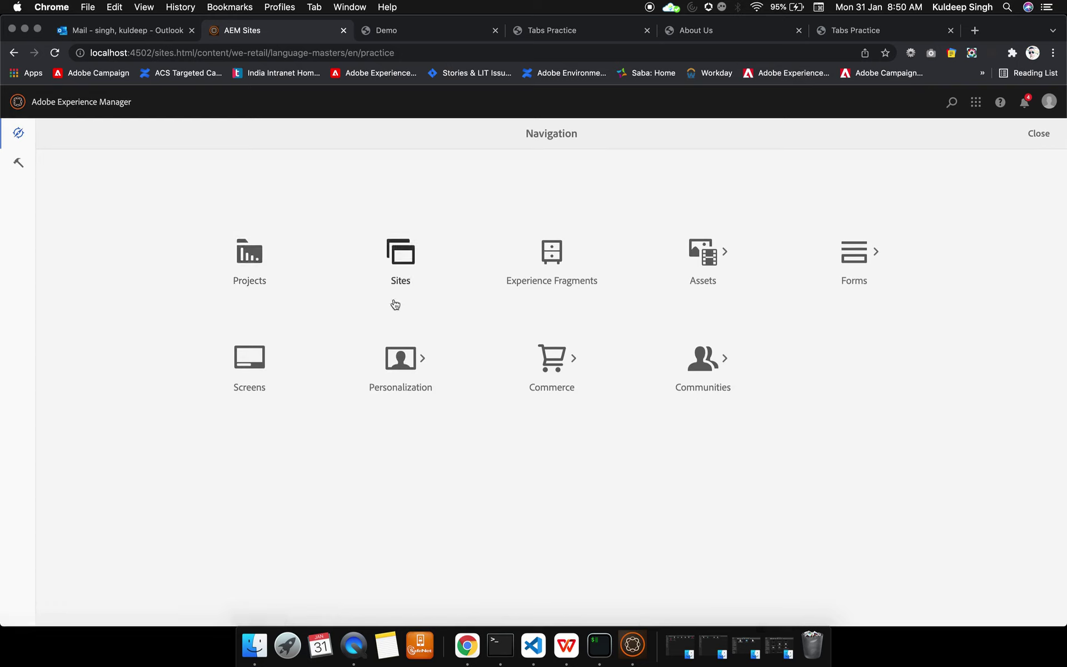
left_click(734, 260)
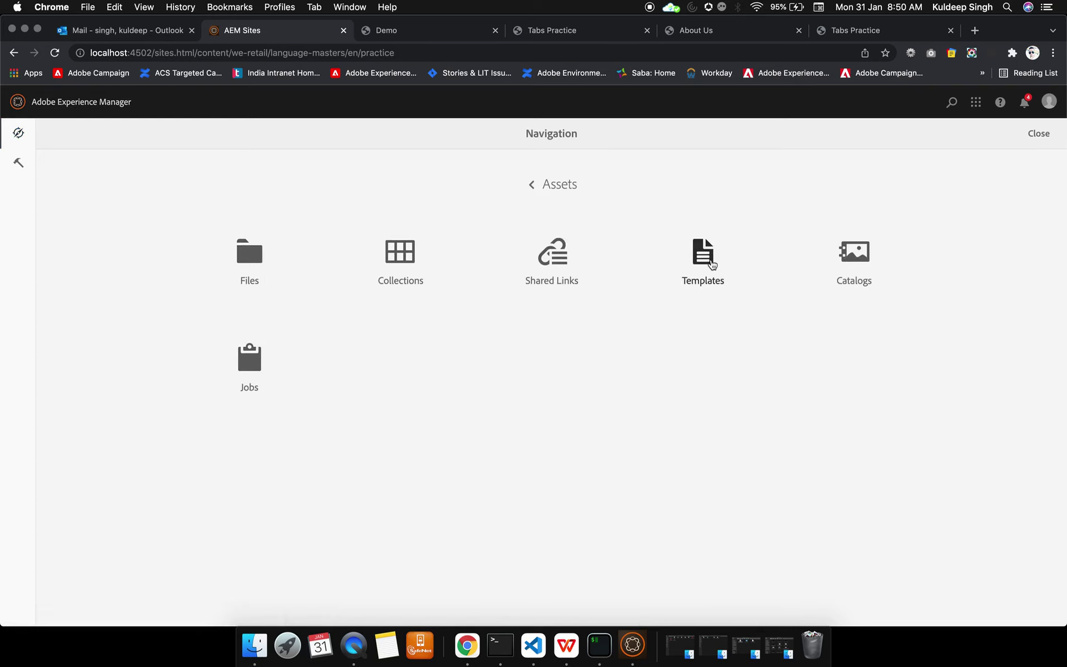
left_click(246, 260)
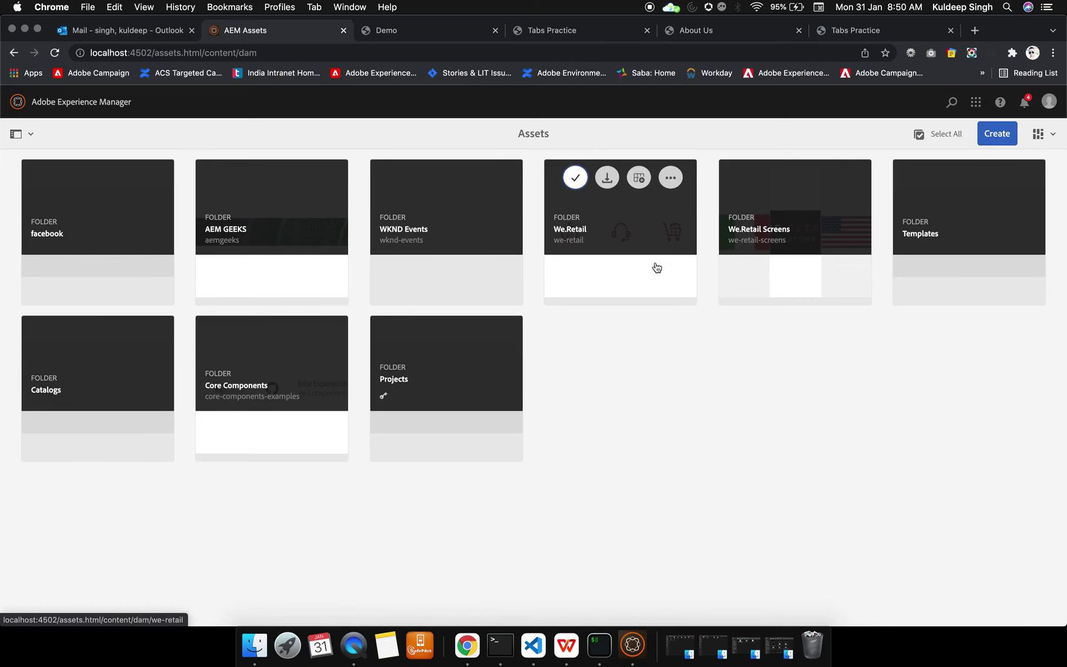
left_click(639, 249)
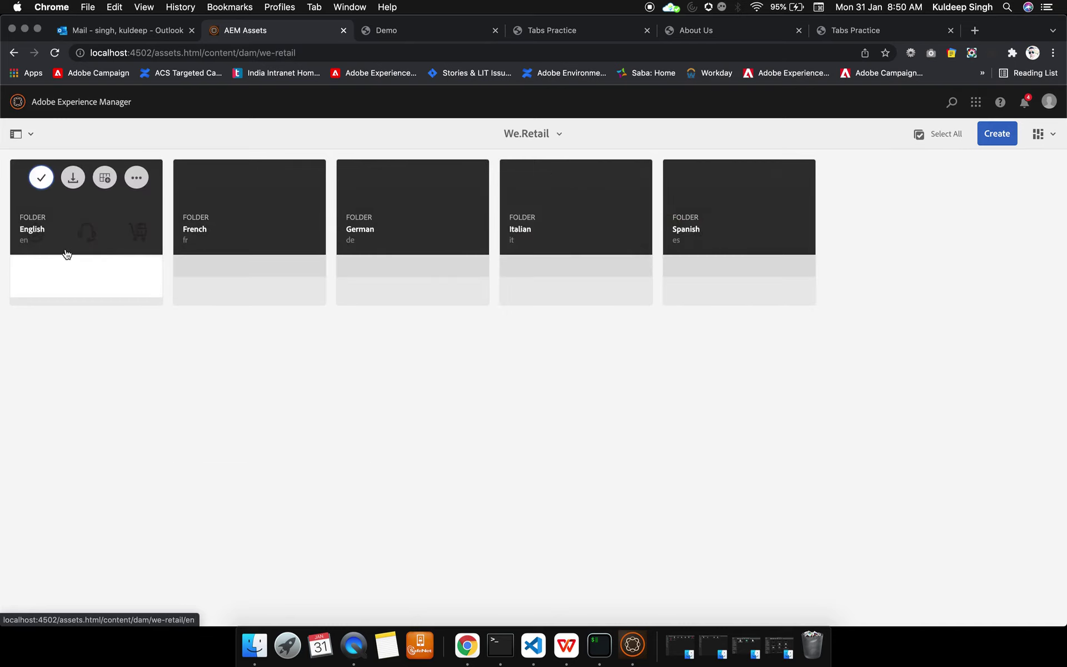
left_click(65, 252)
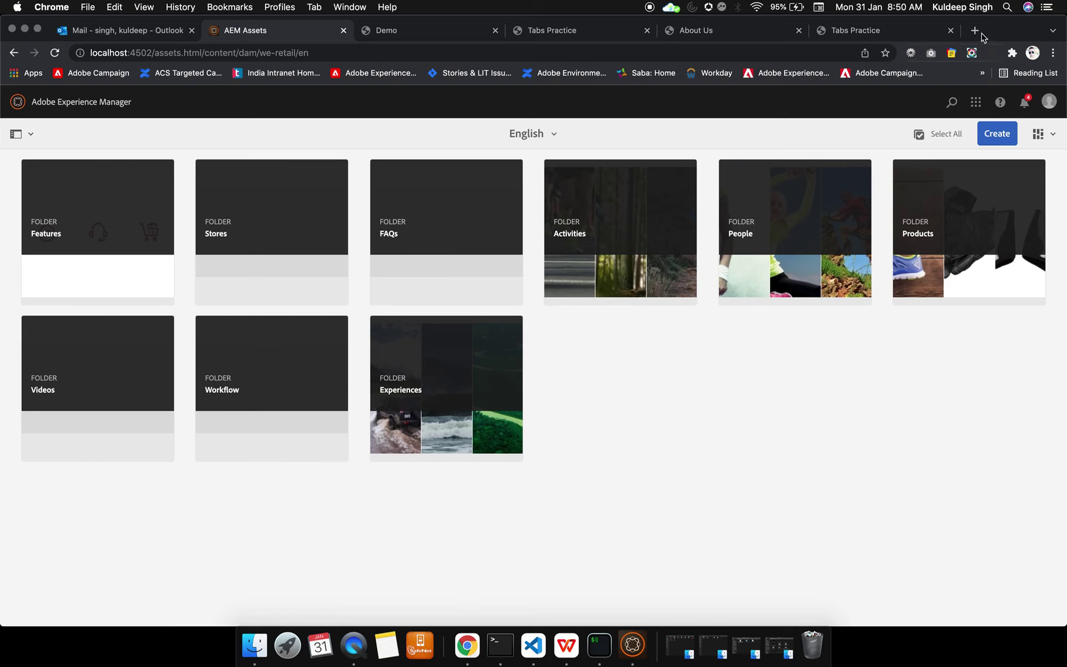
- Create a folder in English titled with the presenter's first name followed by "Assets", and open it
left_click(997, 134)
left_click(972, 161)
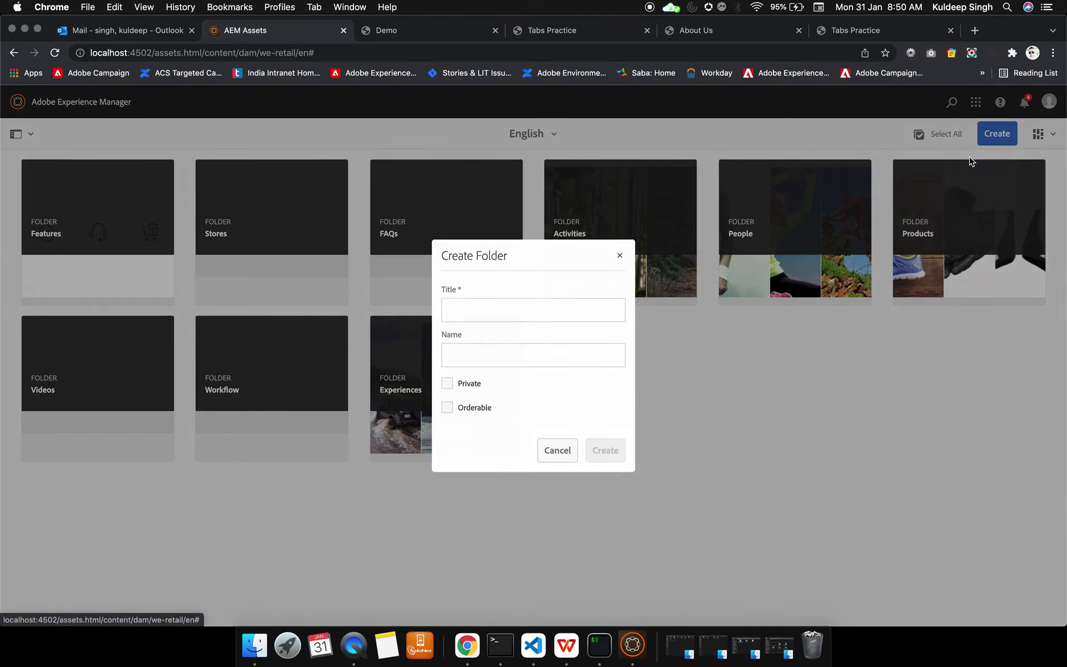
type("Ku")
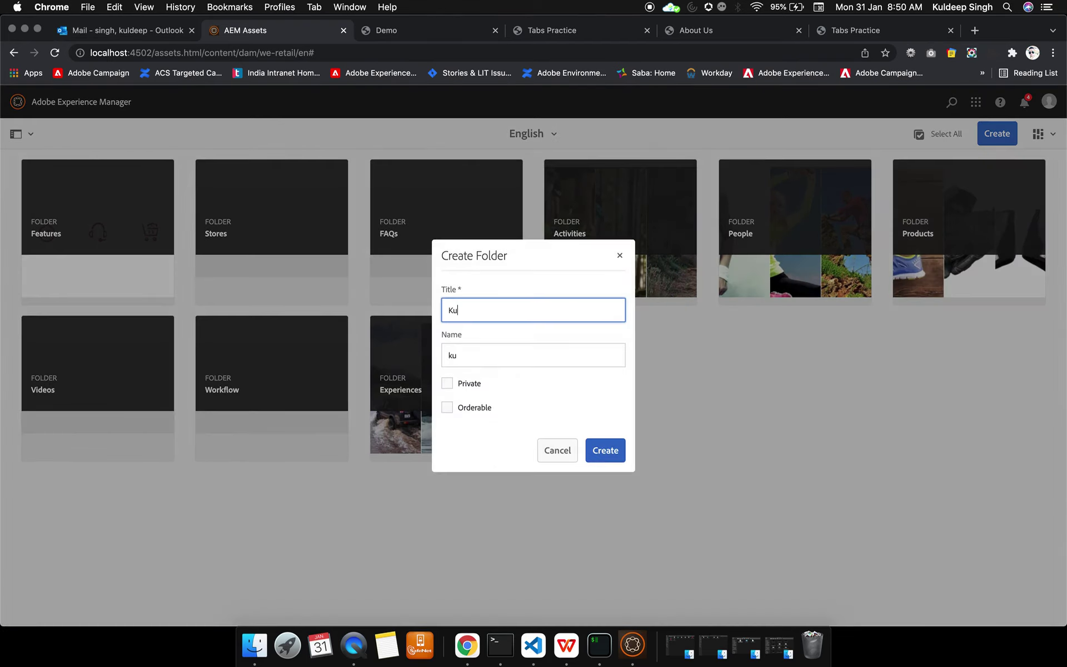
type("ldeepAssers")
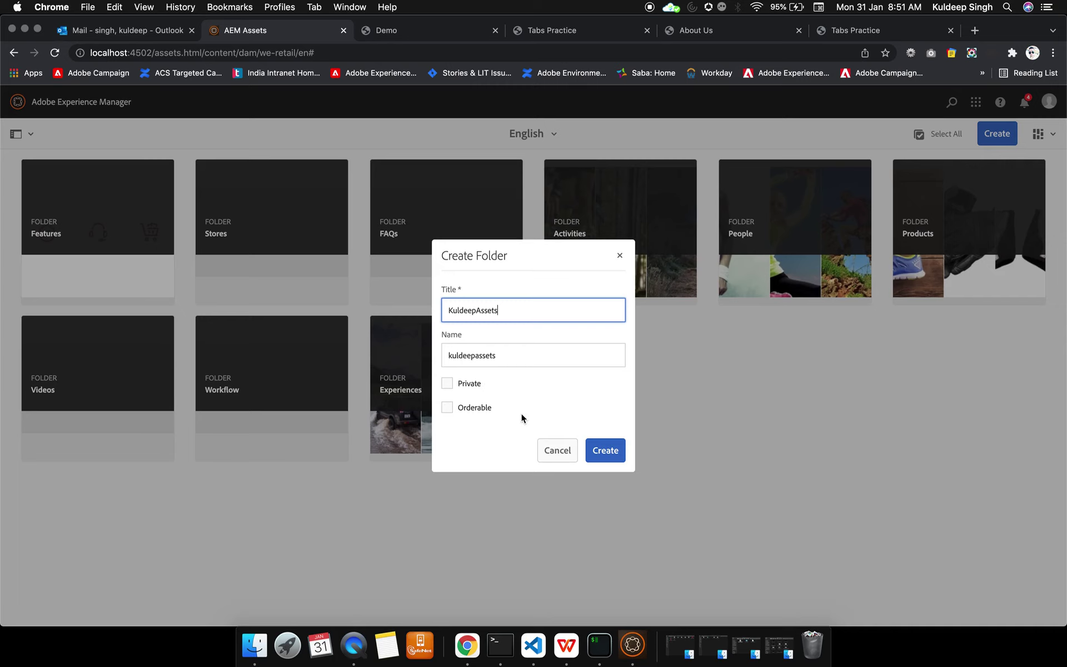
left_click(619, 457)
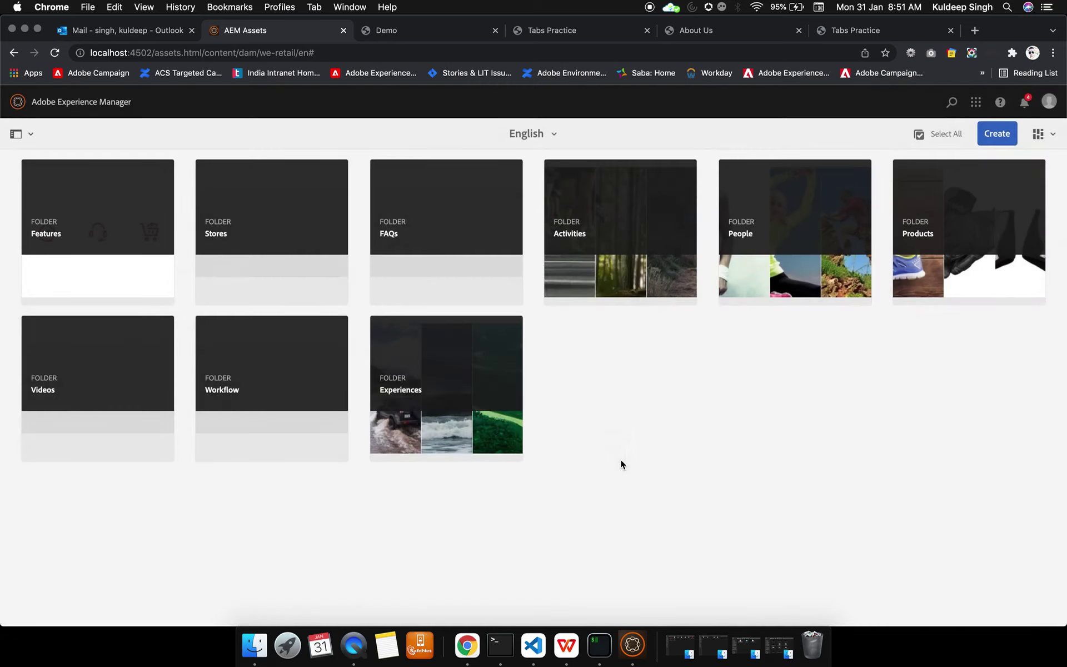
left_click(653, 405)
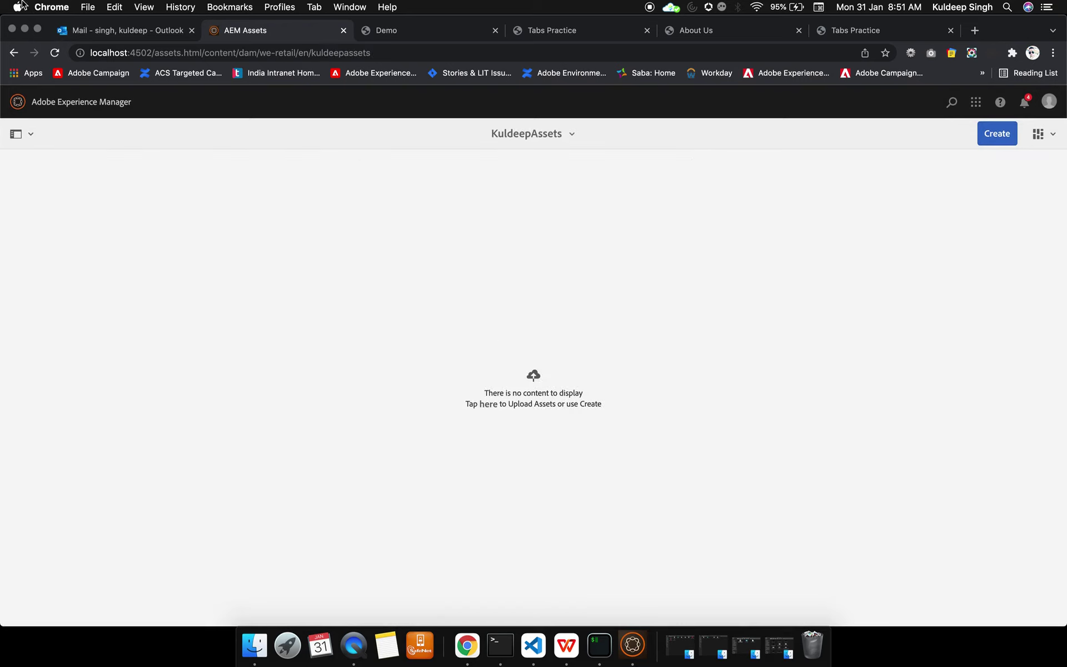
- Take the browser window out of full screen, narrow it to roughly half the screen width, and move it to uncover the desktop
key("ctrl+super+f")
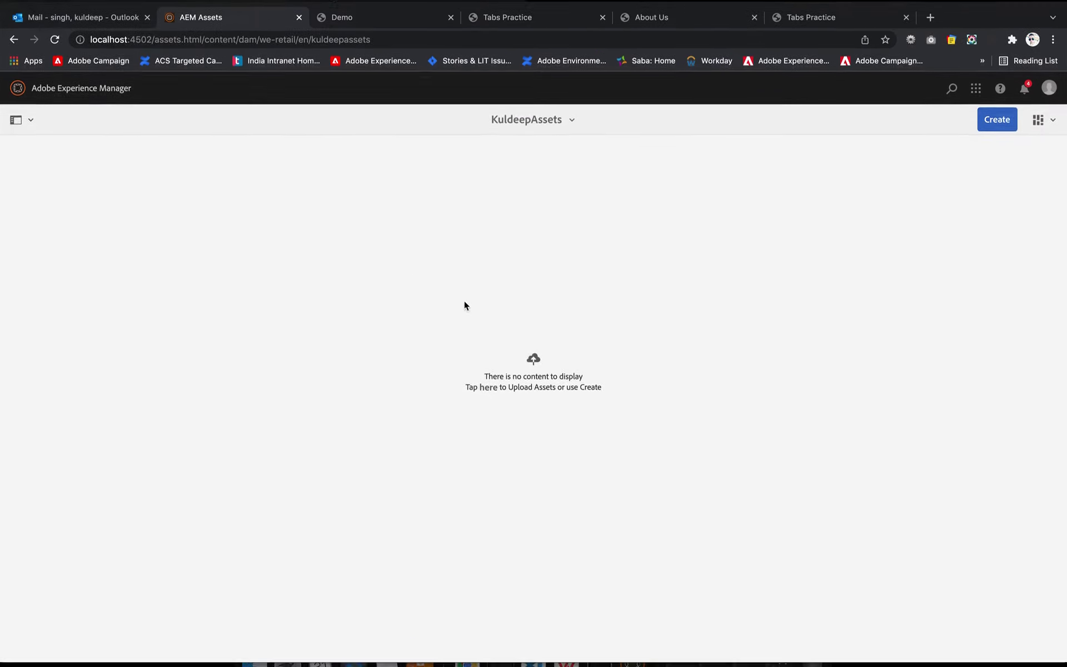
mouse_move(215, 2)
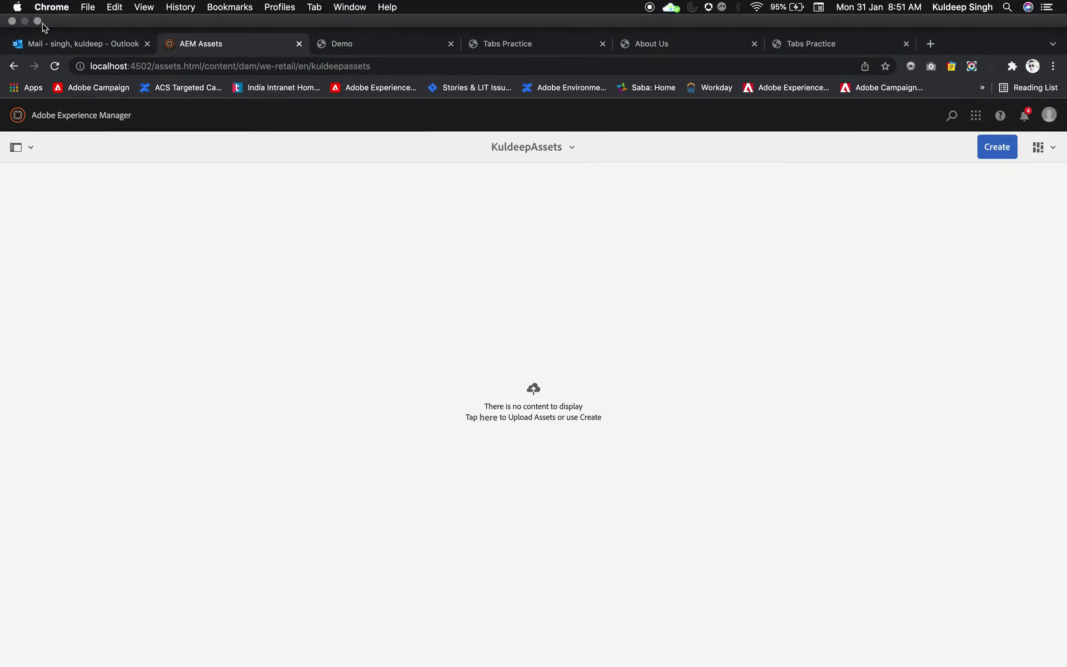
left_click(37, 22)
left_click_drag(3, 99, 588, 95)
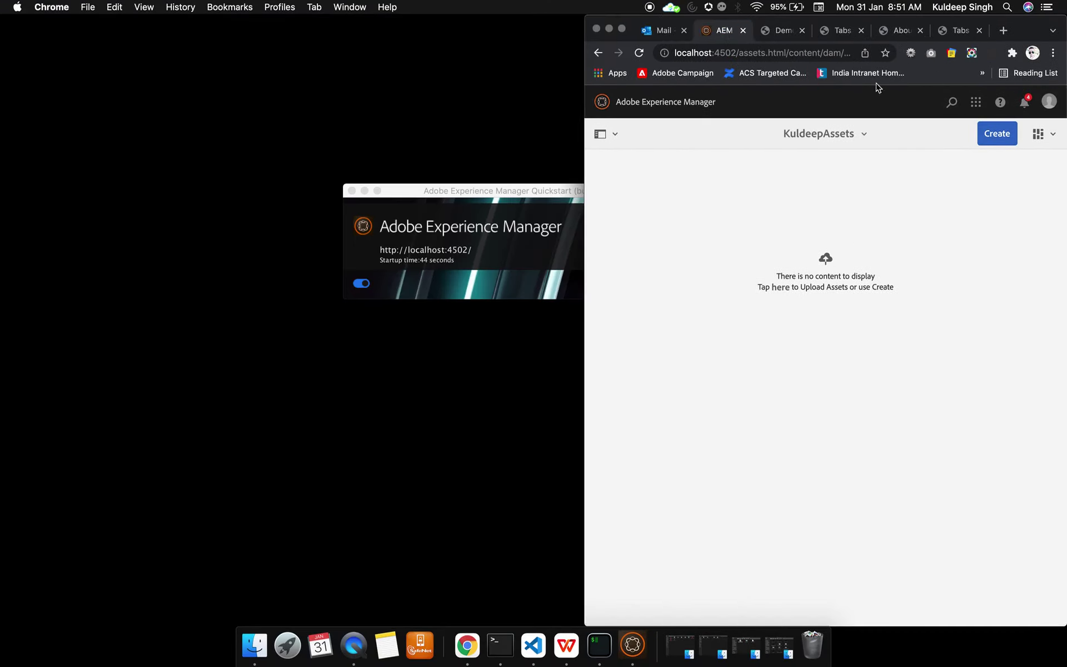
left_click_drag(1022, 32, 939, 74)
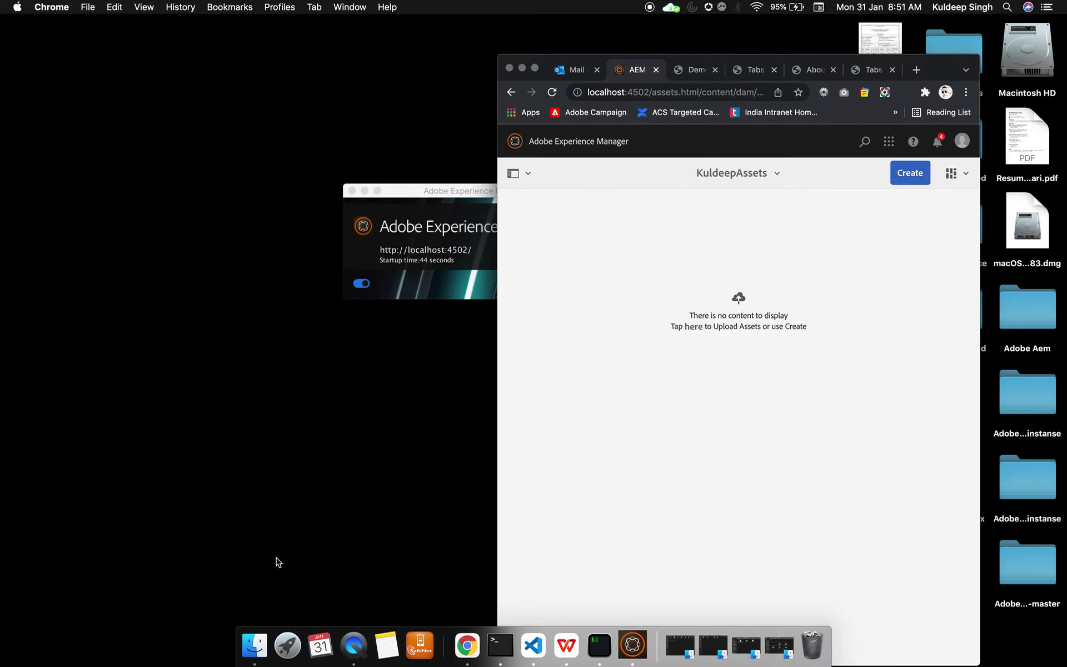
- Look through the Downloads folder in Finder for an image to upload, and close the Finder window
left_click(257, 645)
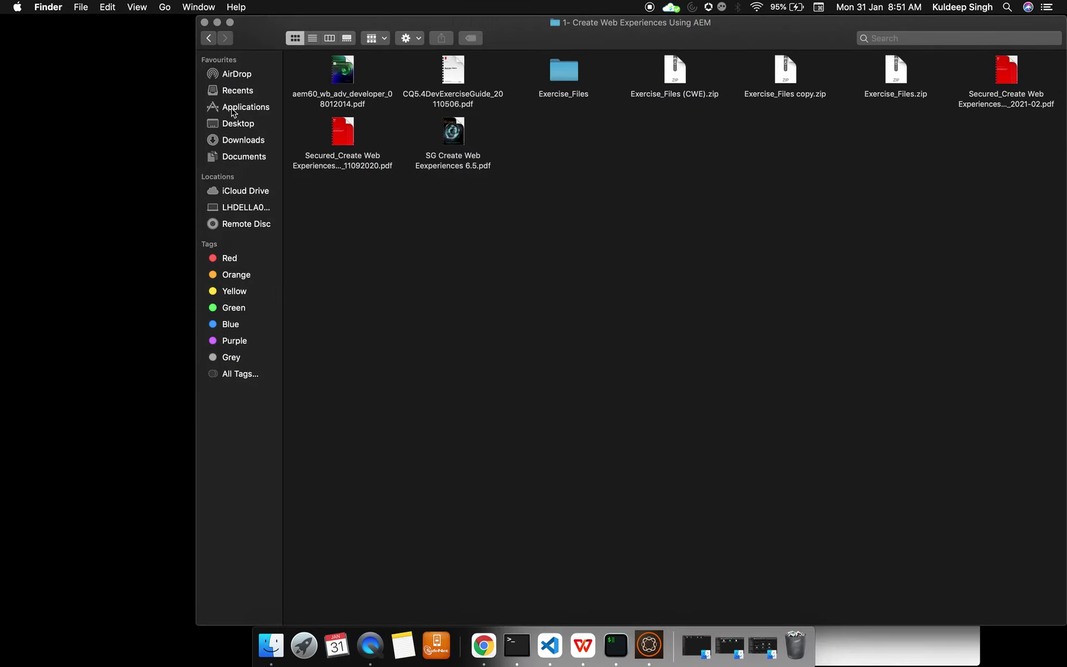
left_click(234, 143)
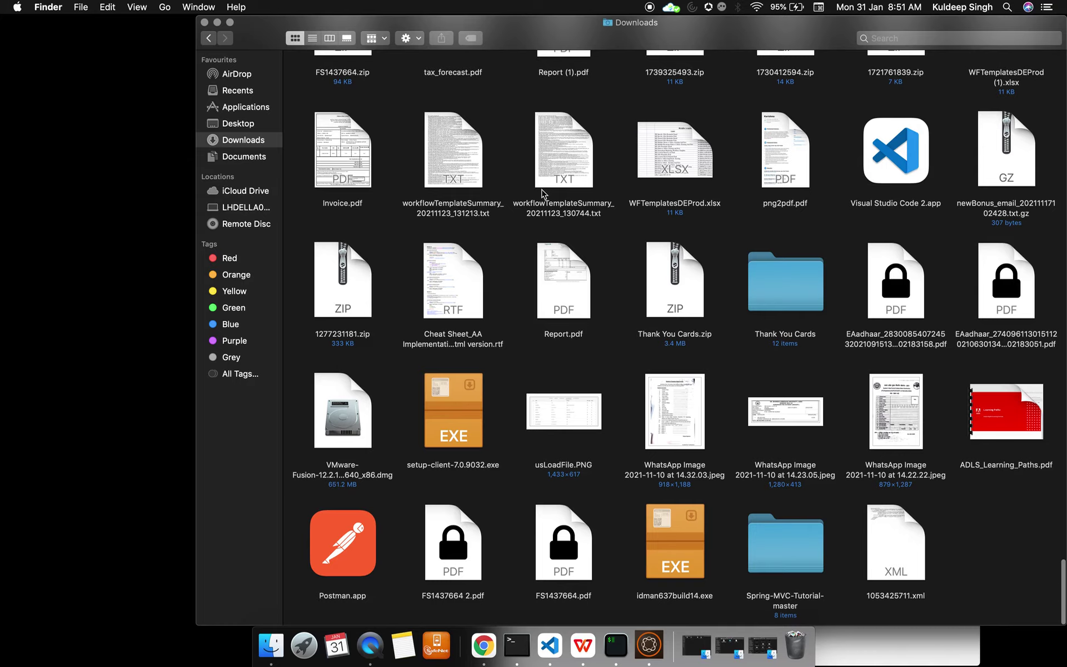
scroll(541, 190, "up", 20)
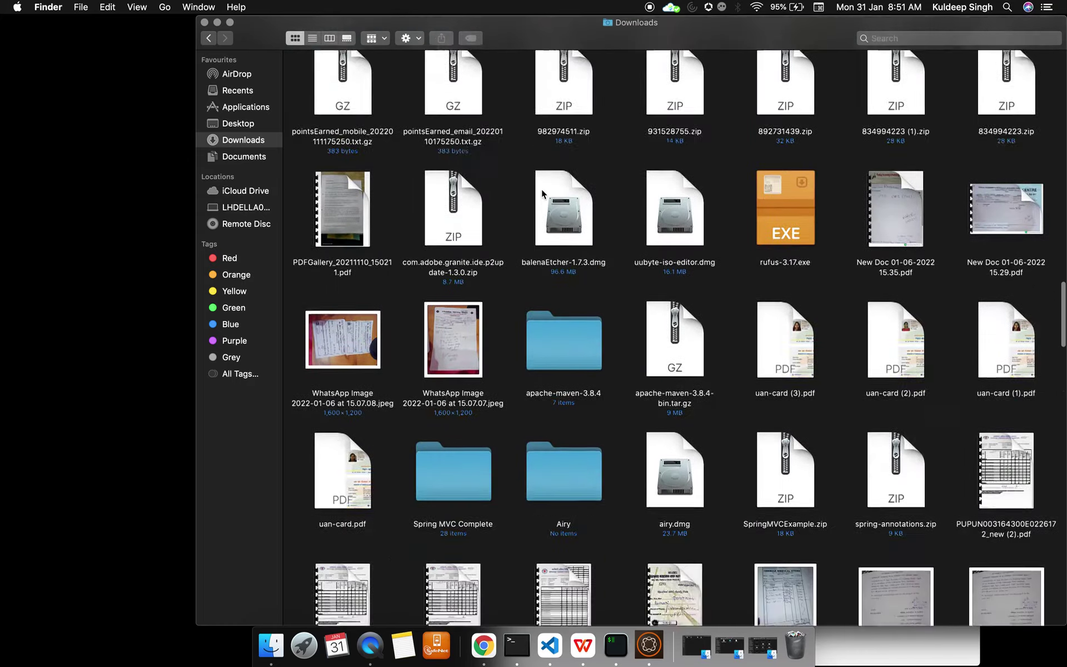
scroll(542, 192, "down", 5)
scroll(542, 189, "up", 10)
left_click_drag(336, 244, 99, 299)
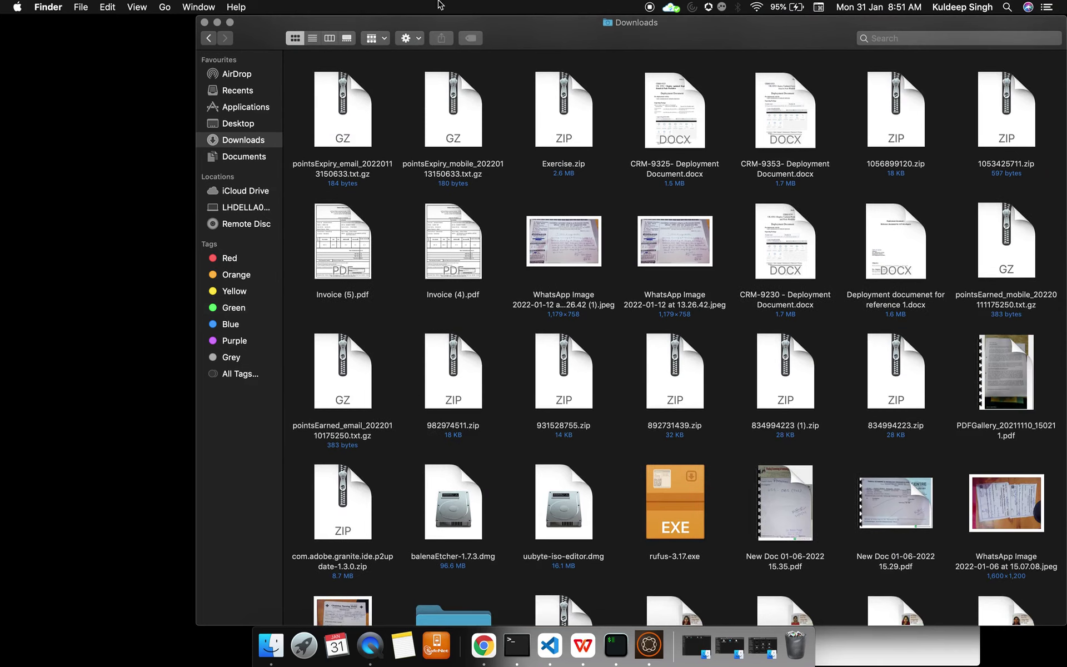
left_click(205, 22)
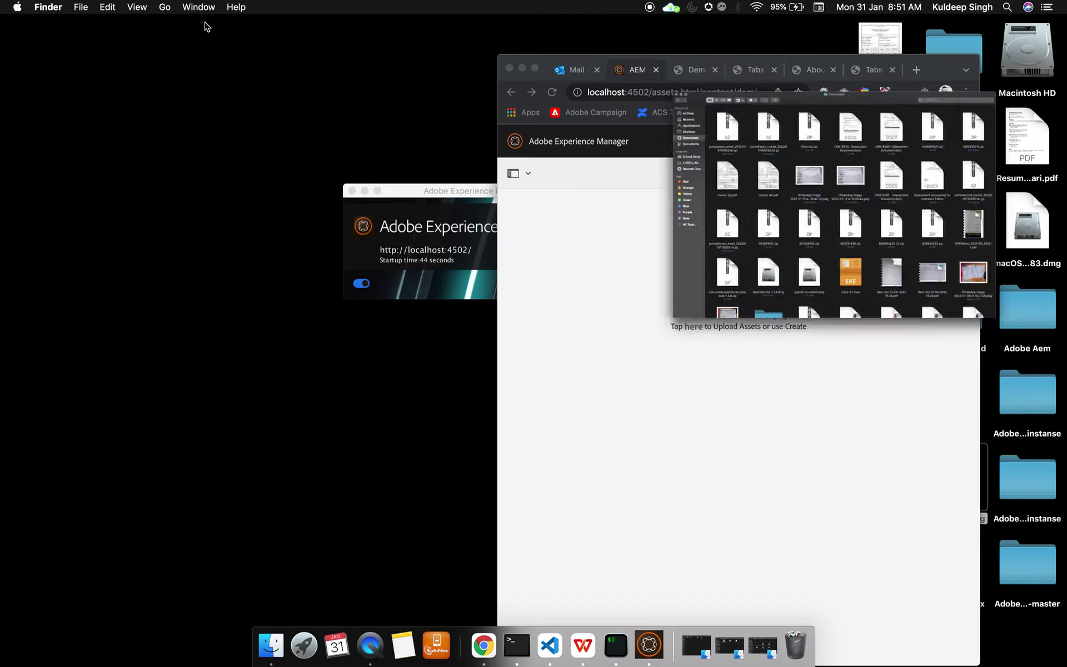
- Move the browser window clear of the desktop icons and upload Saleimage.jpeg from the desktop into the open asset folder
left_click(668, 452)
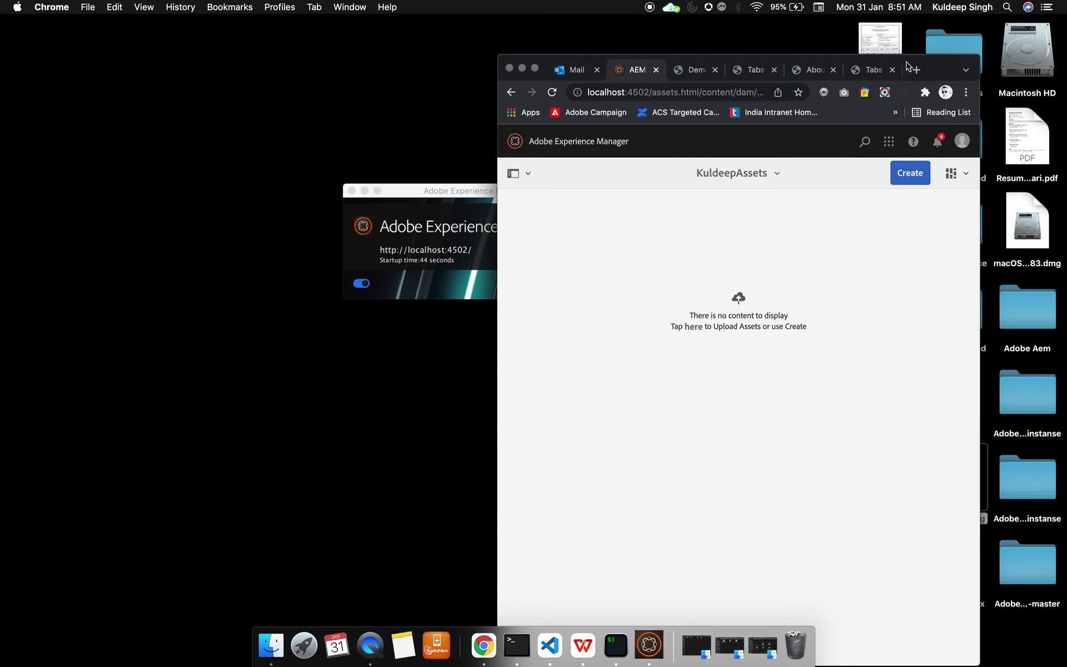
left_click_drag(942, 69, 647, 75)
left_click_drag(952, 479, 472, 397)
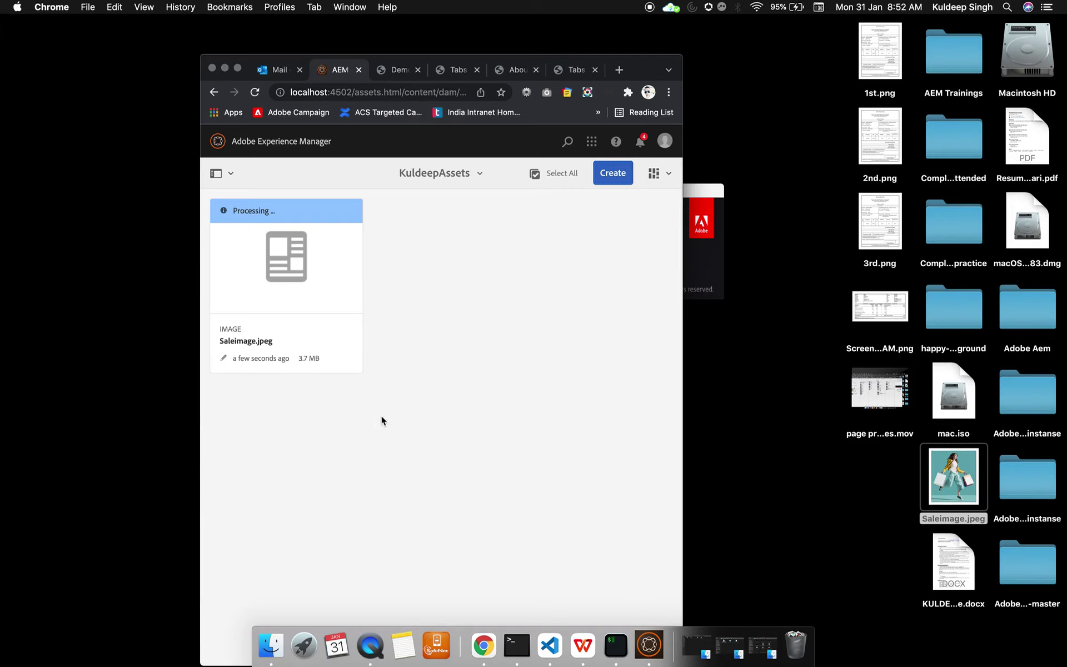
- Return the browser to full screen and reload the asset folder to refresh the uploaded image
left_click(237, 67)
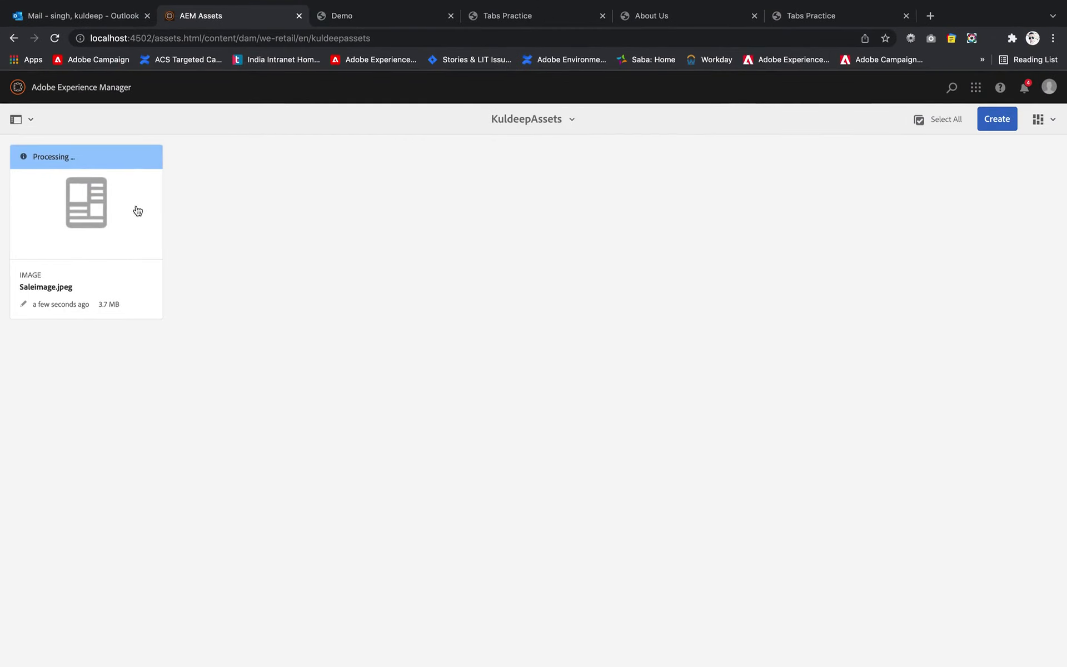
right_click(287, 304)
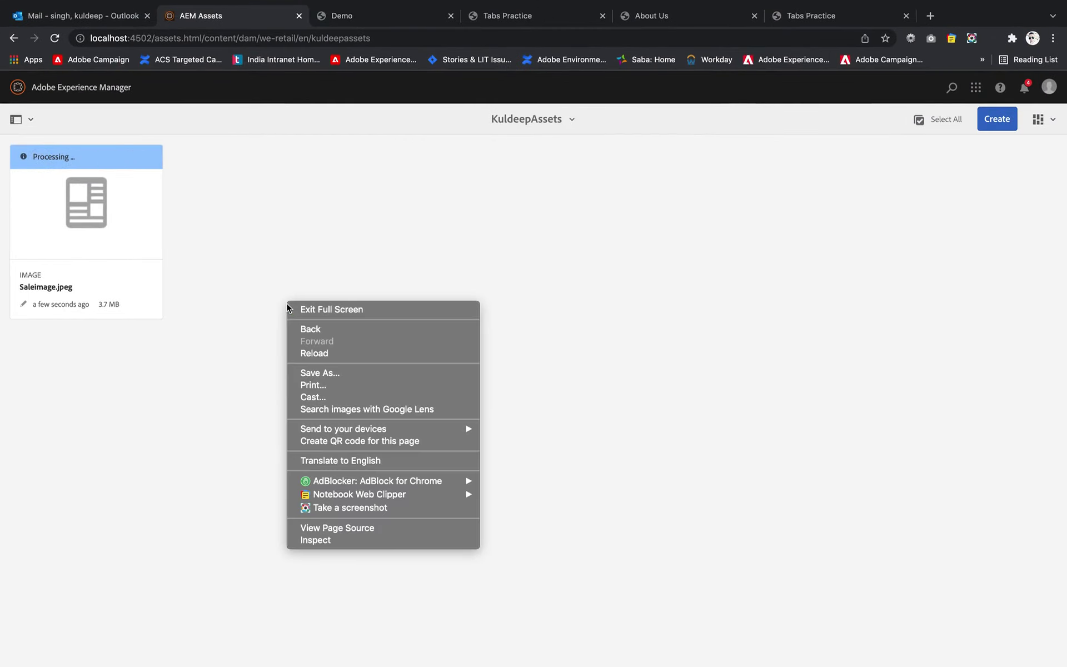
left_click(318, 357)
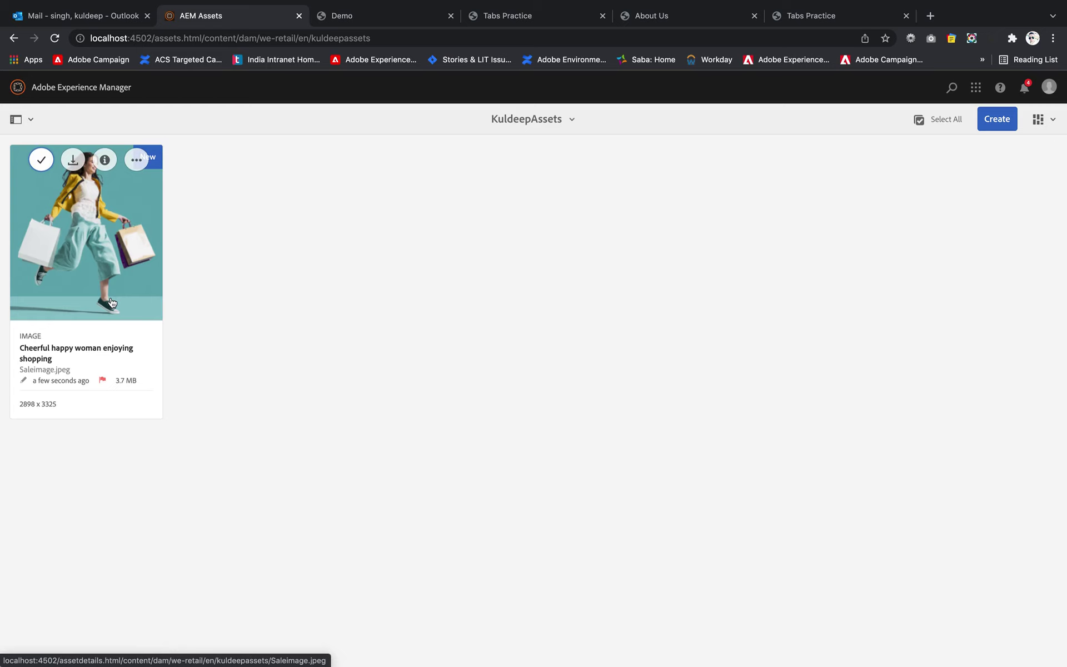
- Open the properties of Saleimage.jpeg, look over its metadata, enter "shopping" as a tag, and save and close
left_click(104, 161)
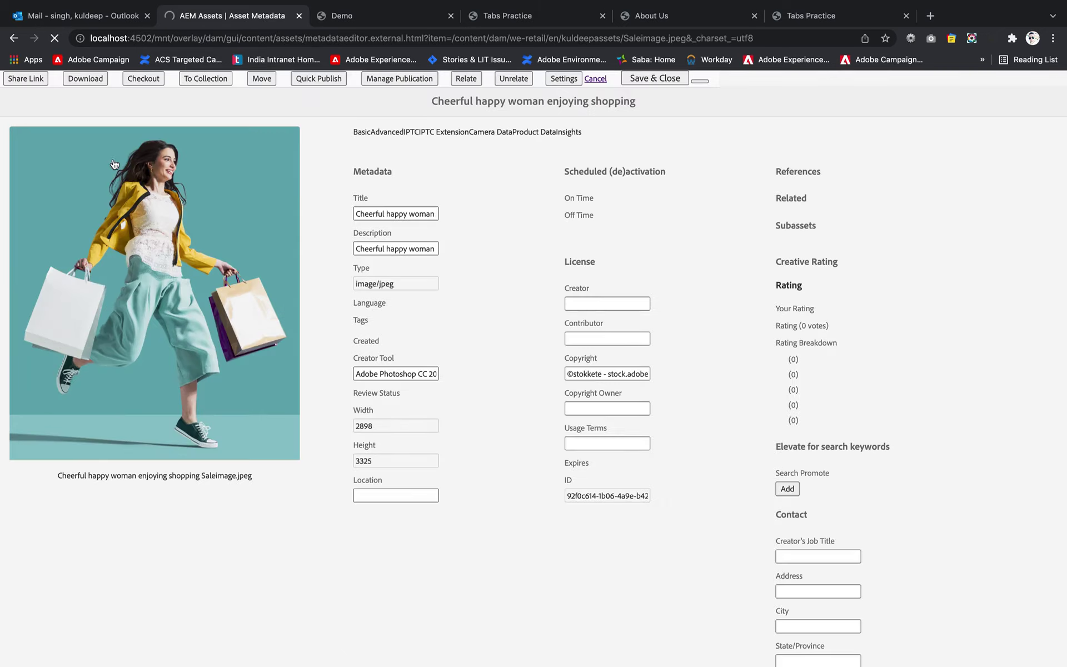
scroll(165, 332, "down", 5)
scroll(165, 331, "up", 3)
scroll(165, 332, "up", 2)
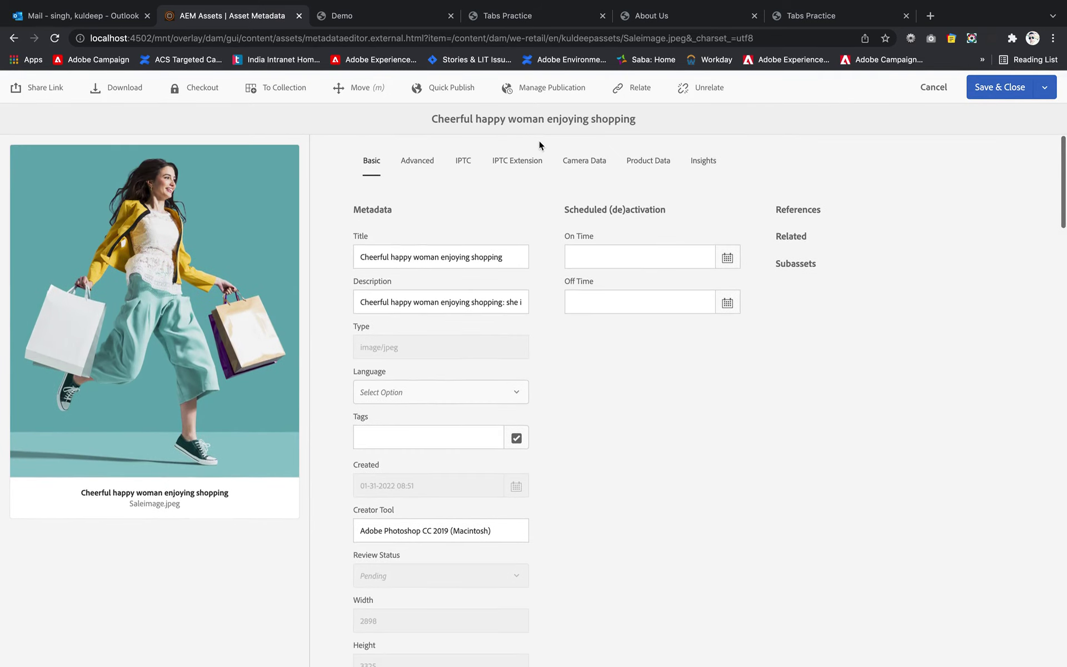
scroll(419, 495, "down", 1)
scroll(419, 495, "up", 1)
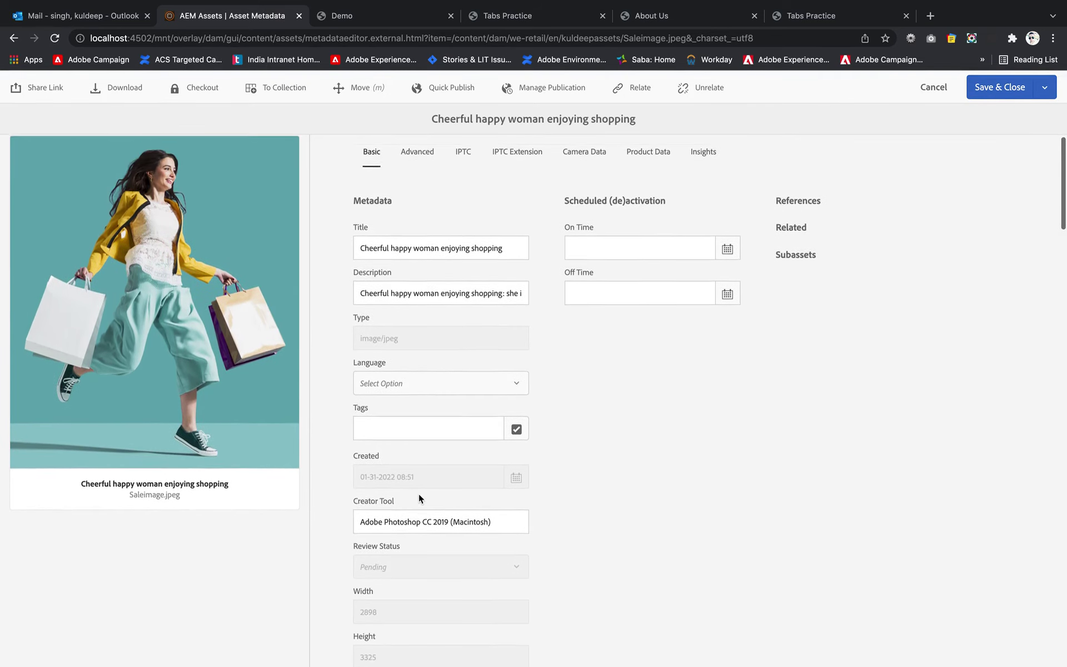
left_click(398, 435)
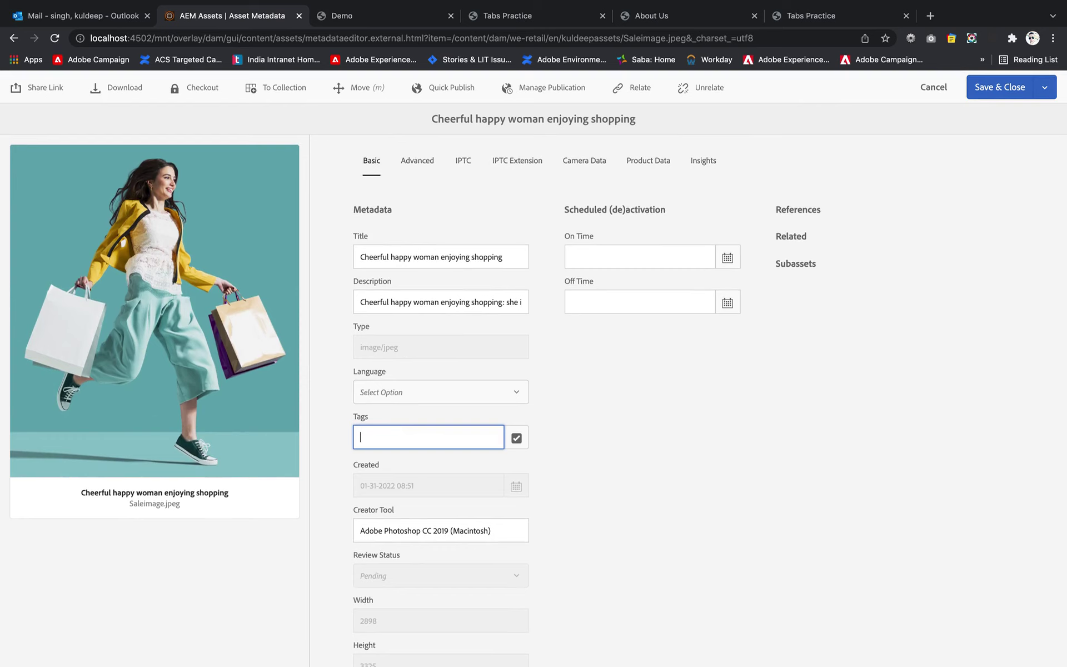
type("shopping")
left_click(999, 88)
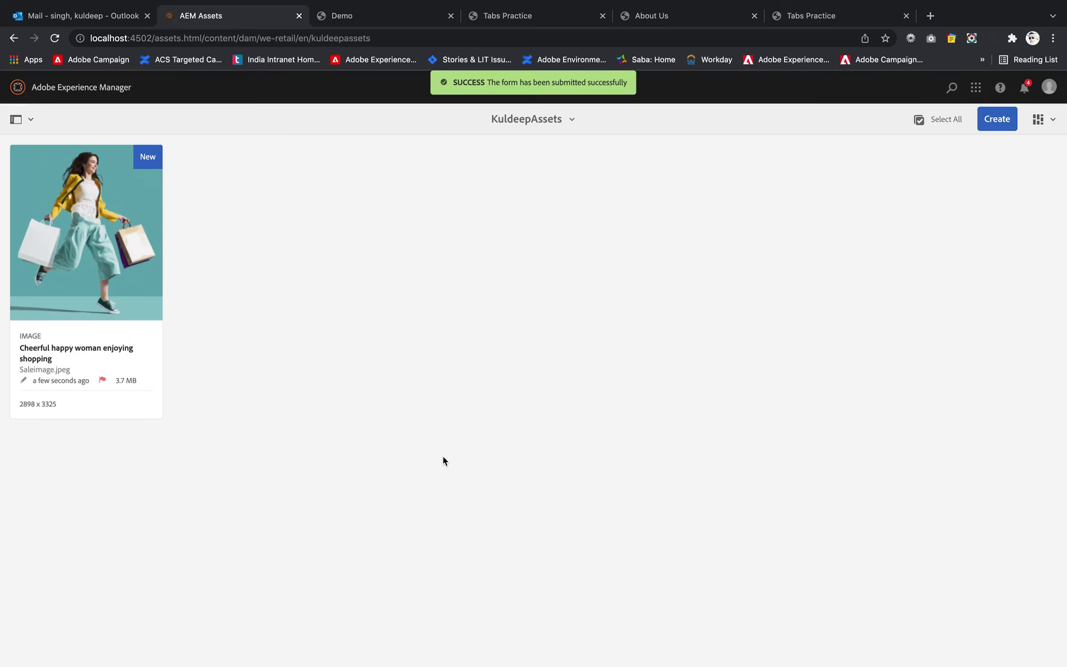
- Switch to the Demo page and insert an Image component below the skitouring image
left_click(374, 21)
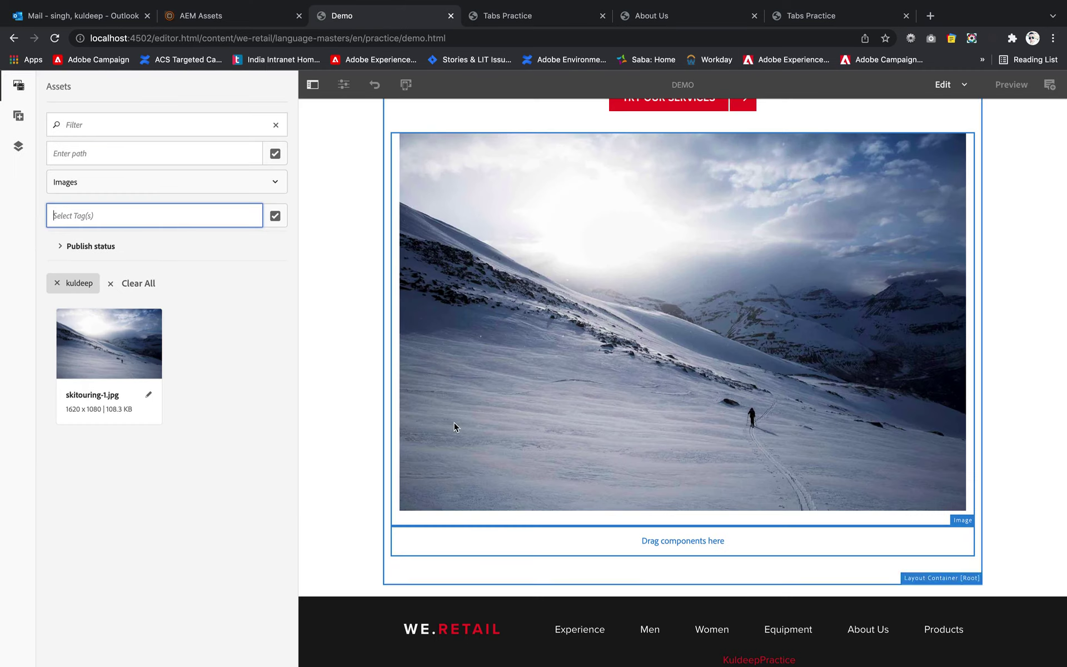
scroll(454, 422, "down", 4)
scroll(453, 421, "down", 1)
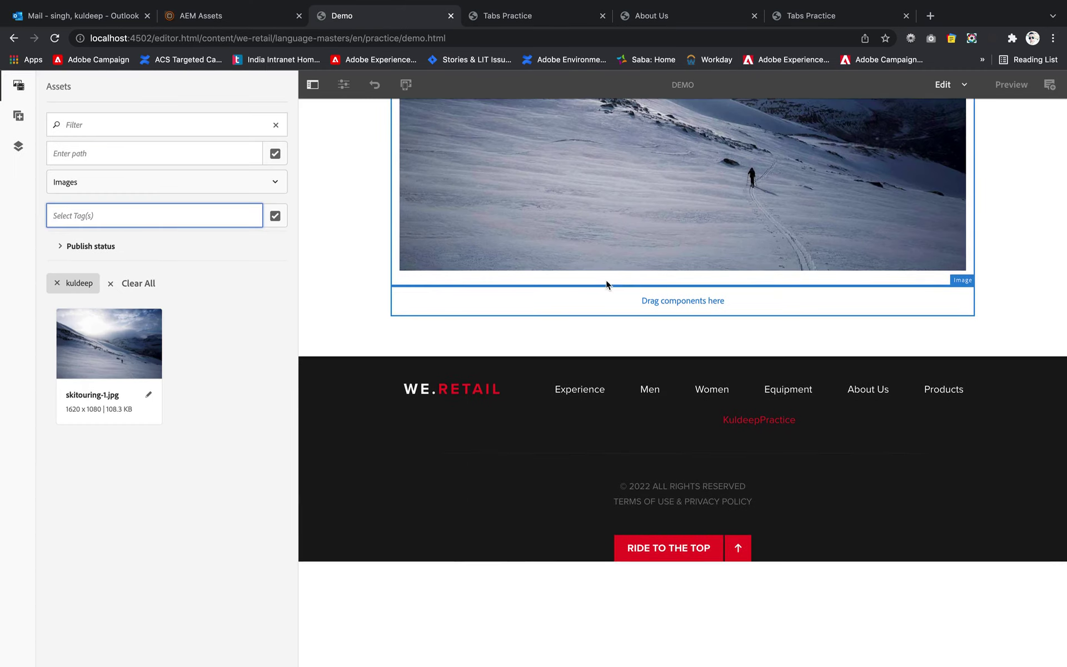
left_click(593, 302)
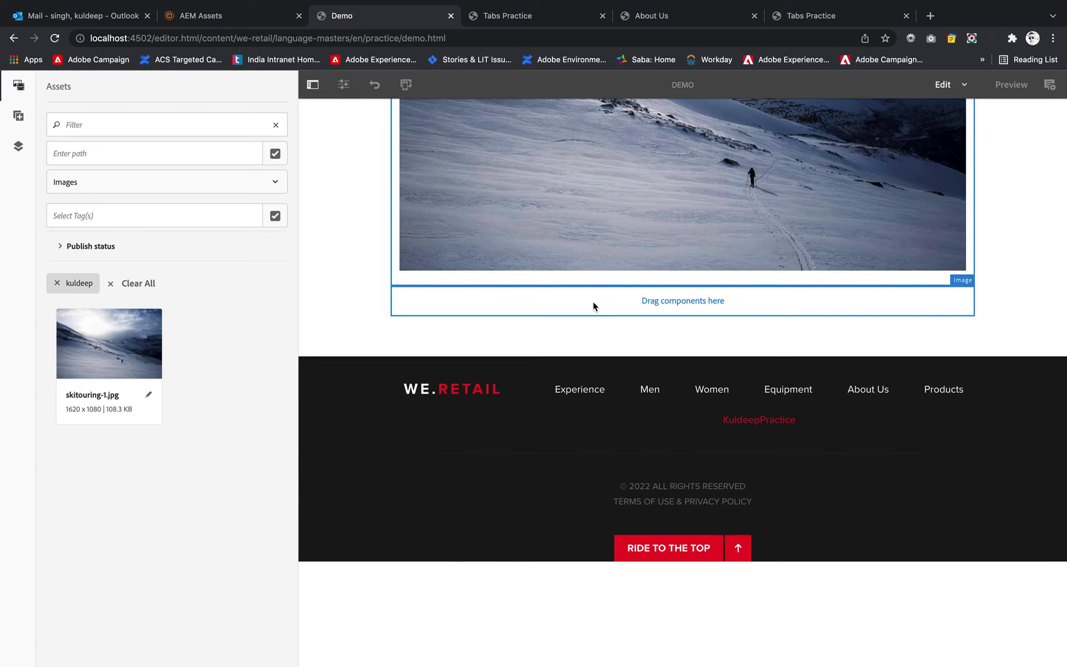
double_click(593, 301)
left_click(518, 418)
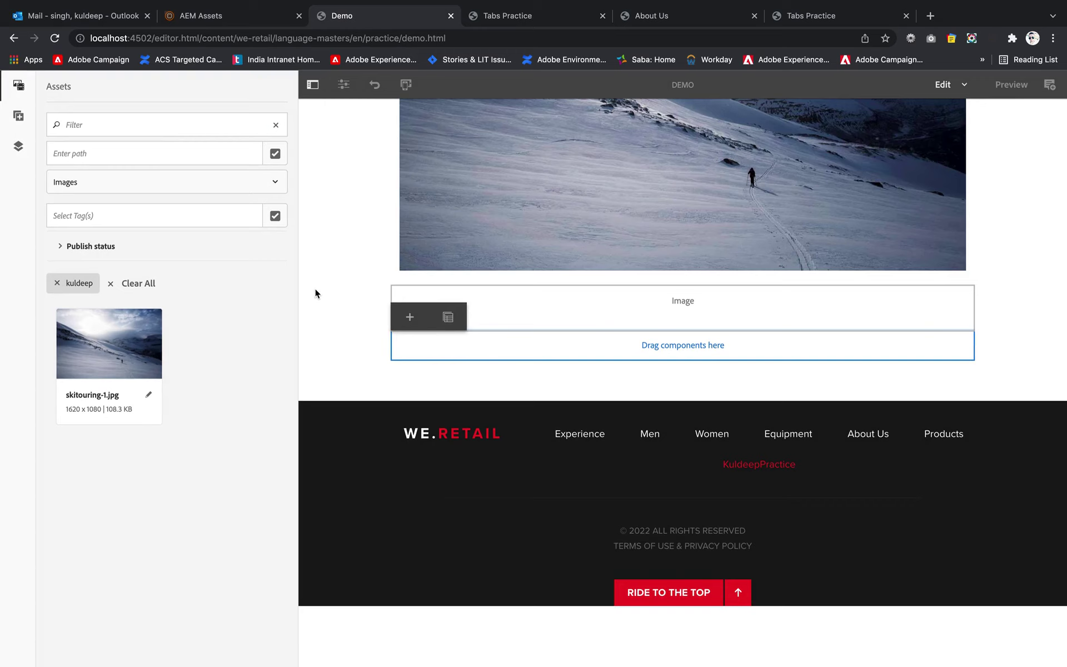
- Try to filter the image assets by the tag "shopping" and remove the existing first-name tag filter
left_click(68, 178)
left_click(69, 184)
left_click(69, 188)
left_click(70, 192)
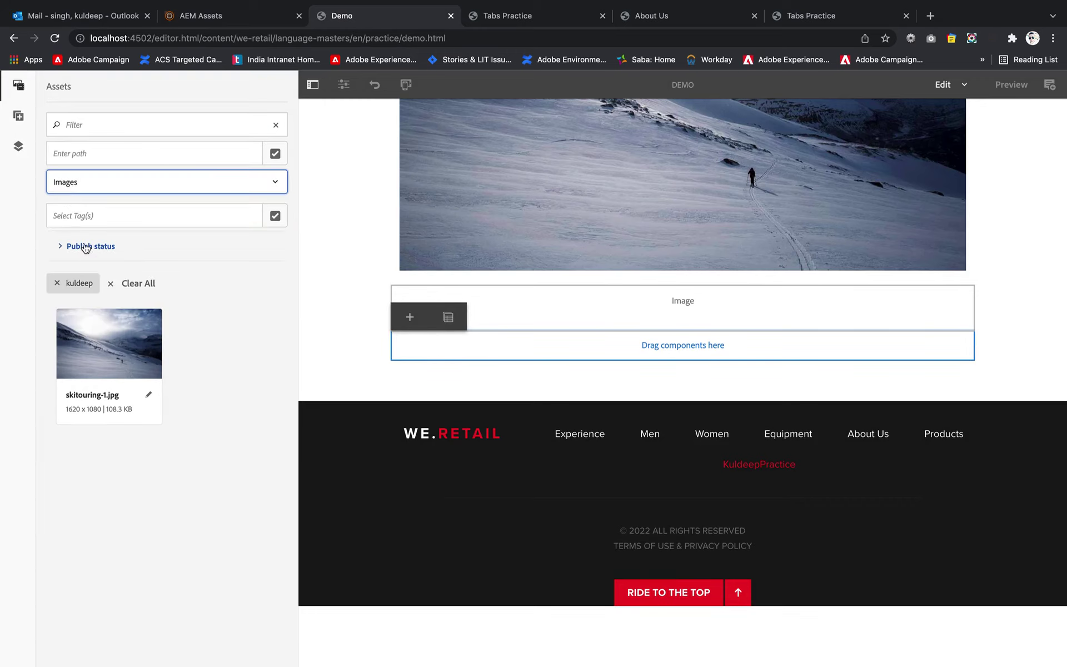
left_click(86, 218)
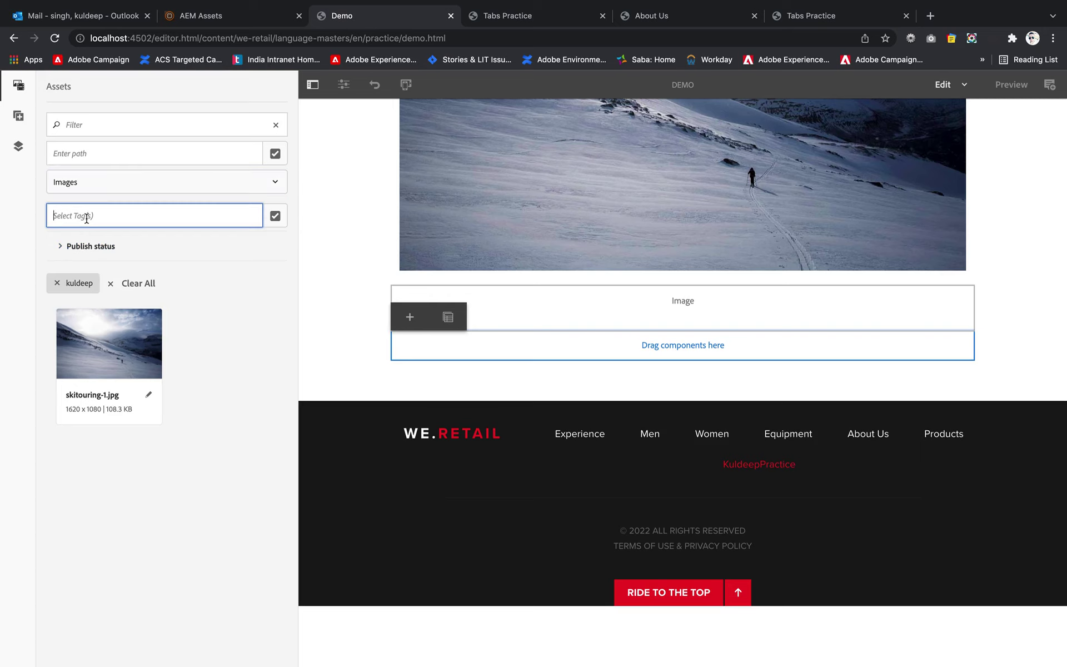
type("shopping")
key("BackSpace")
key("BackSpace")
key("BackSpace")
left_click(58, 284)
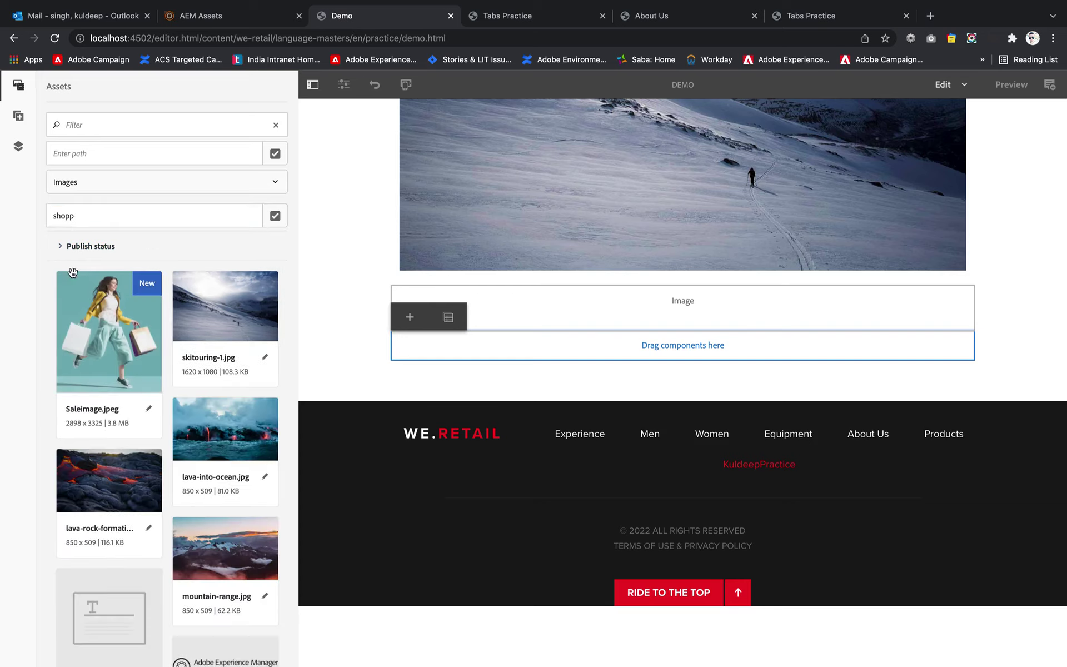
left_click(98, 221)
type("ing")
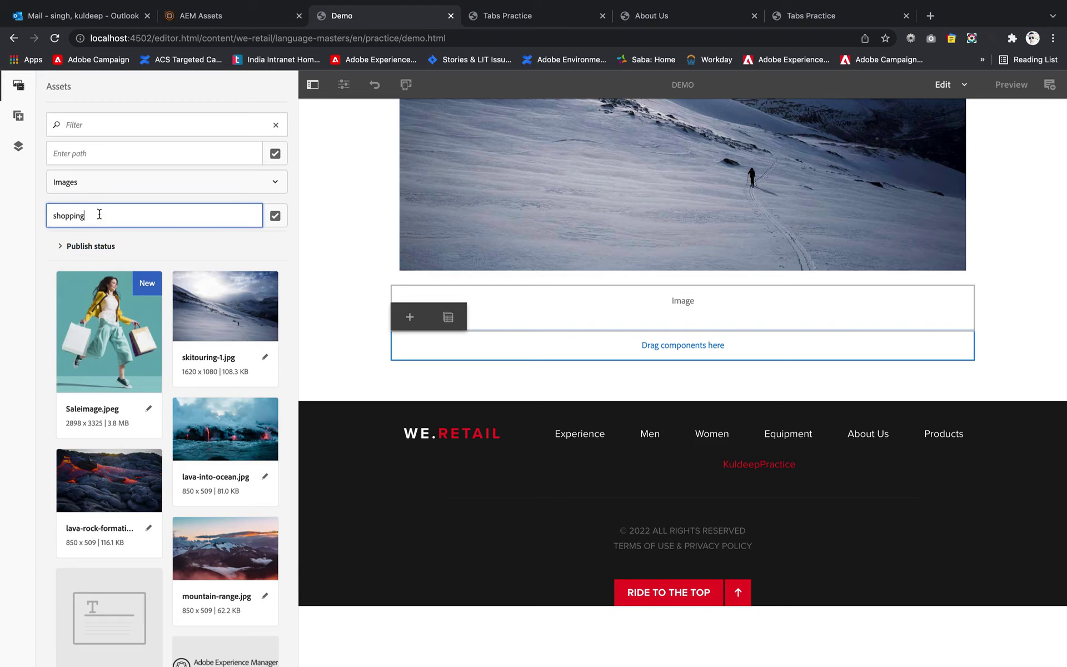
left_click(275, 215)
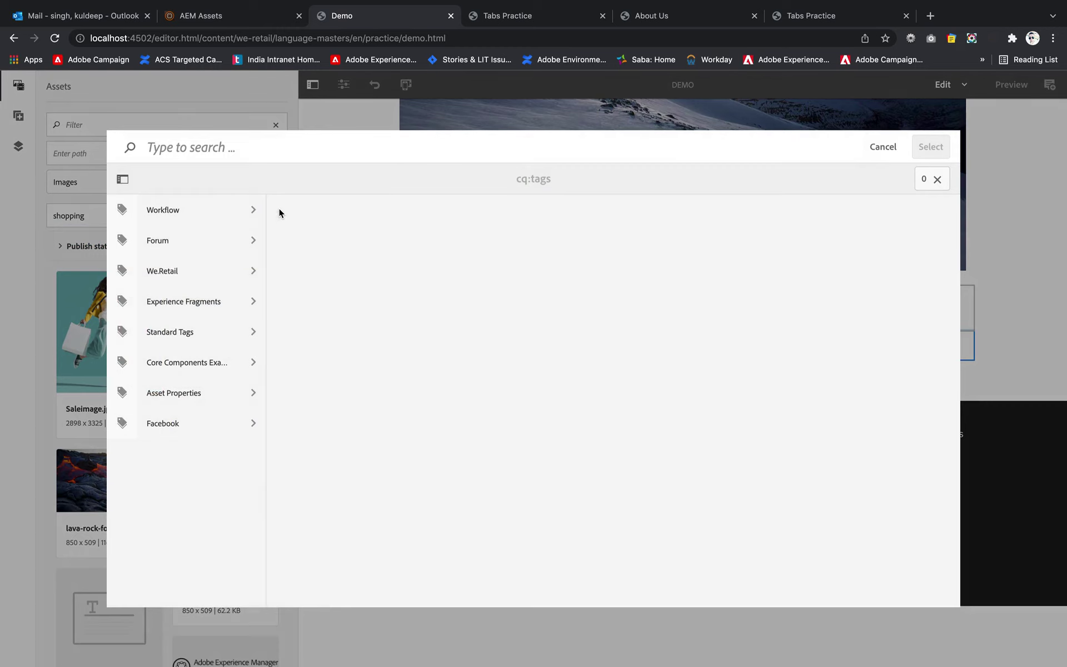
left_click(883, 147)
left_click(189, 222)
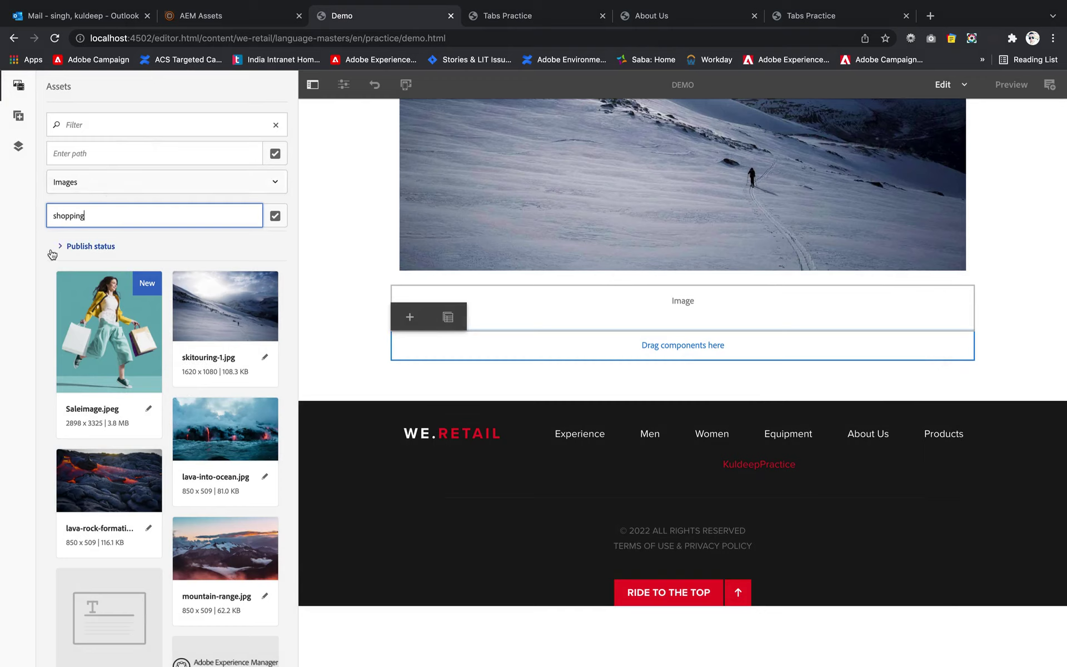
- Reload the Demo page in the editor and go back to the empty Image component below the skitouring image
left_click(55, 38)
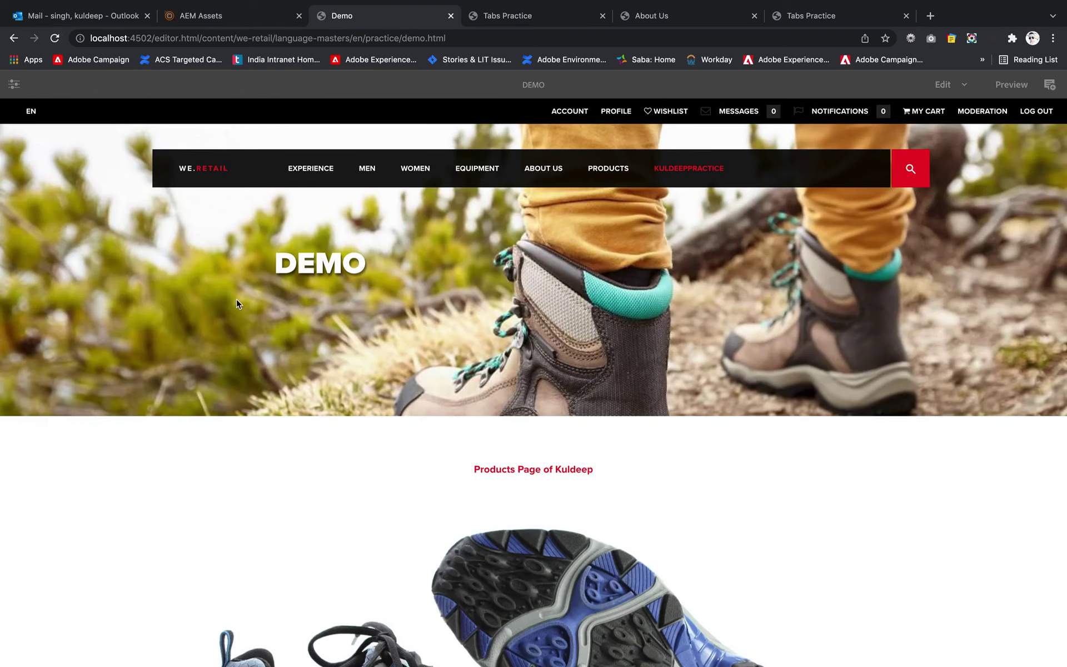
scroll(461, 481, "down", 15)
scroll(463, 493, "down", 12)
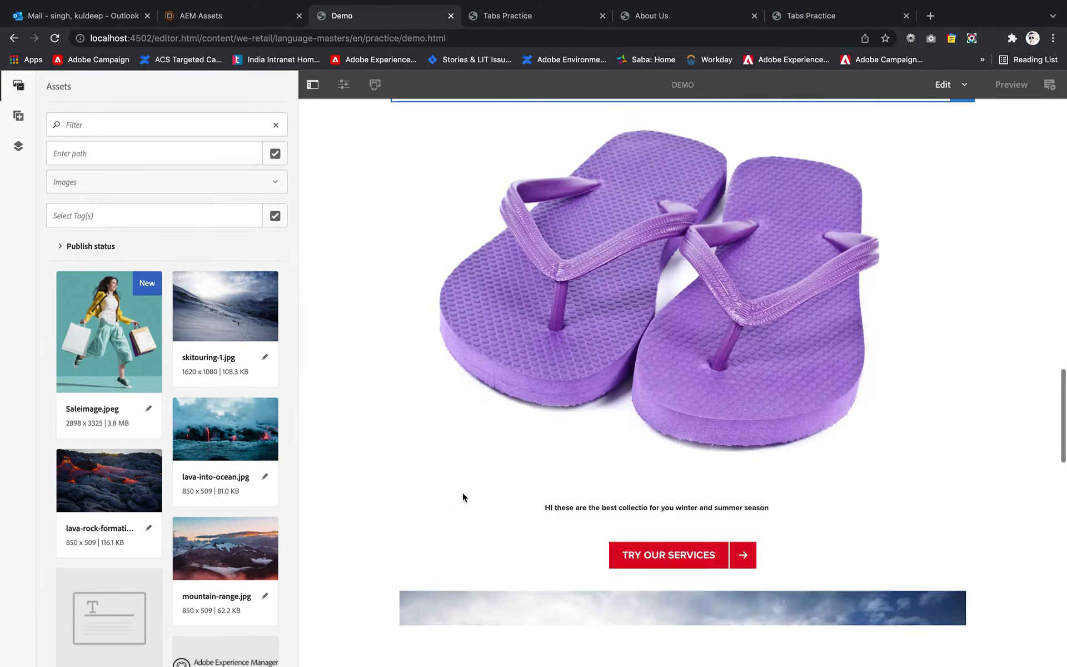
scroll(522, 394, "down", 3)
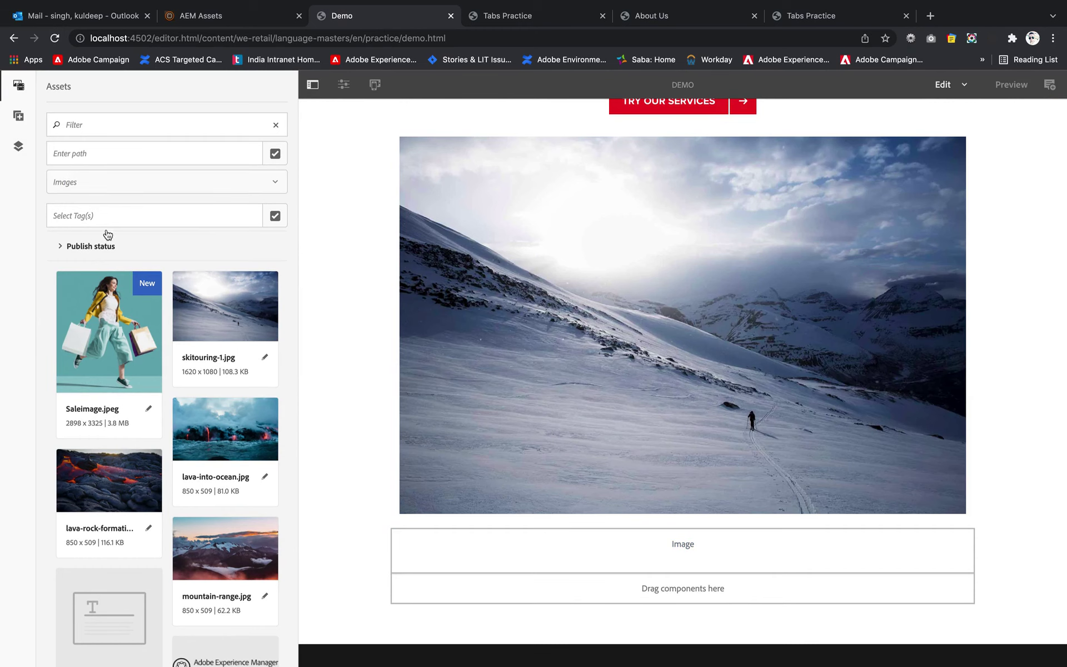
- Search the asset tags for "shopping", browse the We.Retail and Asset Properties tags in the tag picker, and cancel it
left_click(106, 206)
type("shop")
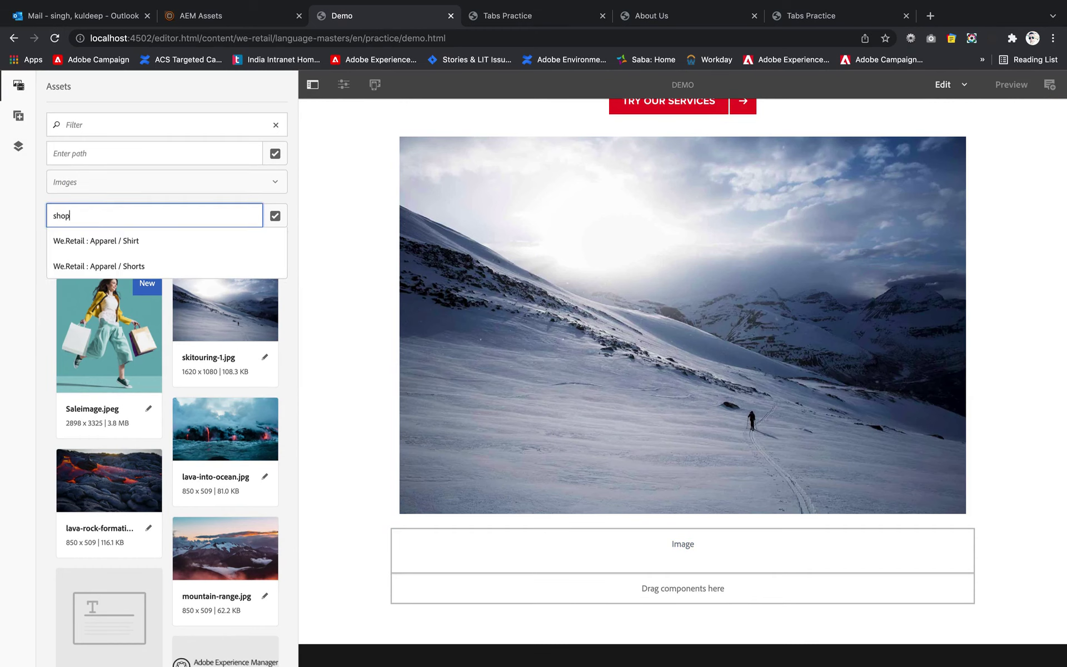
type("ping")
left_click(281, 220)
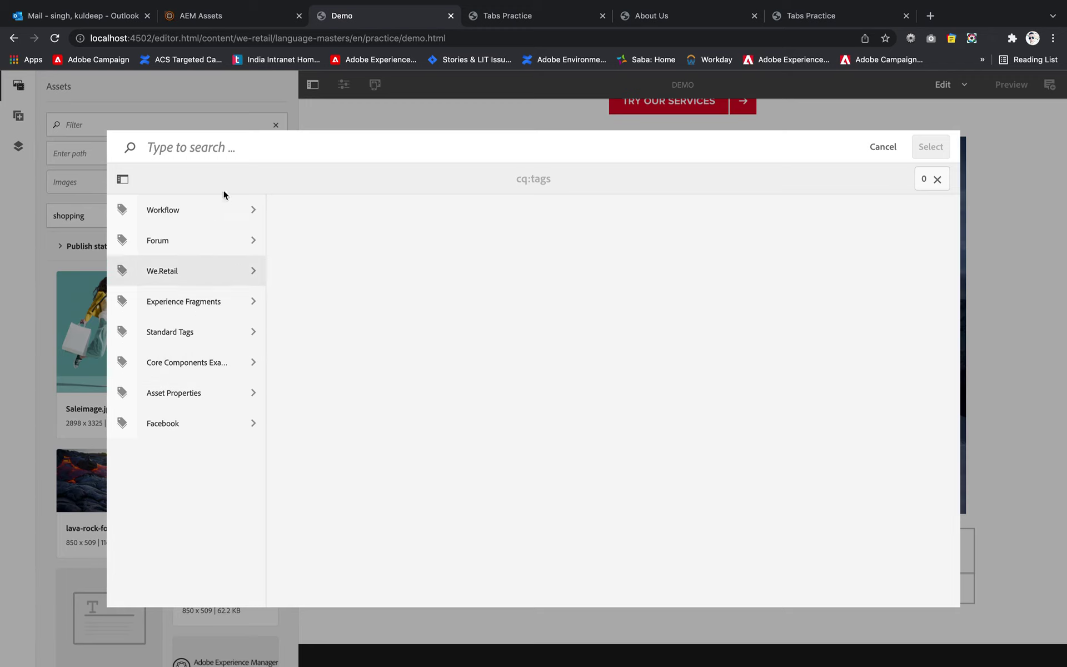
left_click(237, 272)
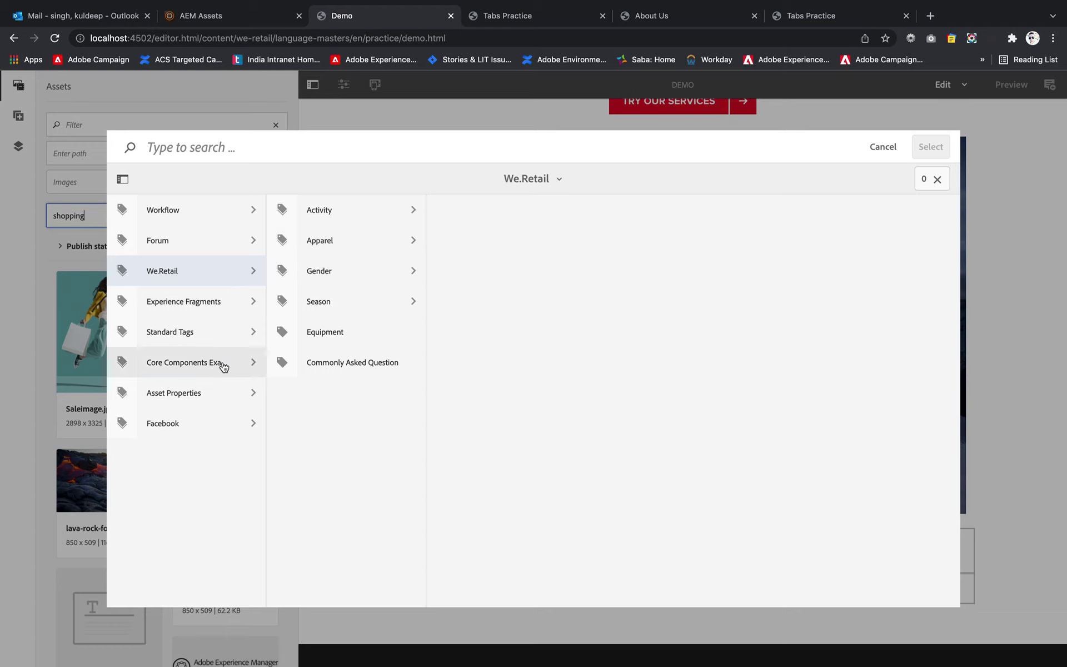
left_click(223, 400)
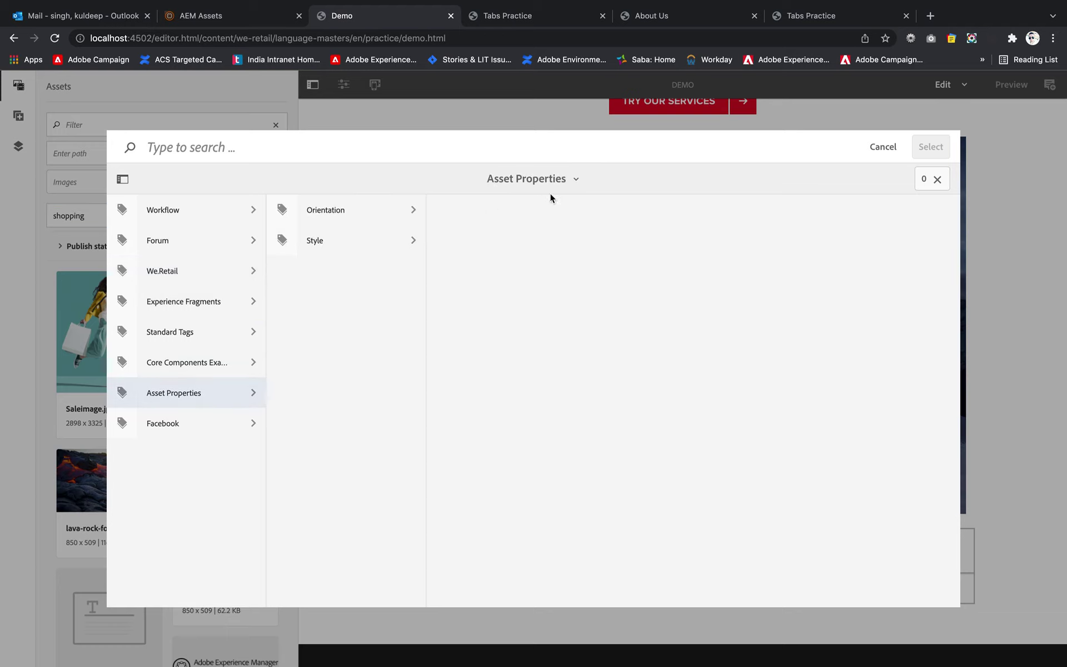
left_click(223, 271)
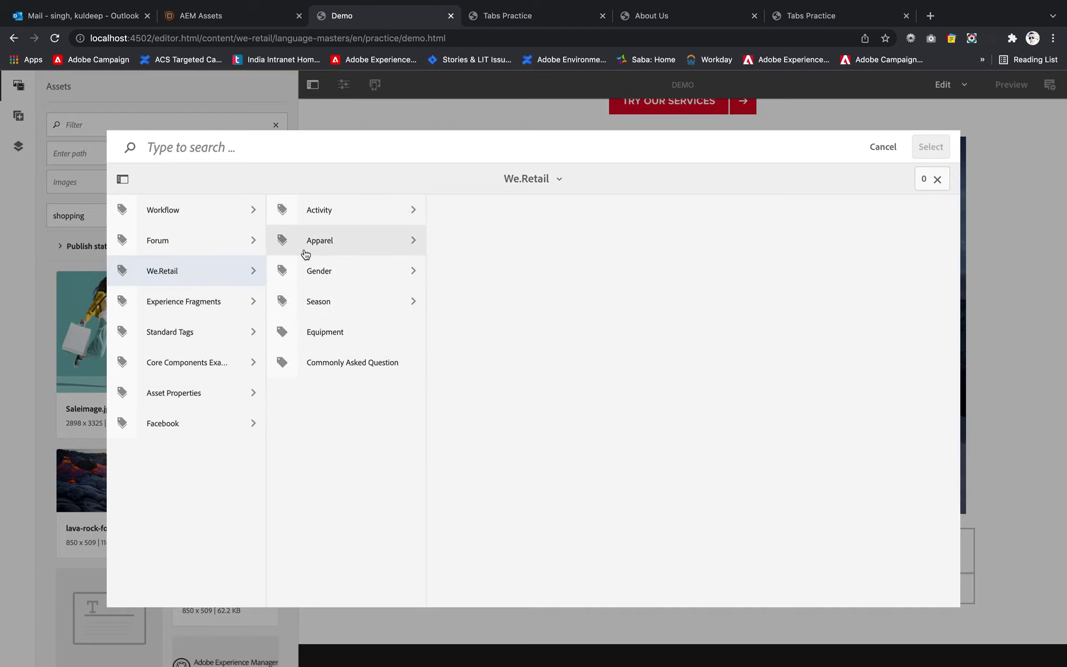
left_click(883, 147)
- Place Saleimage.jpeg in the empty Image component below the skitouring image and check it on the page
left_click(124, 360)
left_click_drag(123, 360, 562, 565)
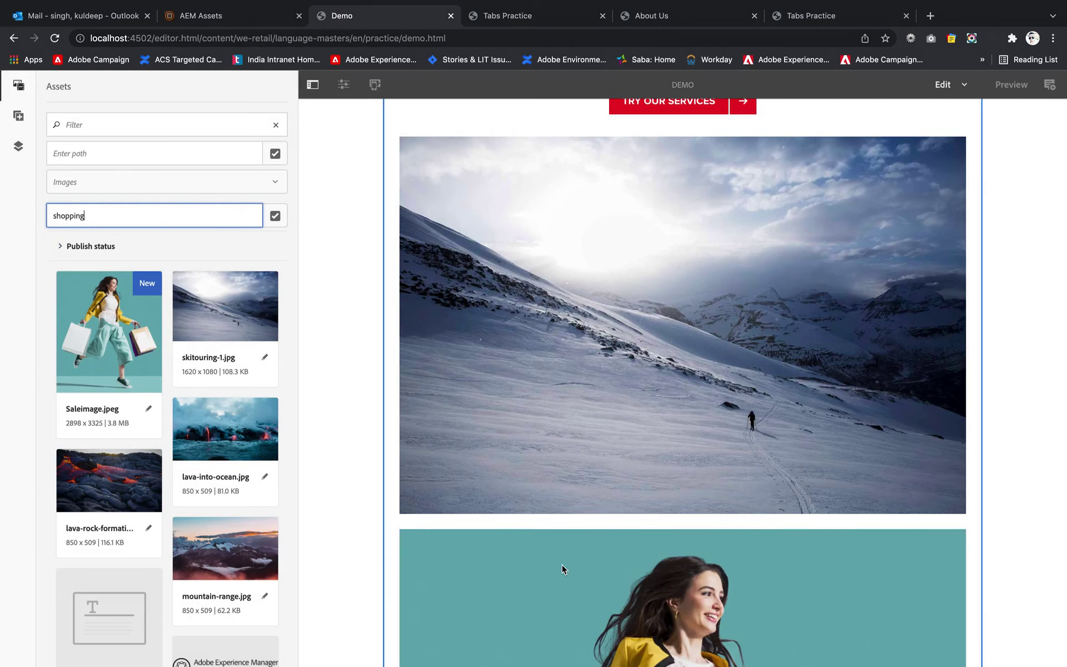
scroll(540, 464, "down", 15)
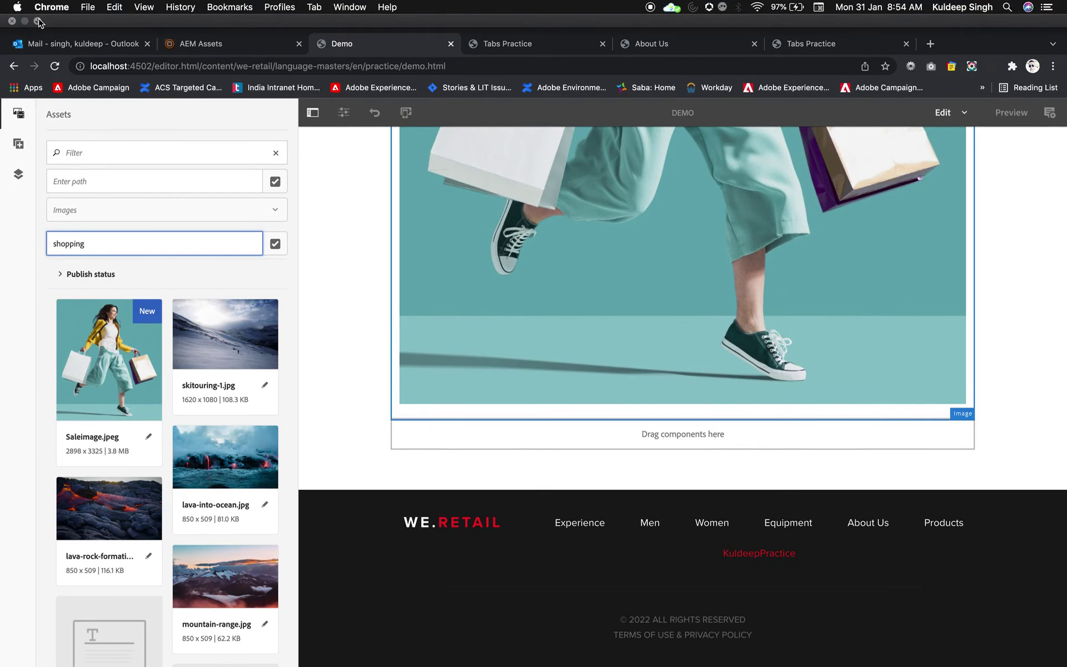
- Take the browser window out of full screen to uncover the desktop and close the asset search over the Demo page
left_click(39, 23)
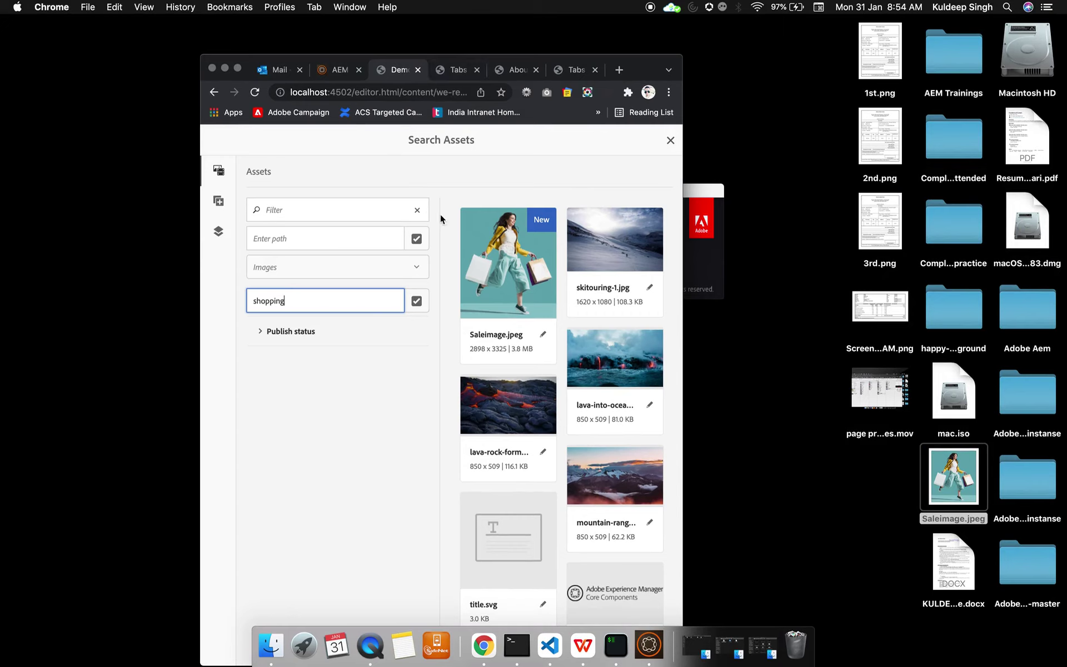
left_click(670, 140)
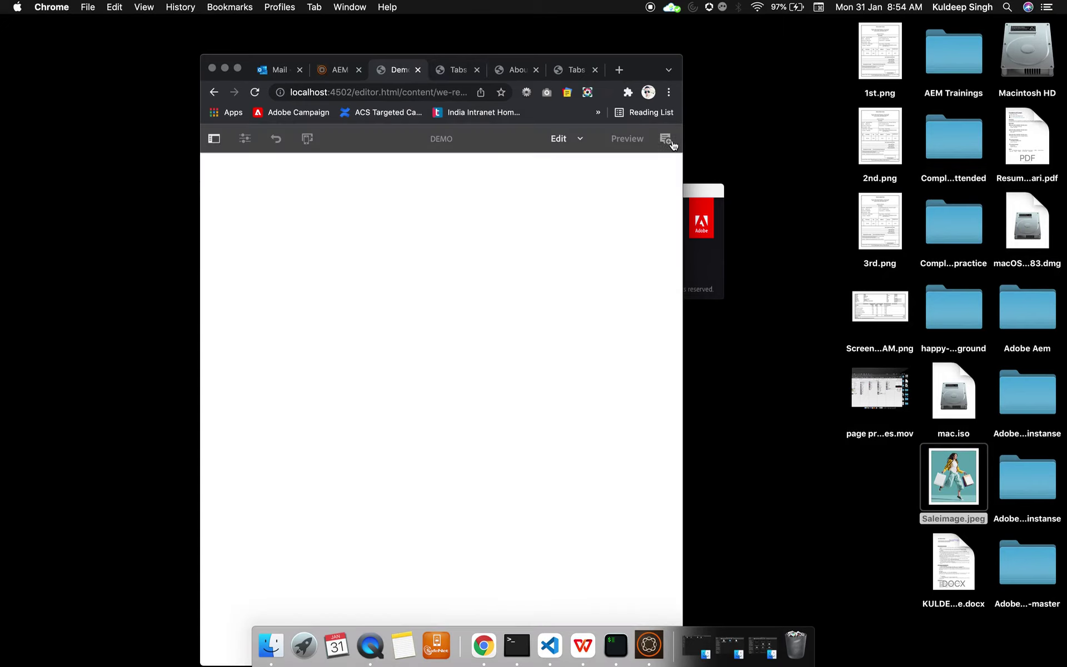